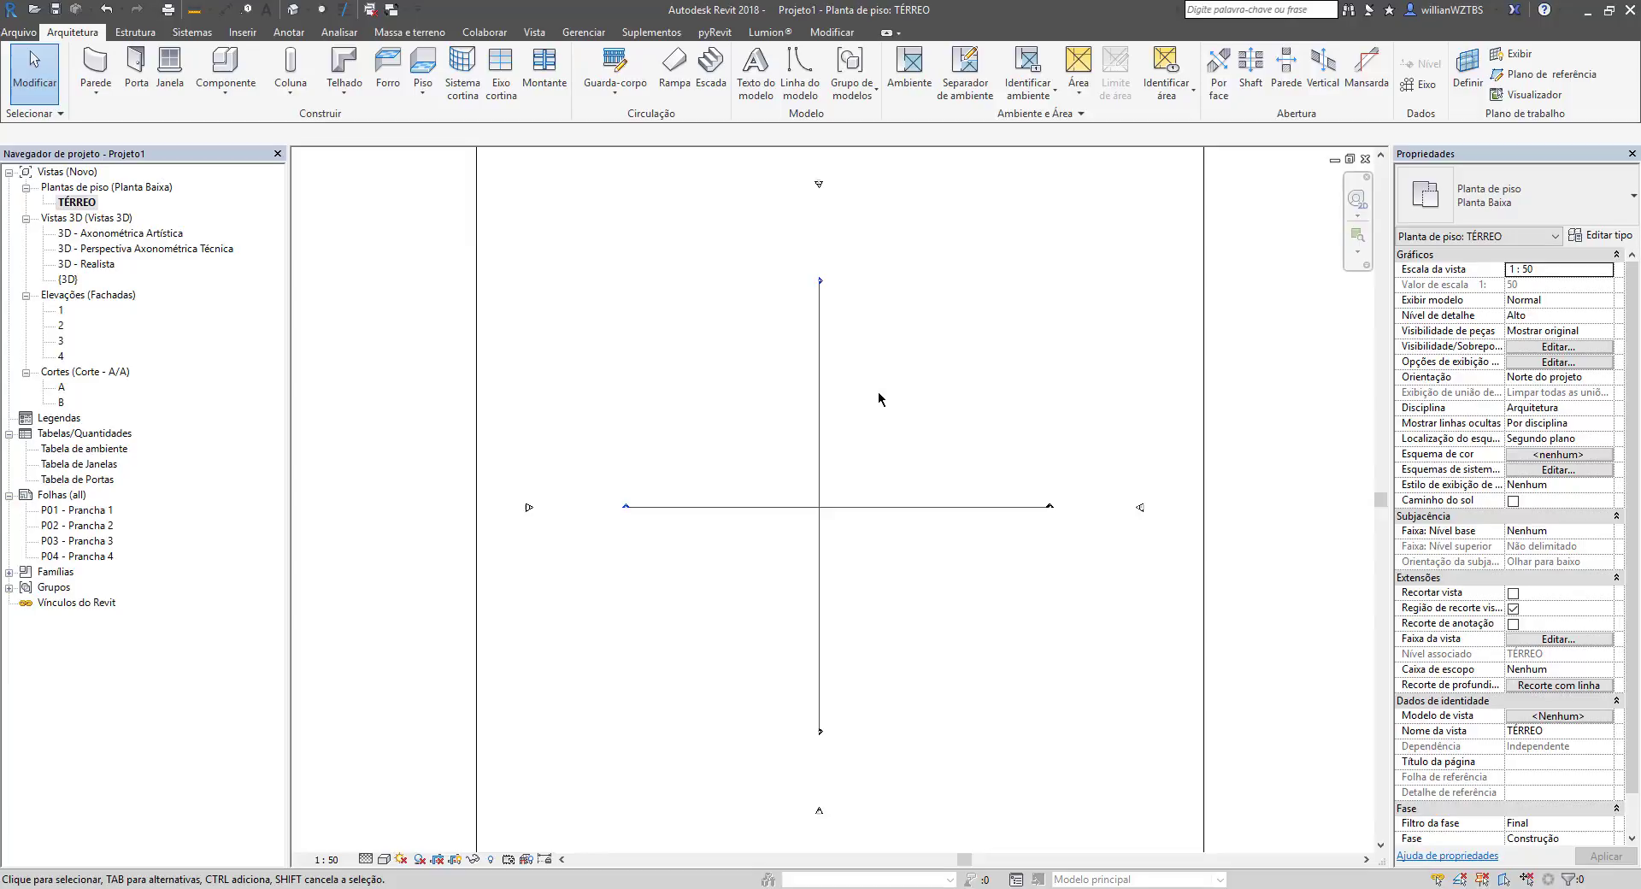
pyautogui.press('w')
pyautogui.press('a')
pyautogui.click(67, 33)
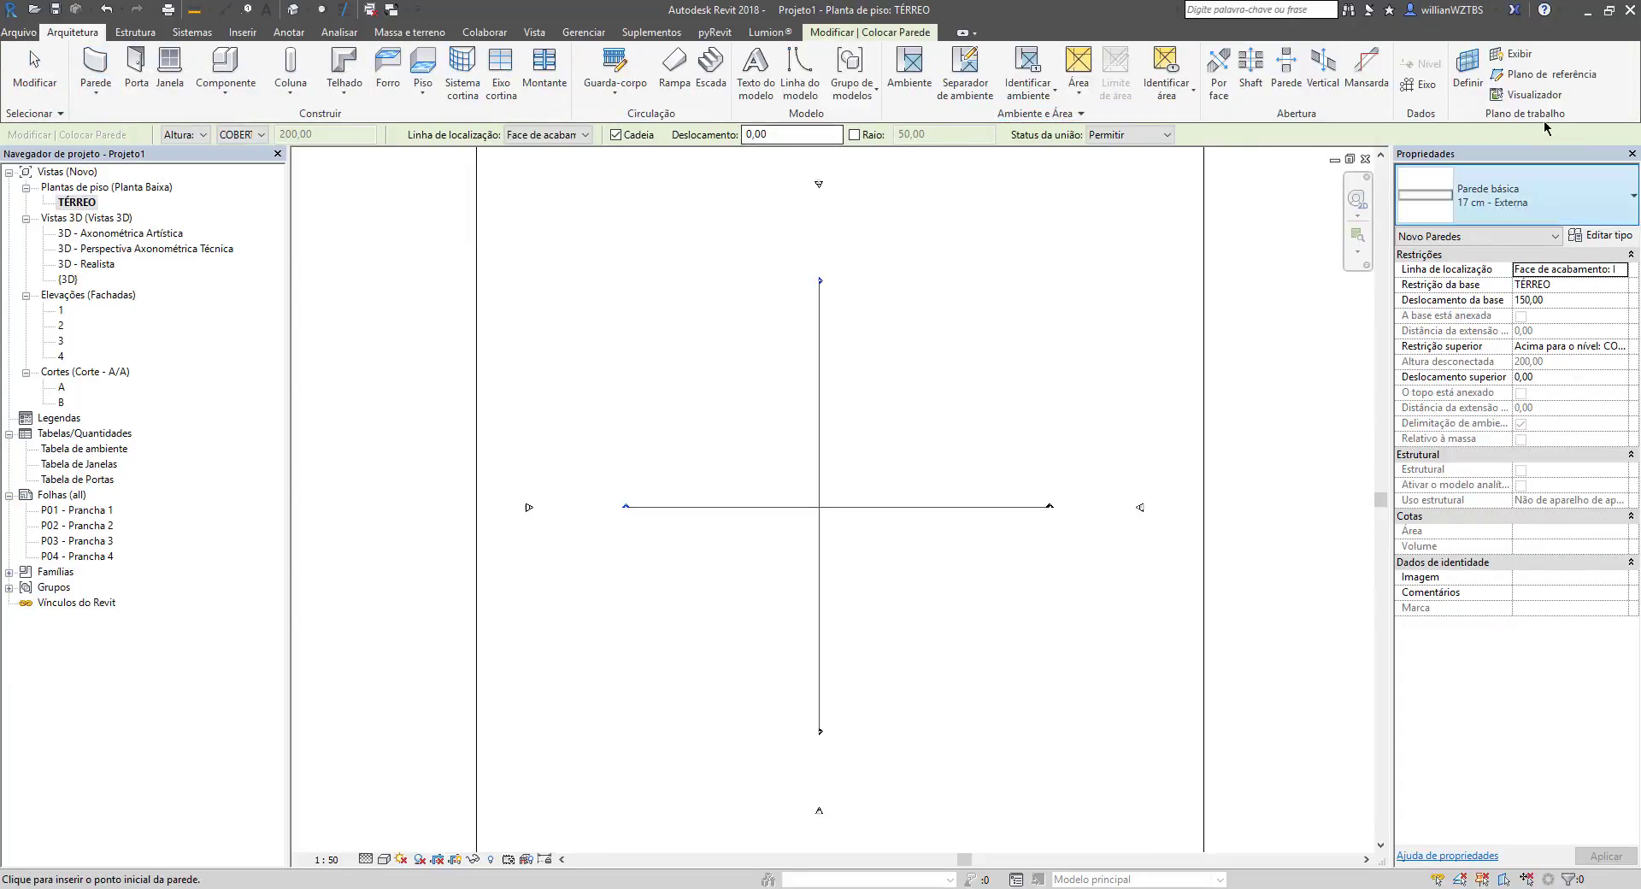
pyautogui.press('Escape')
pyautogui.press('Escape')
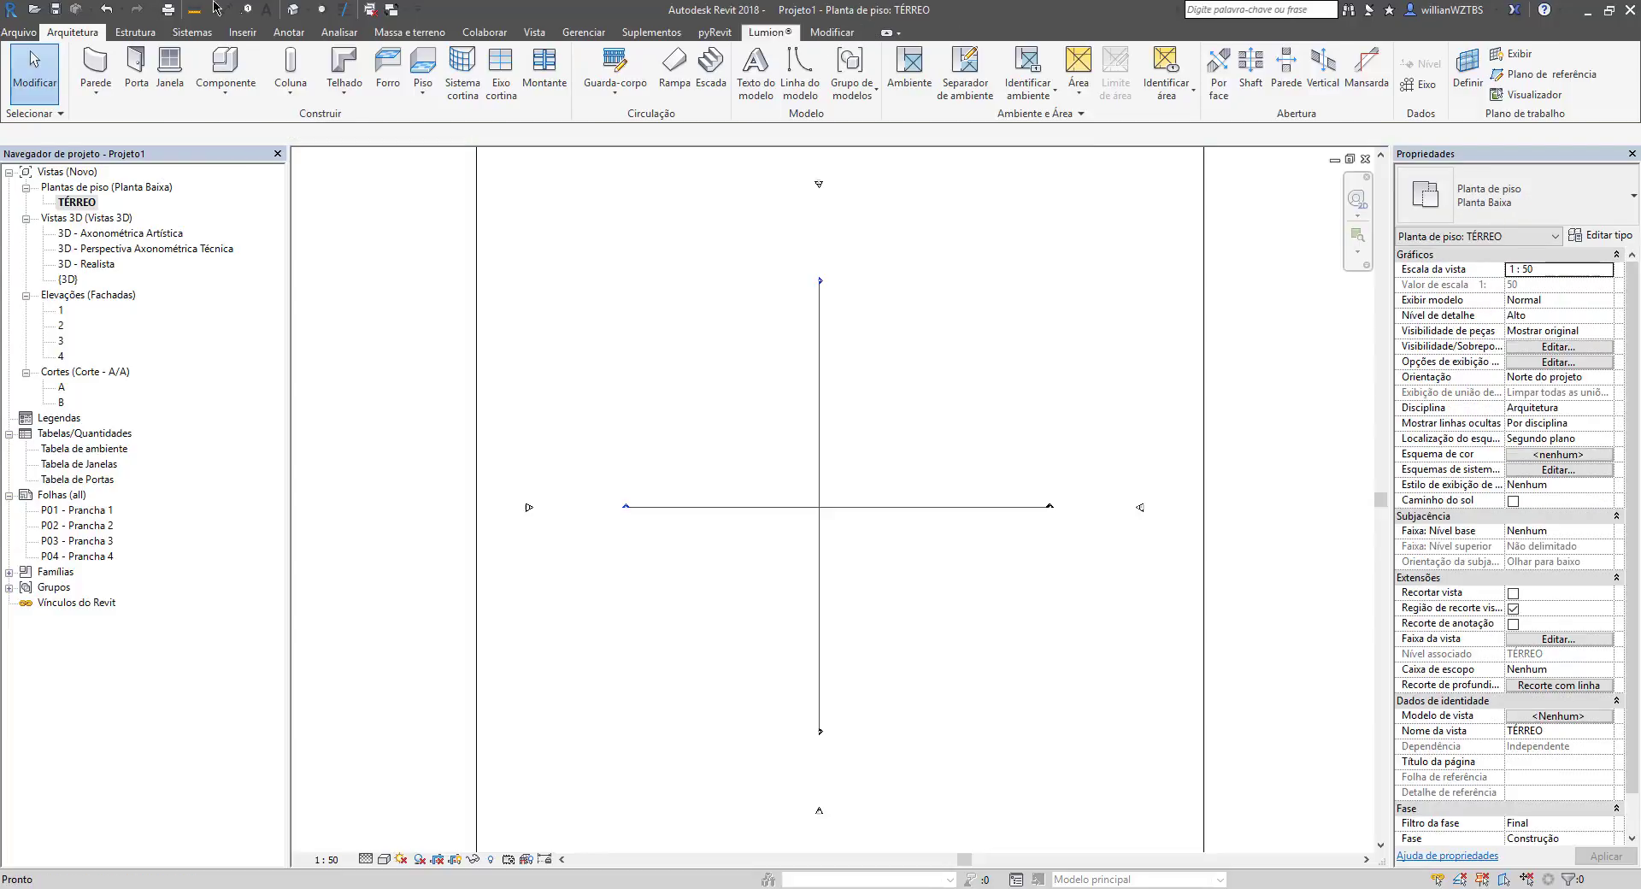
# Step: Start the Wall tool and duplicate the 17 cm - Externa wall type under the name 20 cm - Externa
pyautogui.click(96, 64)
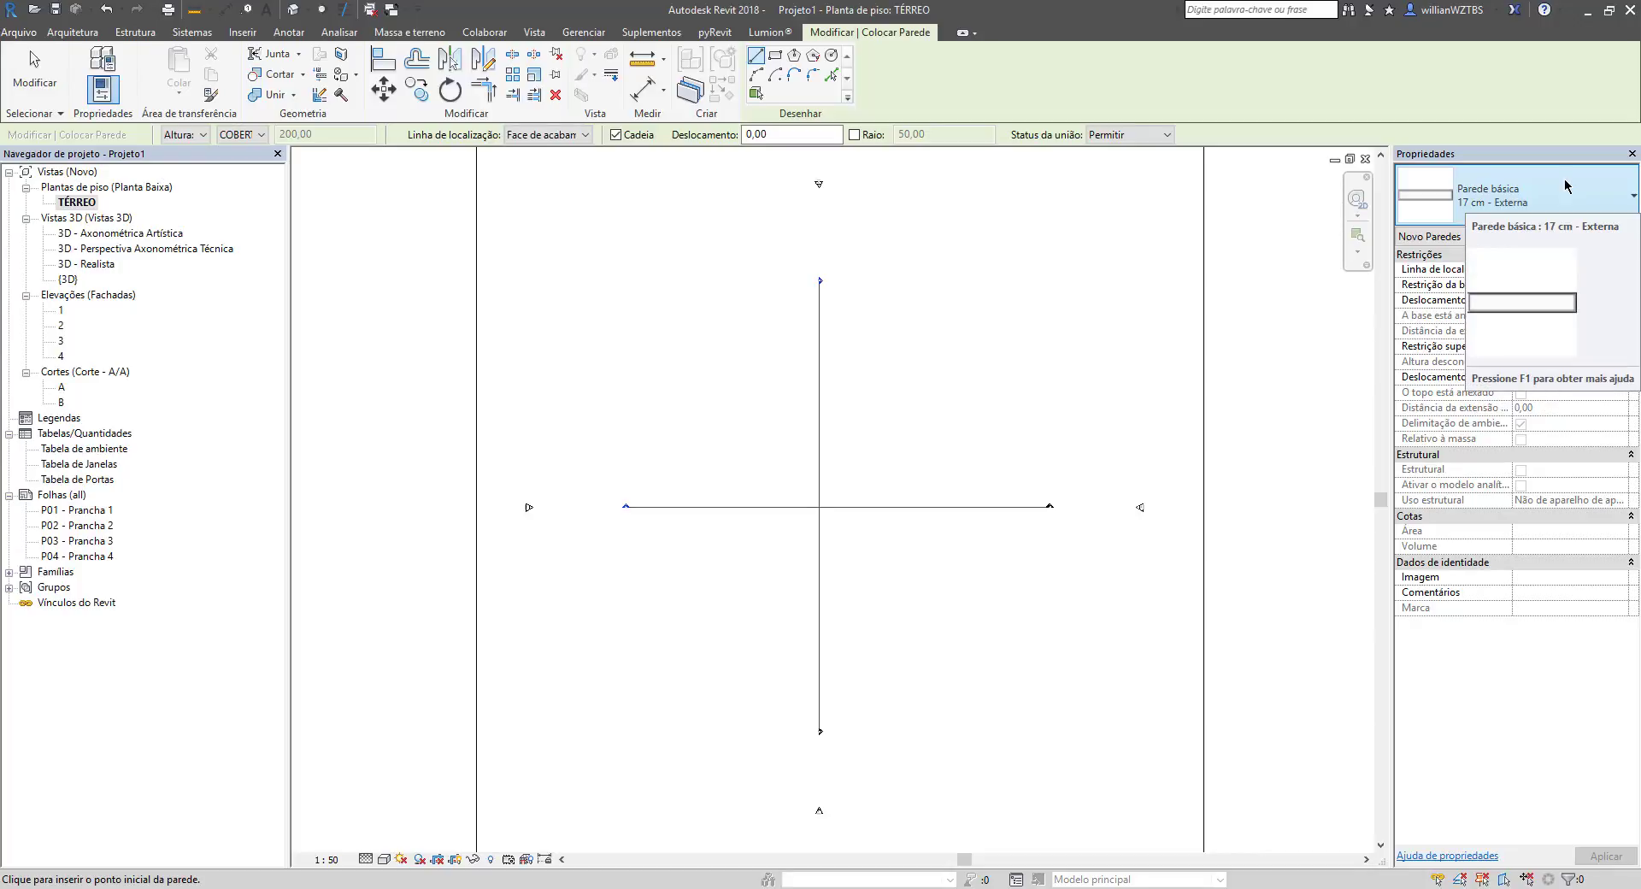
pyautogui.click(1503, 205)
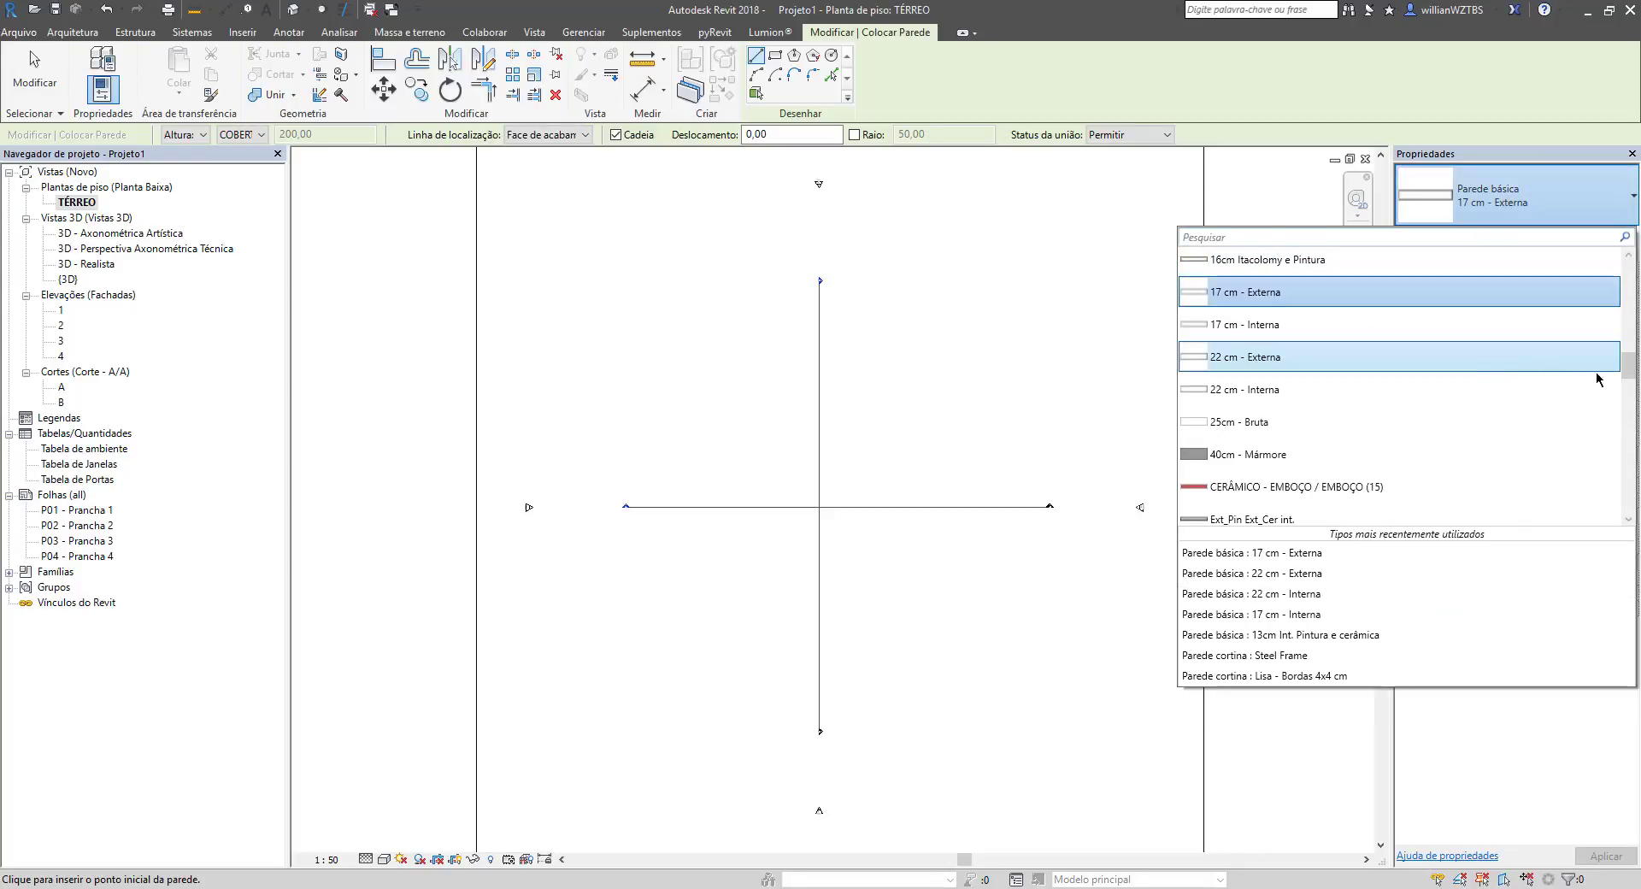
pyautogui.moveTo(1629, 366)
pyautogui.mouseDown()
pyautogui.moveTo(1630, 260)
pyautogui.moveTo(1634, 510)
pyautogui.moveTo(1606, 295)
pyautogui.moveTo(1616, 340)
pyautogui.mouseUp()
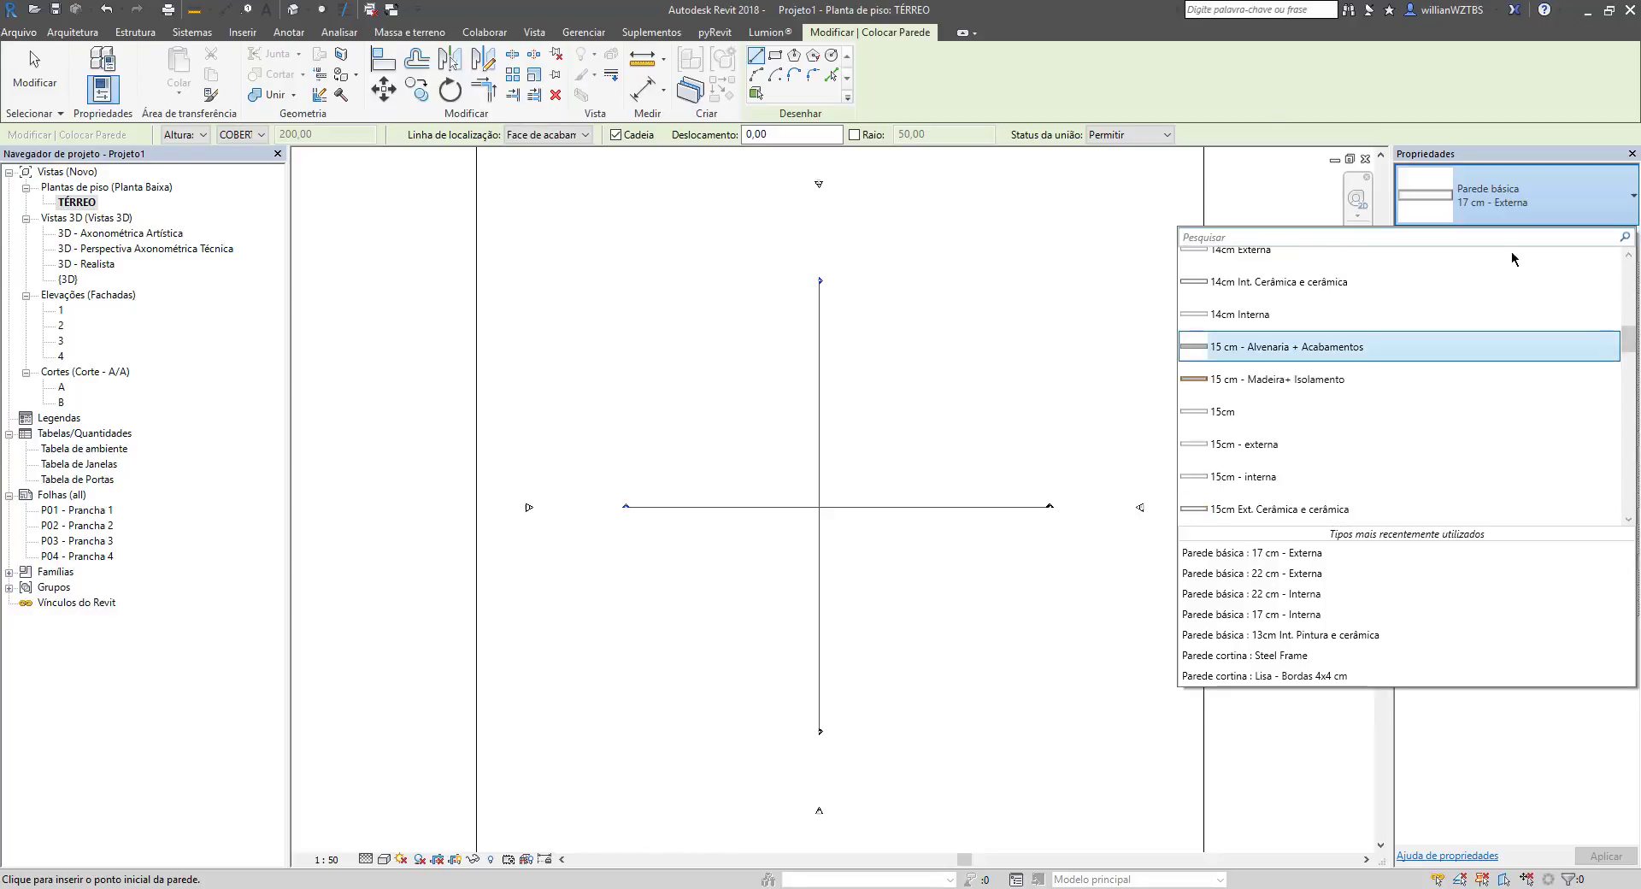
pyautogui.click(1244, 86)
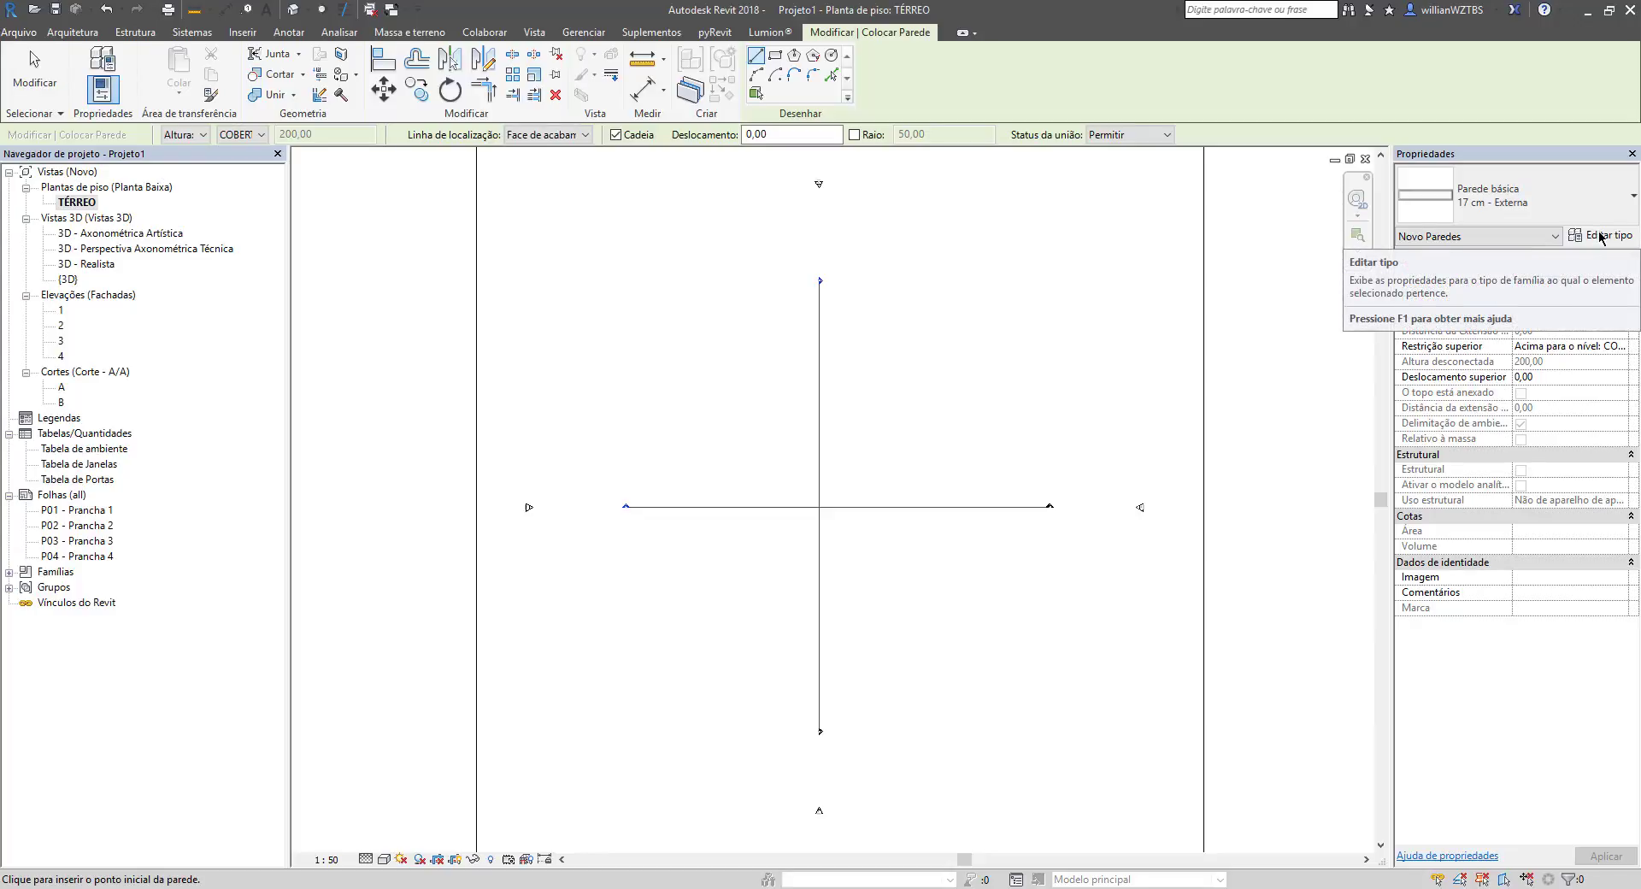
pyautogui.click(1602, 236)
pyautogui.moveTo(1079, 176); pyautogui.dragTo(621, 153)
pyautogui.click(1120, 202)
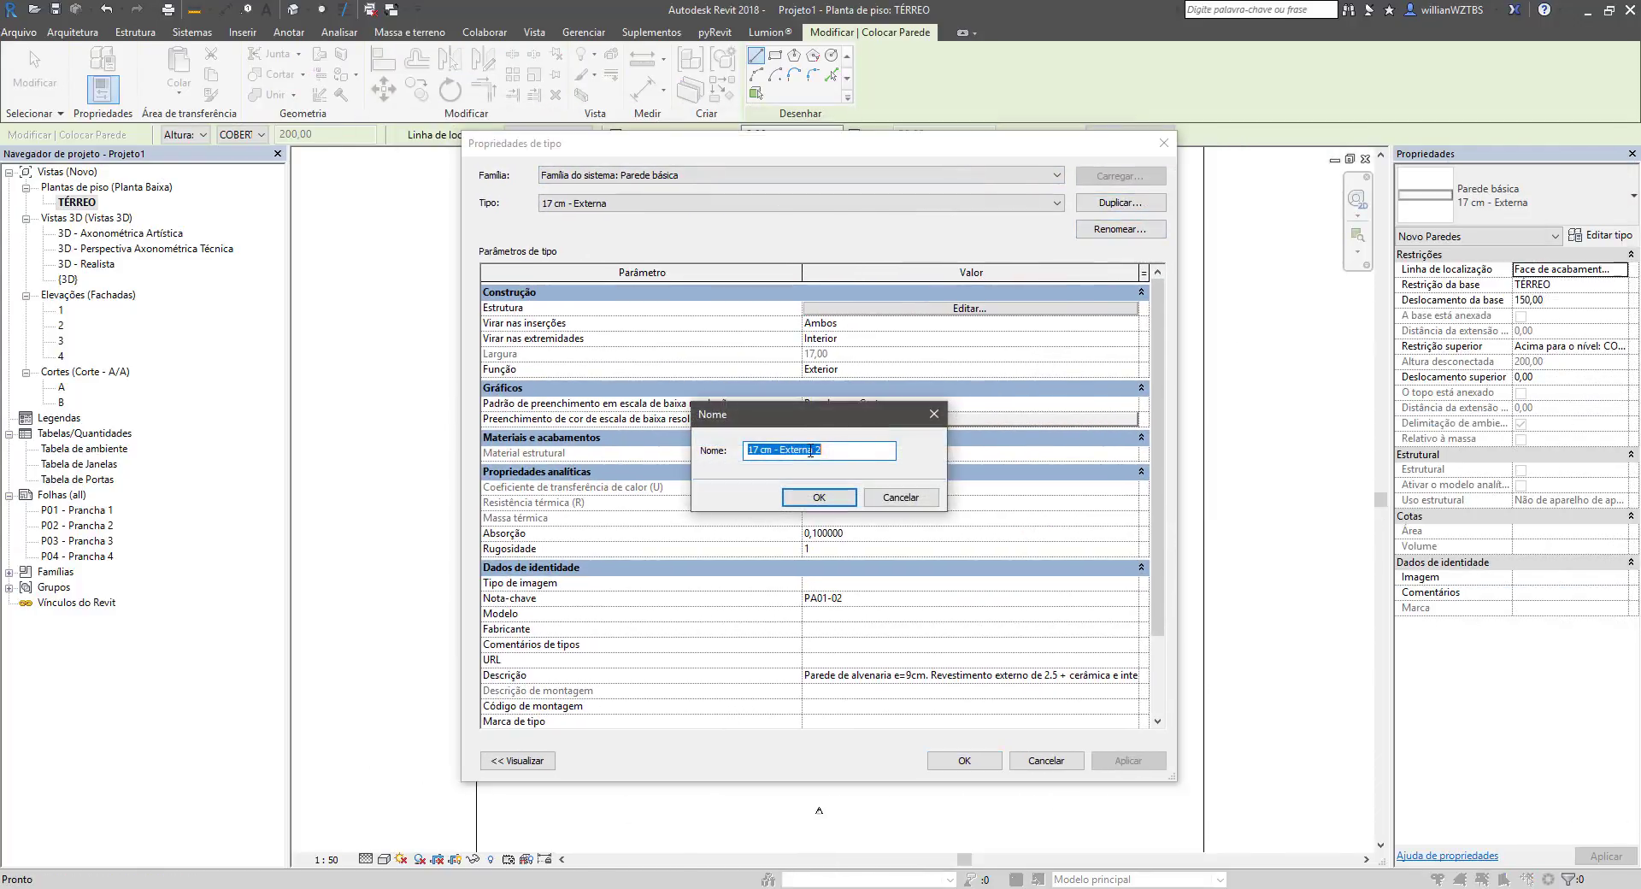
pyautogui.moveTo(759, 453); pyautogui.dragTo(742, 452)
pyautogui.click(755, 450)
pyautogui.moveTo(759, 449); pyautogui.dragTo(841, 453)
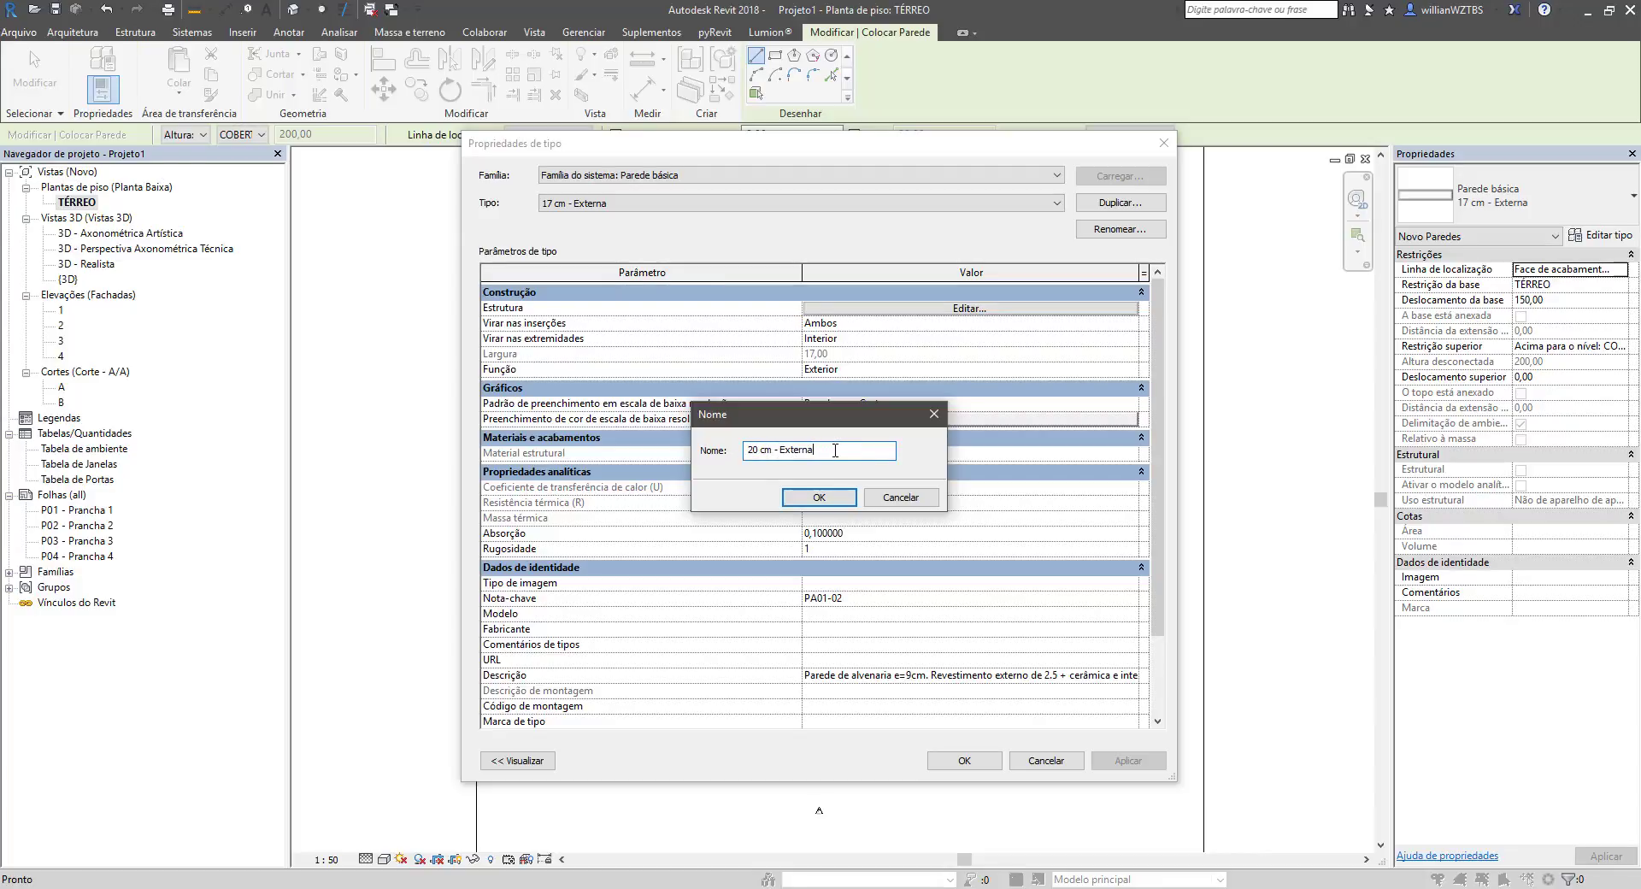
pyautogui.click(820, 497)
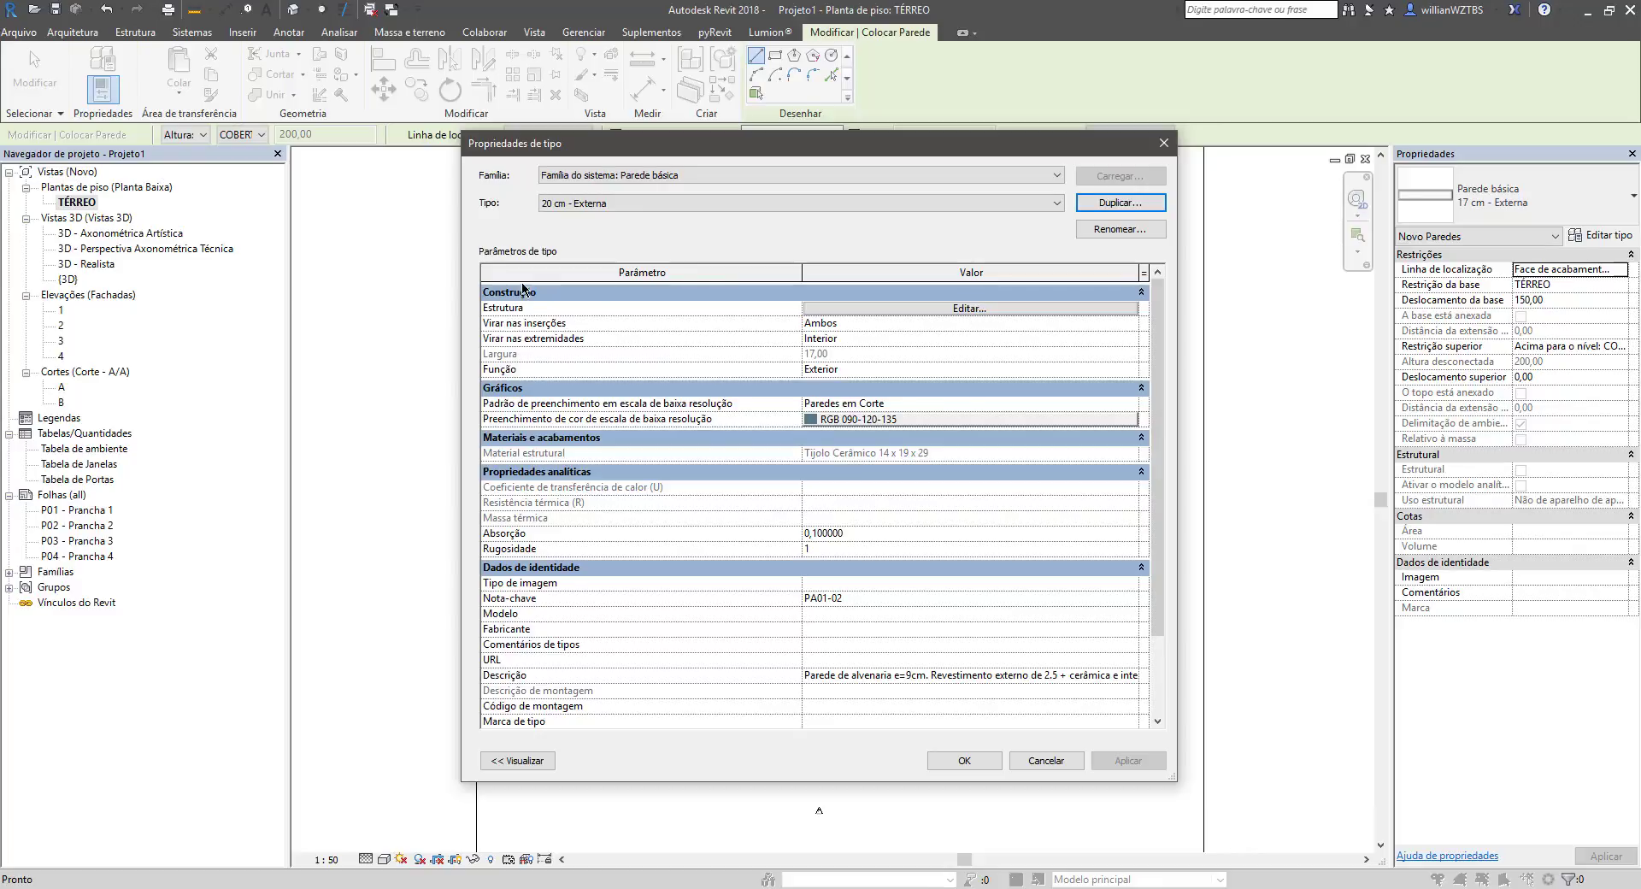
# Step: Open the layer structure of the 20 cm - Externa wall type and show its plan preview
pyautogui.click(989, 310)
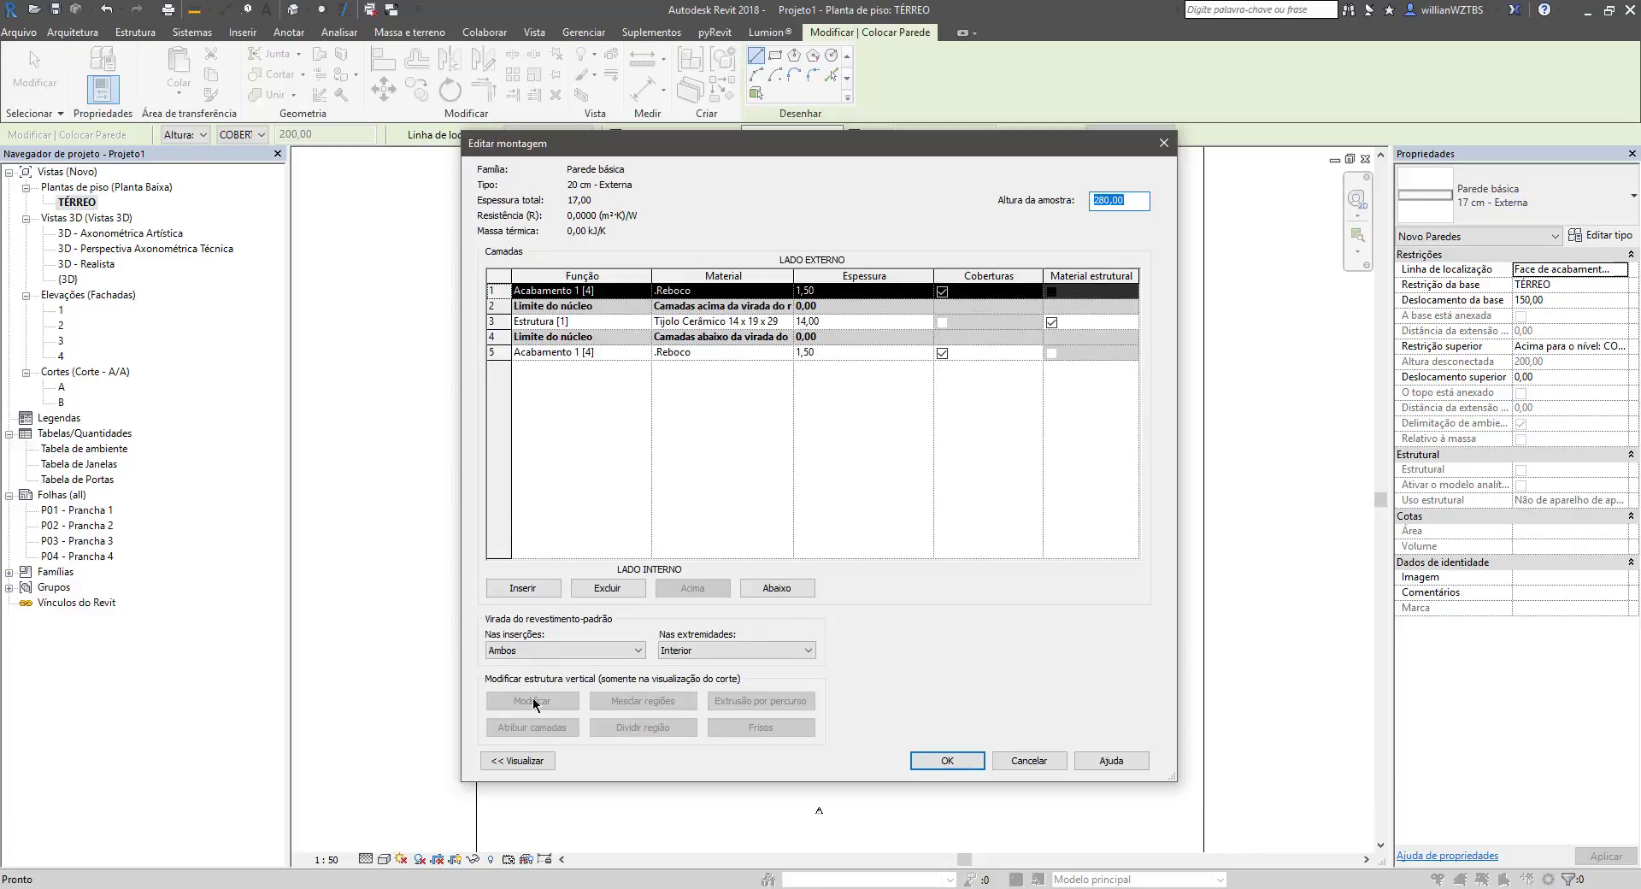
pyautogui.moveTo(727, 152); pyautogui.dragTo(849, 126)
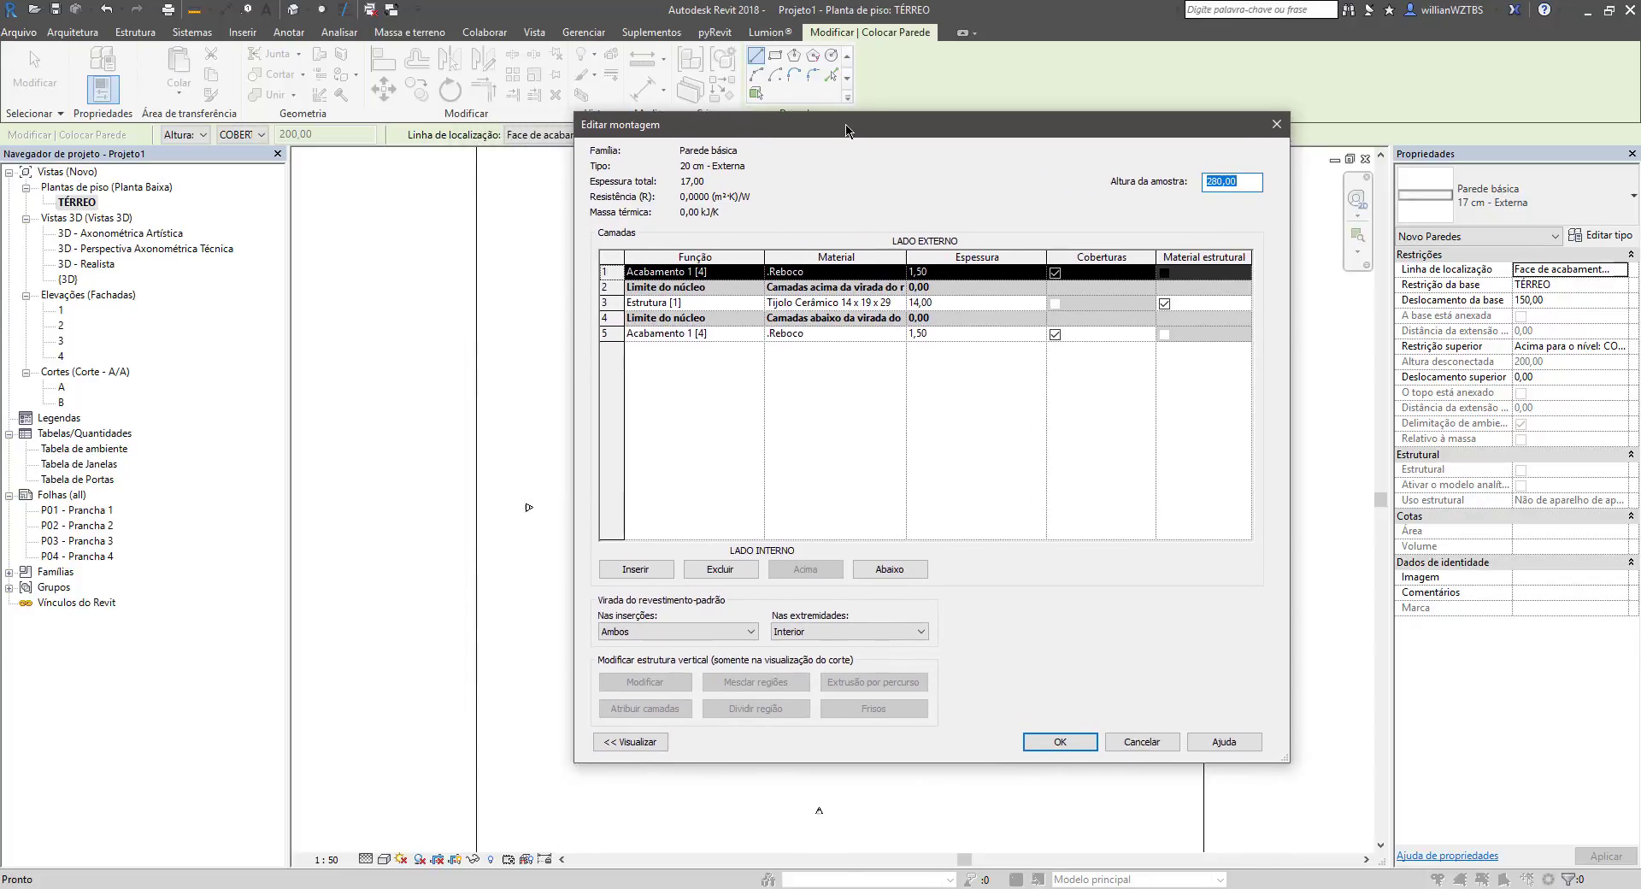
pyautogui.click(640, 735)
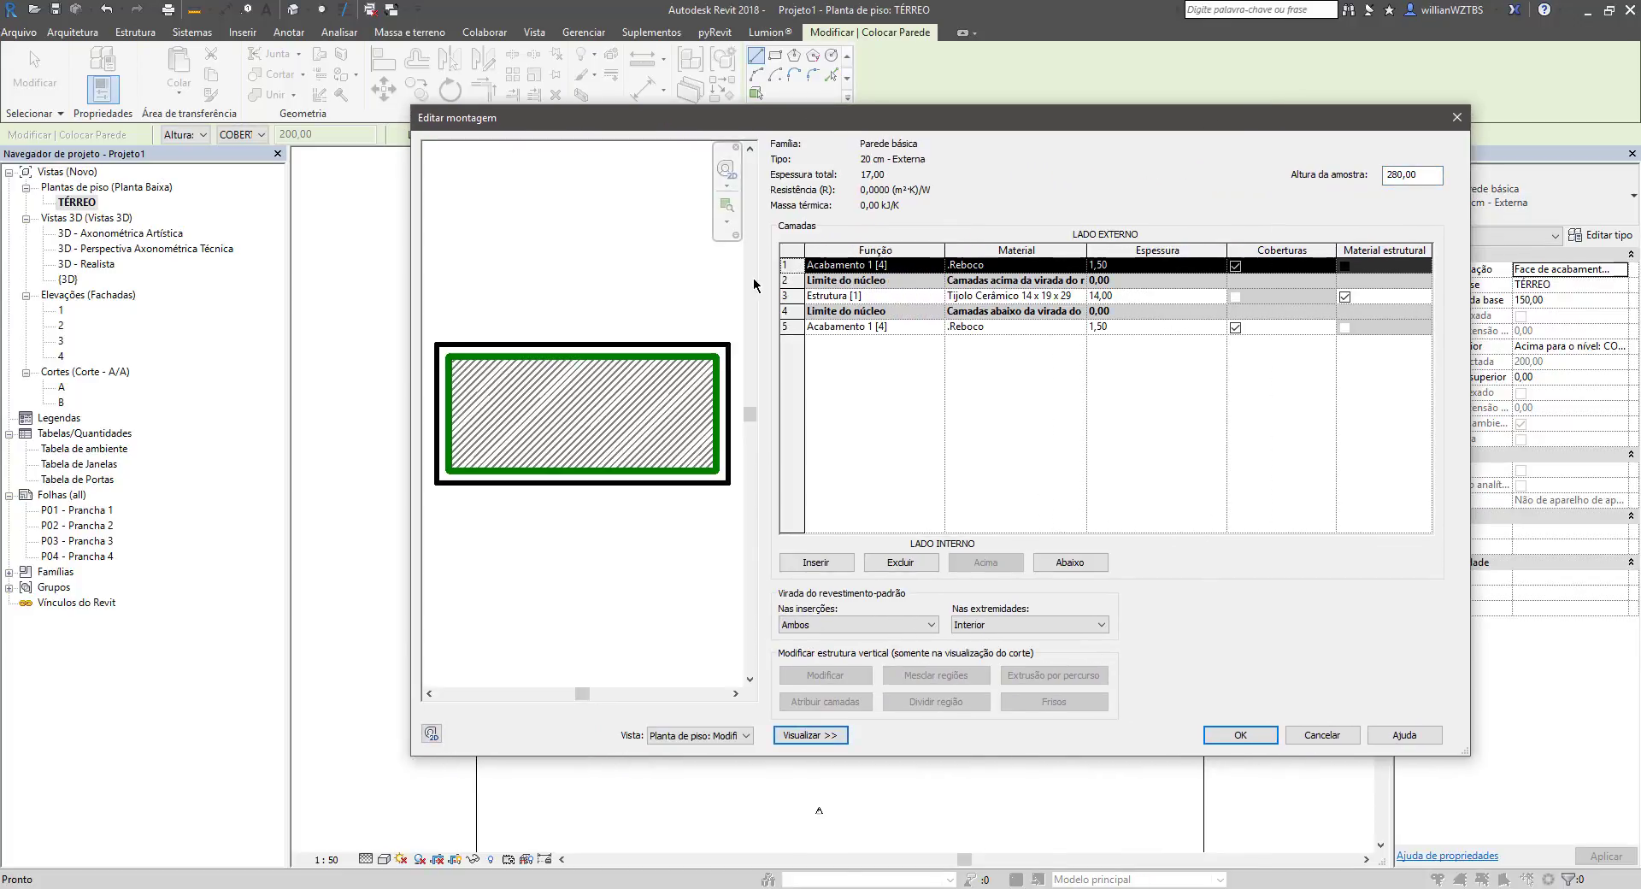
pyautogui.moveTo(778, 129); pyautogui.dragTo(685, 142)
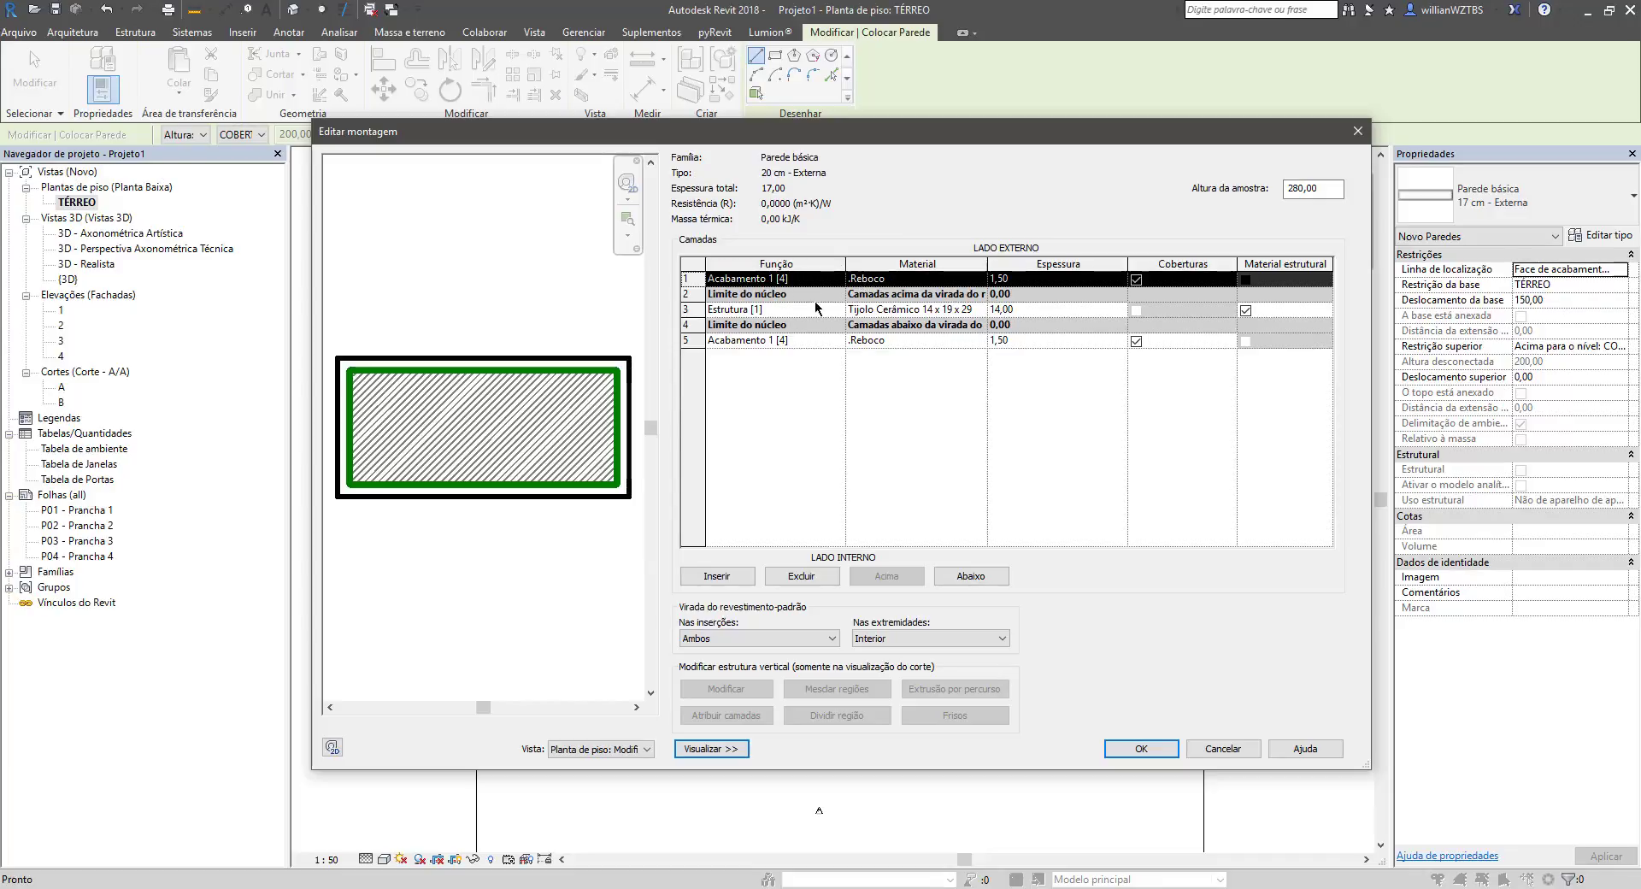
# Step: Examine the functions of the core and inner finish layers and the function options available for a layer
pyautogui.click(743, 310)
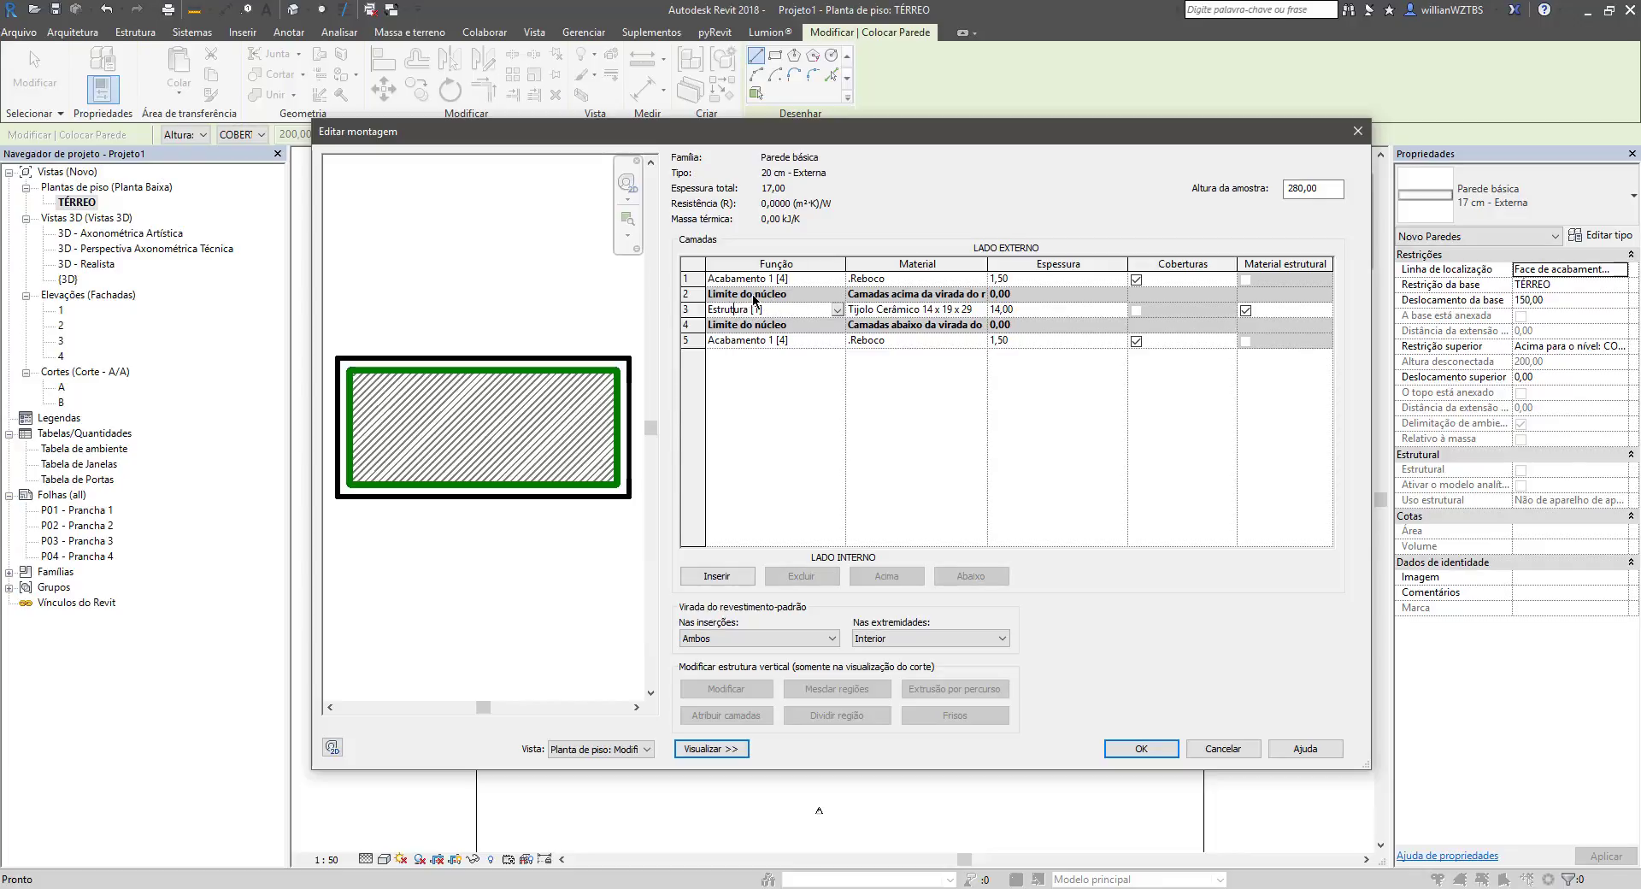
pyautogui.moveTo(778, 311); pyautogui.dragTo(701, 310)
pyautogui.click(886, 303)
pyautogui.click(785, 342)
pyautogui.moveTo(786, 342); pyautogui.dragTo(709, 342)
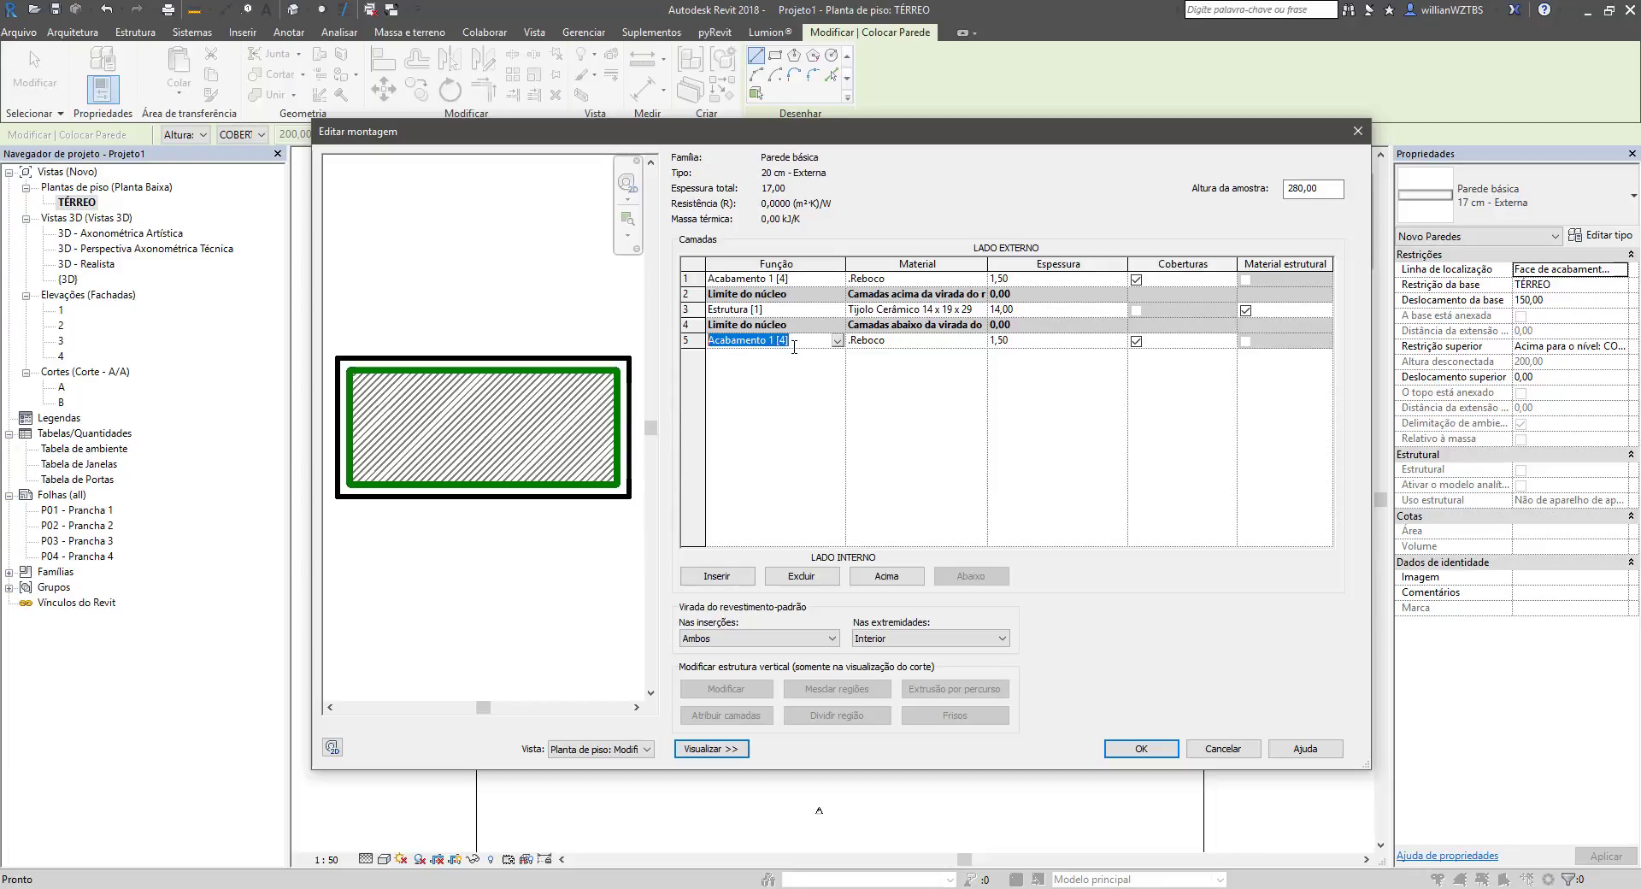
pyautogui.click(837, 342)
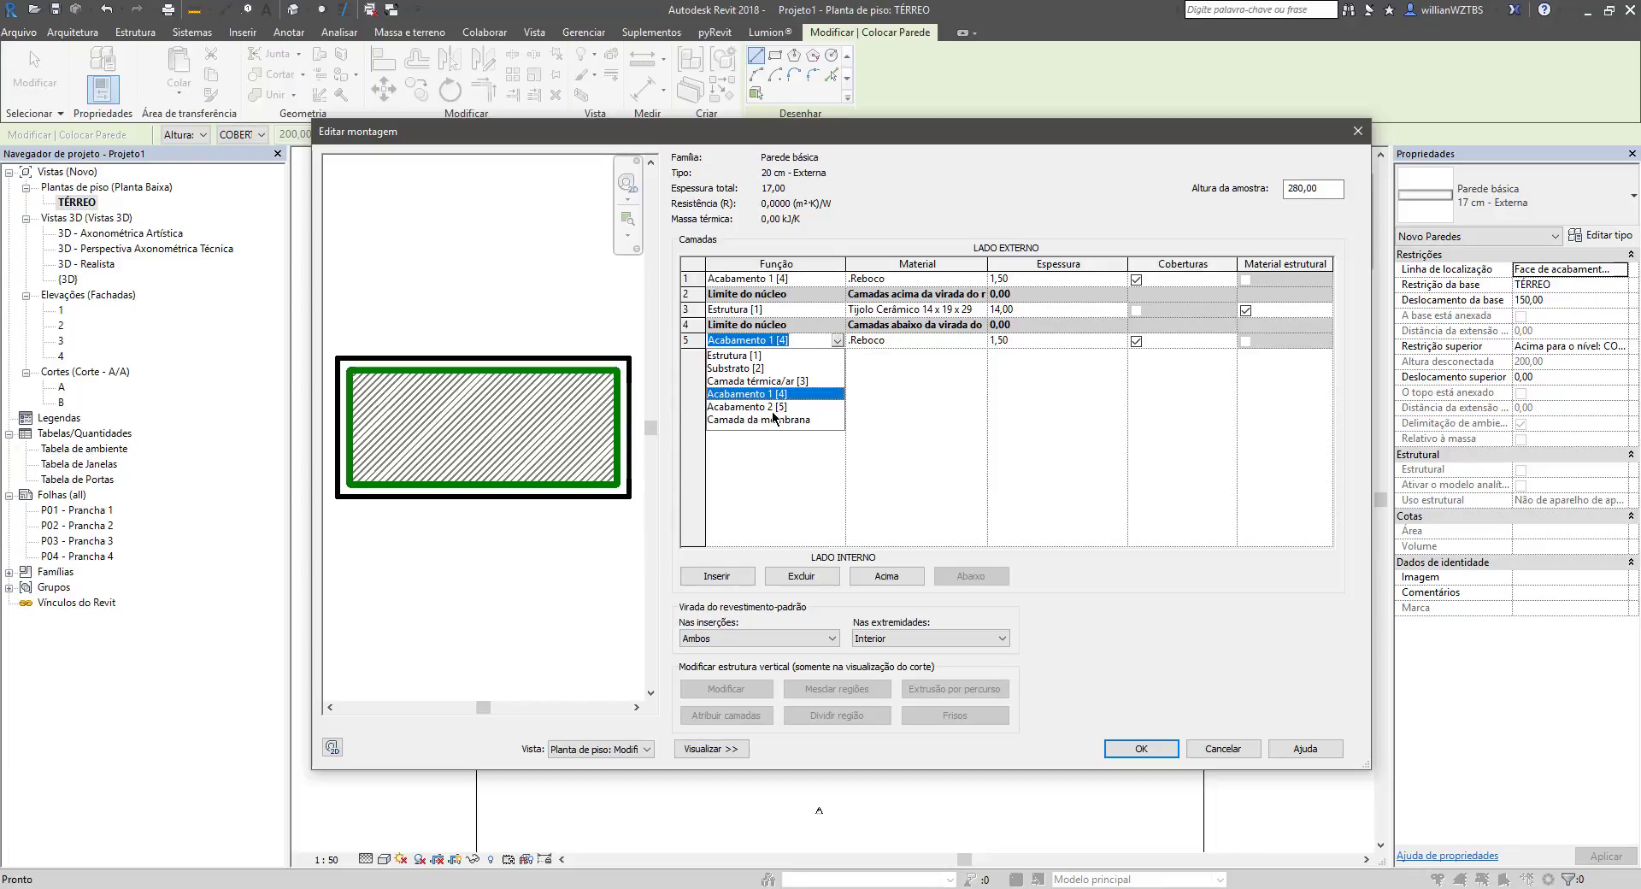
pyautogui.click(976, 389)
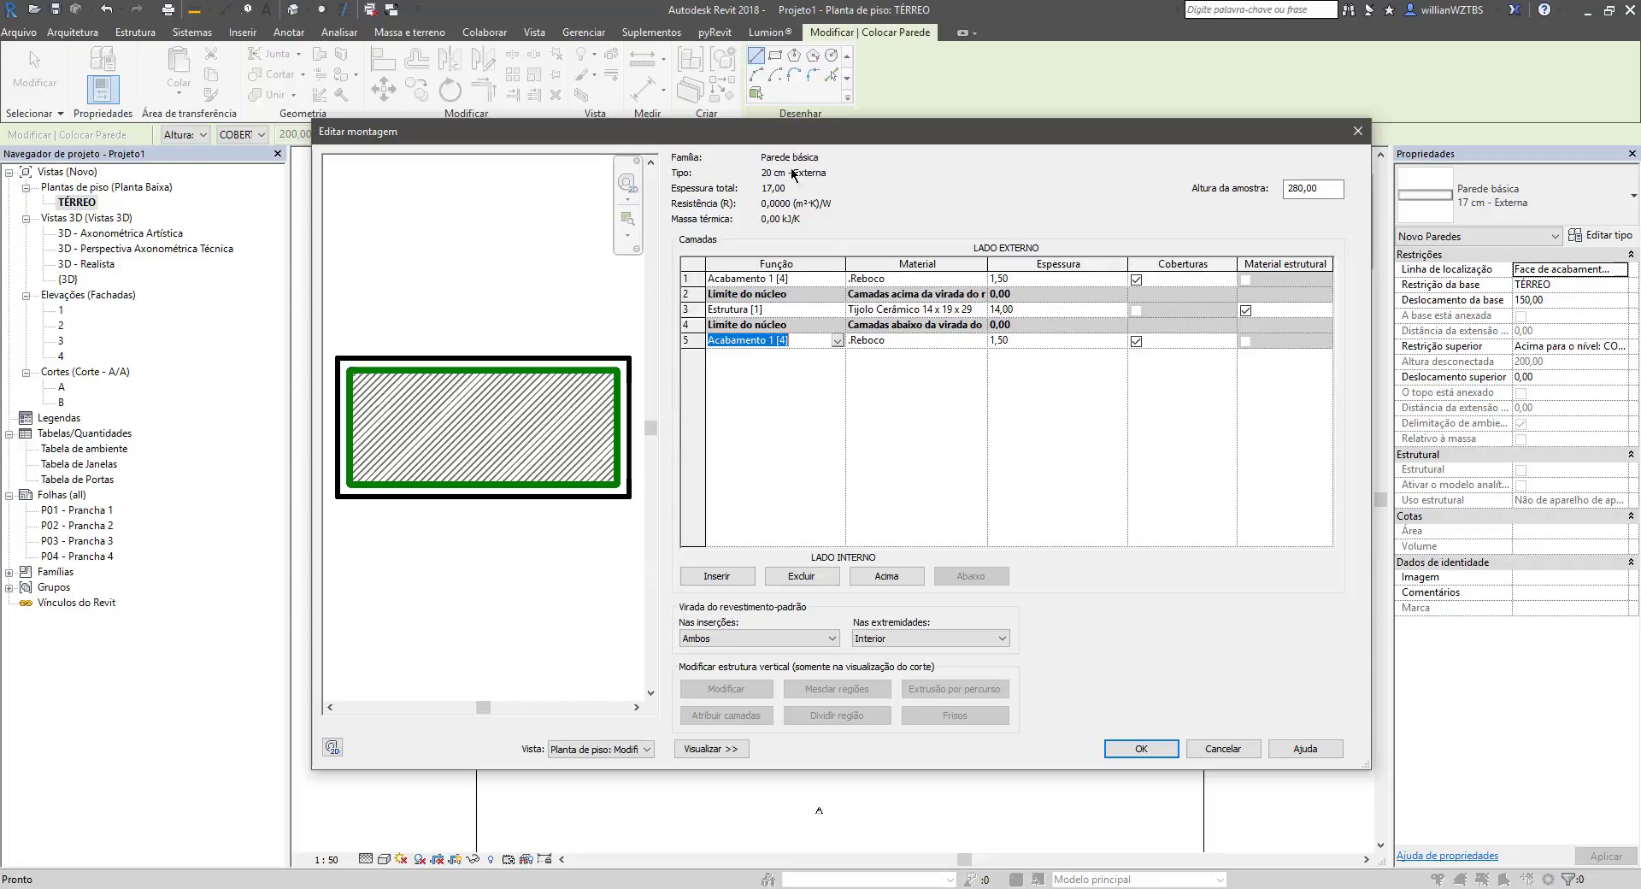
# Step: Set the thickness of the Estrutura [1] core layer to 17 cm
pyautogui.click(1044, 311)
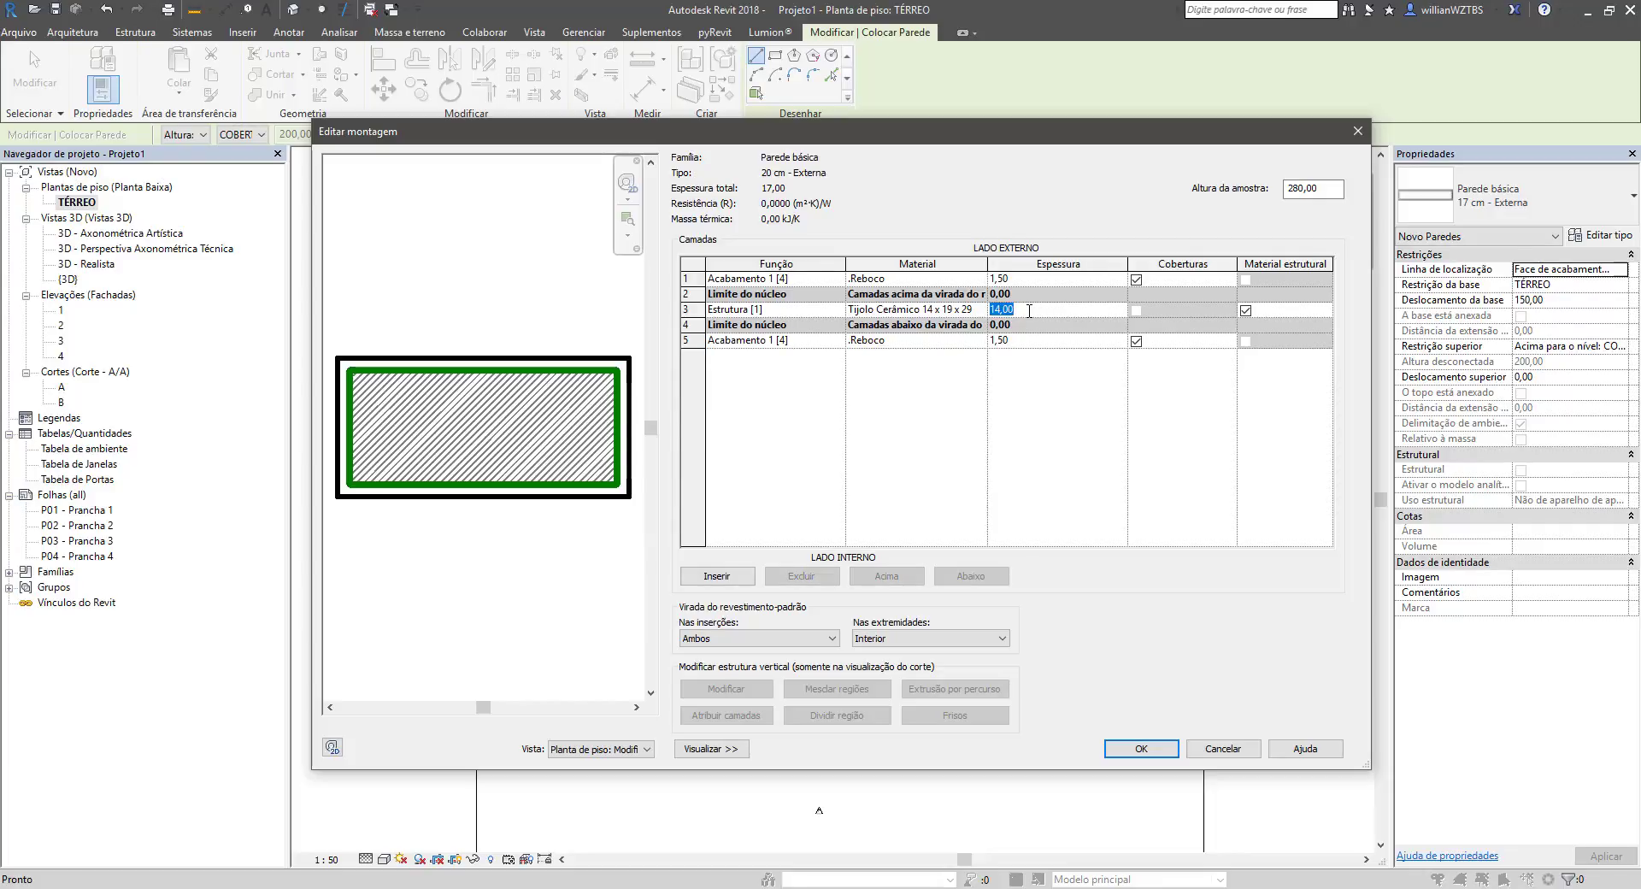
pyautogui.write('17')
pyautogui.click(1031, 282)
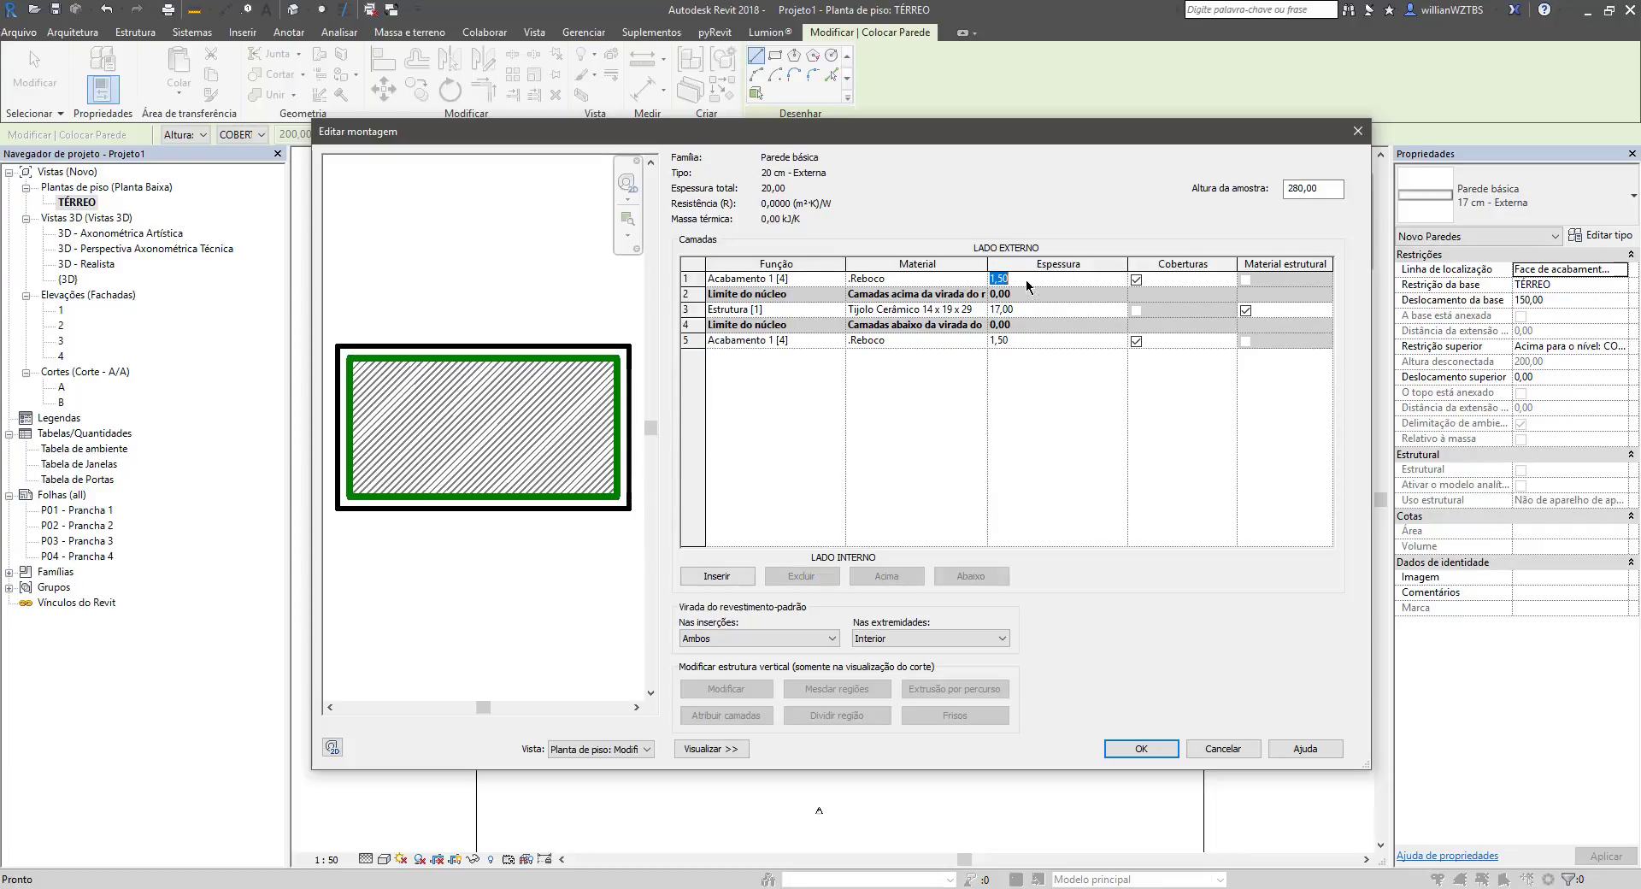
# Step: Assign the Tijolo Cerâmico material to the Estrutura [1] core layer
pyautogui.click(957, 311)
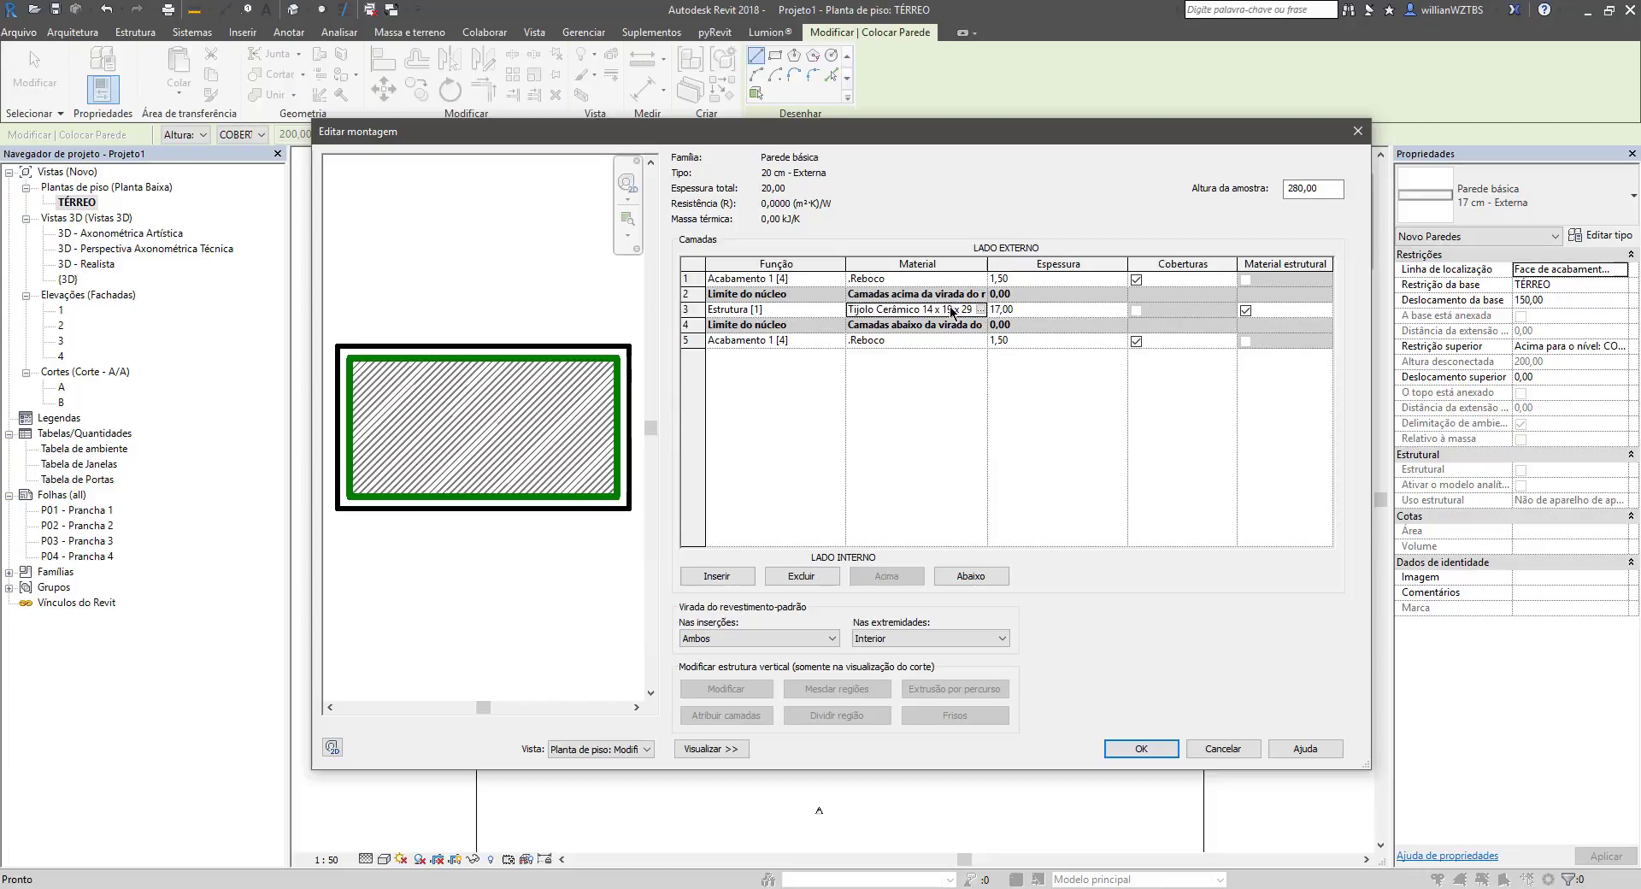
pyautogui.click(1022, 310)
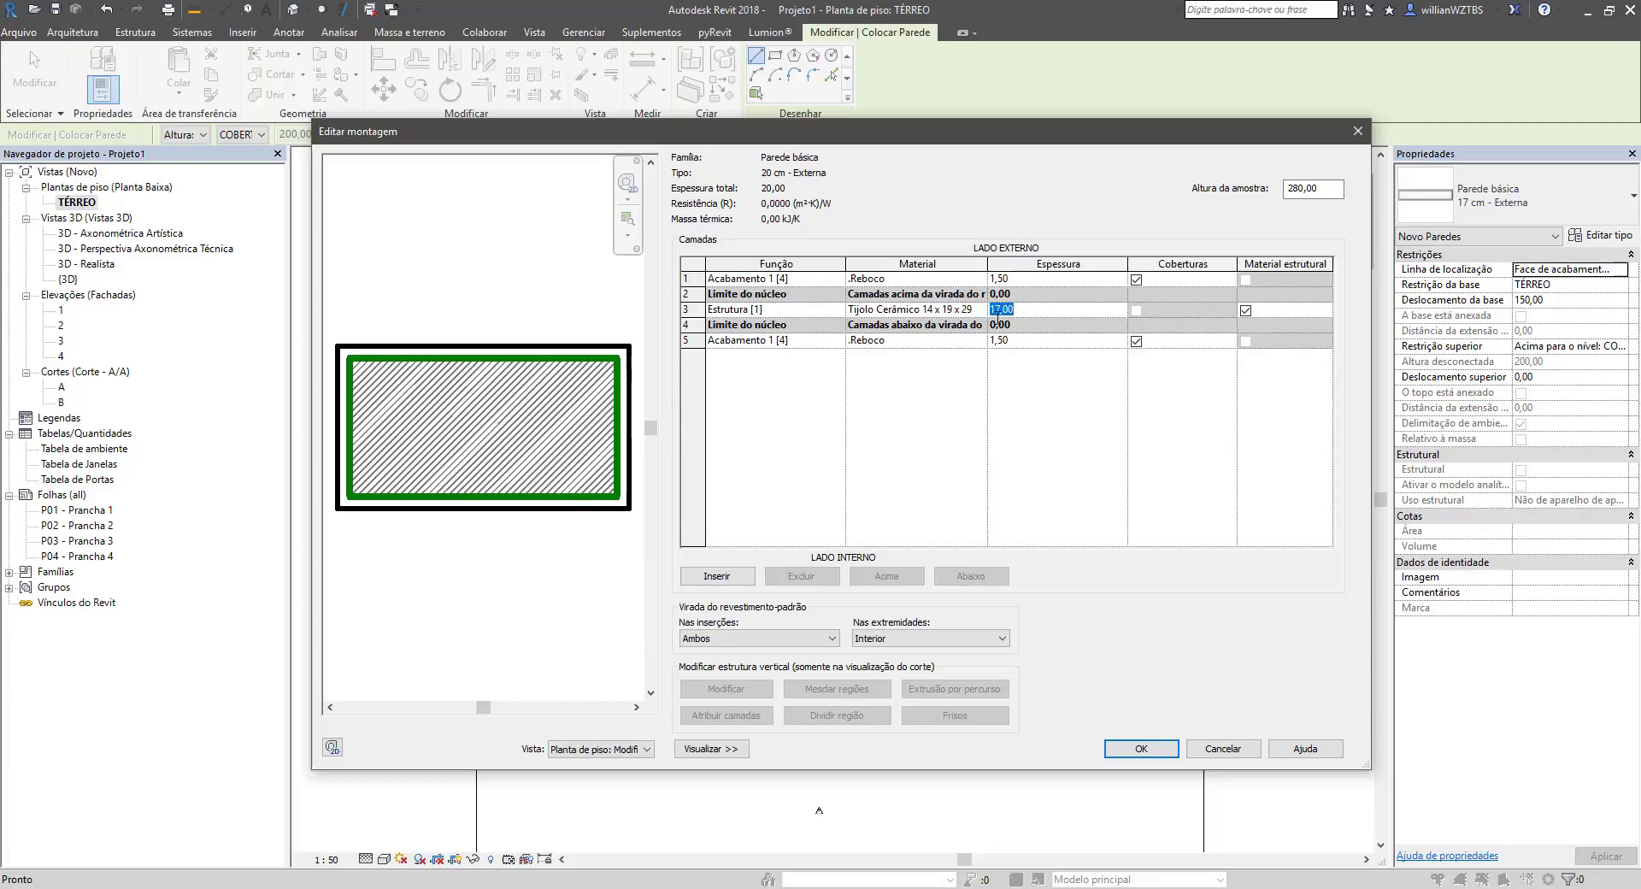
pyautogui.click(956, 312)
pyautogui.click(979, 309)
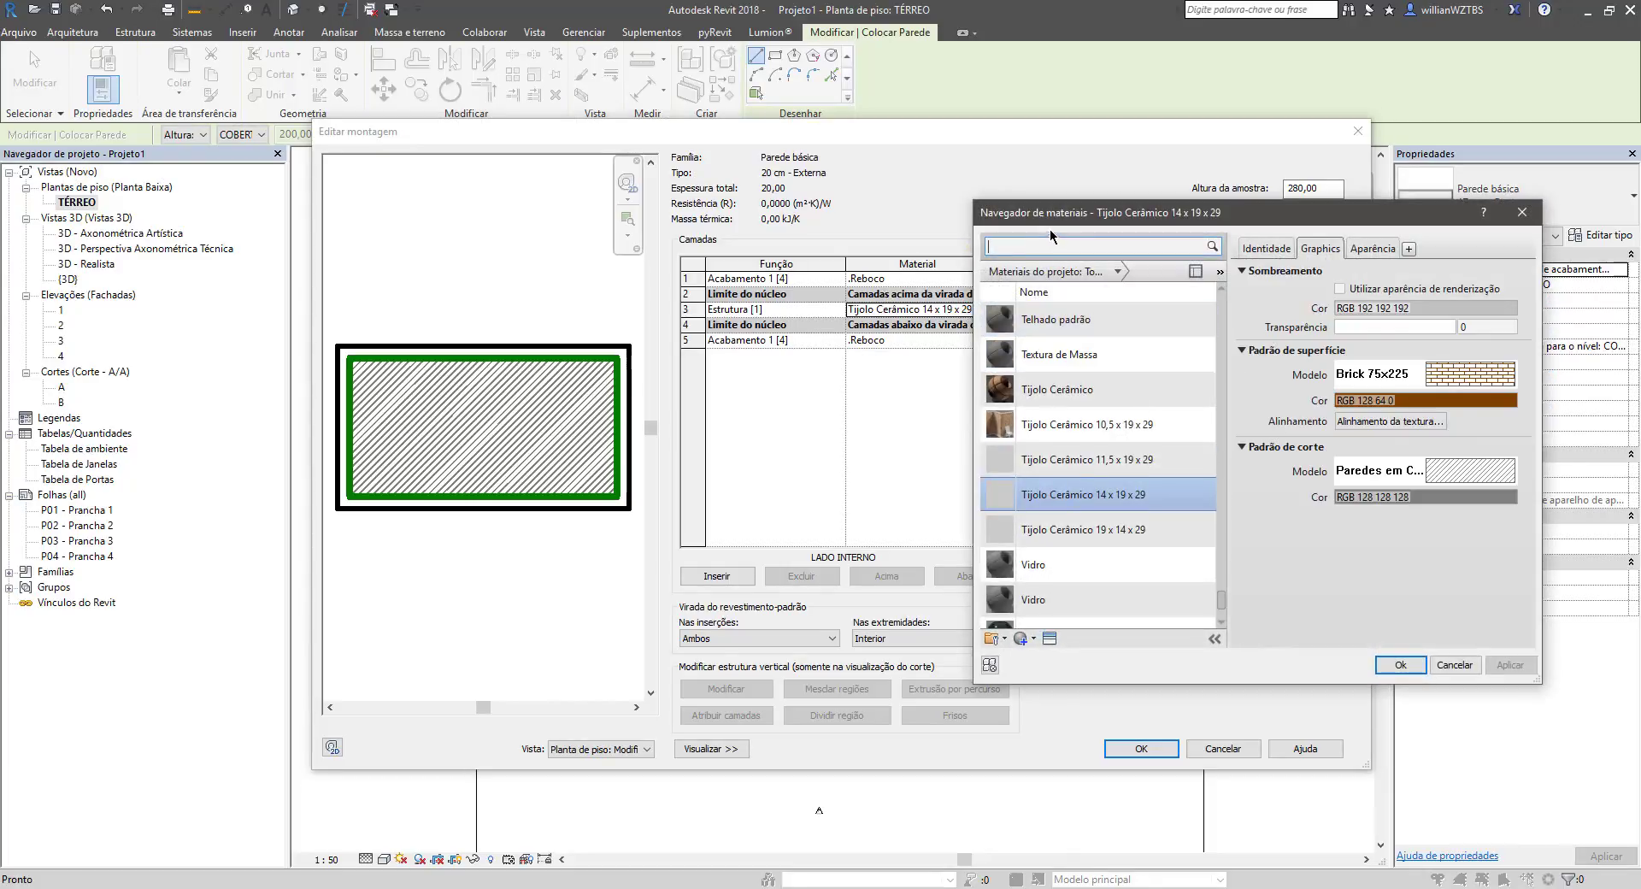
pyautogui.moveTo(1058, 215); pyautogui.dragTo(1009, 211)
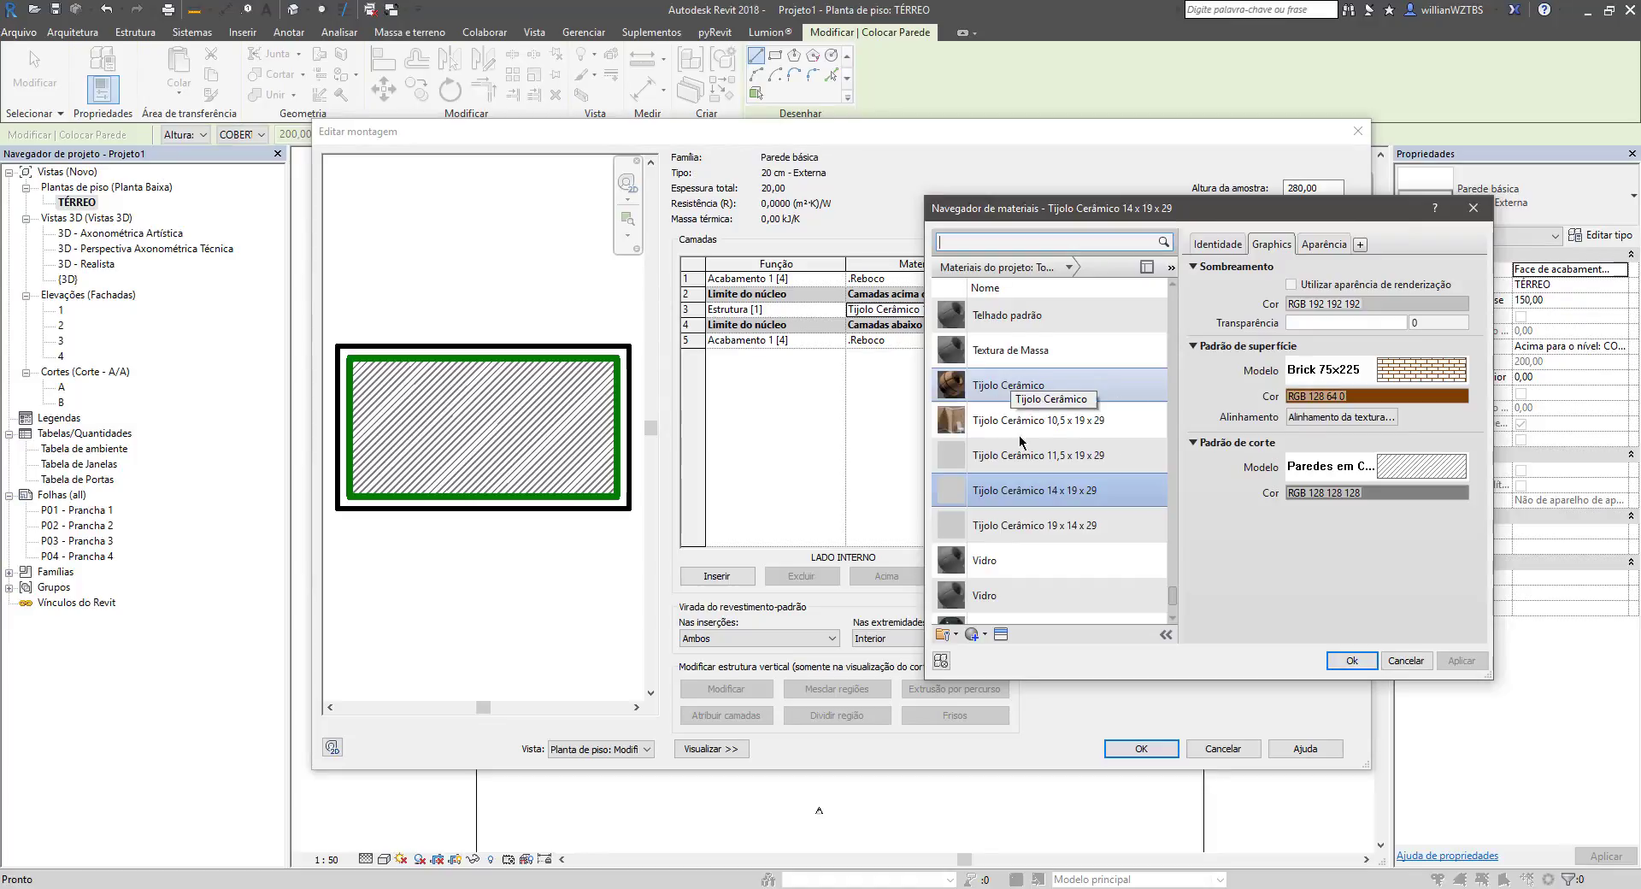
pyautogui.click(1036, 388)
pyautogui.click(1338, 657)
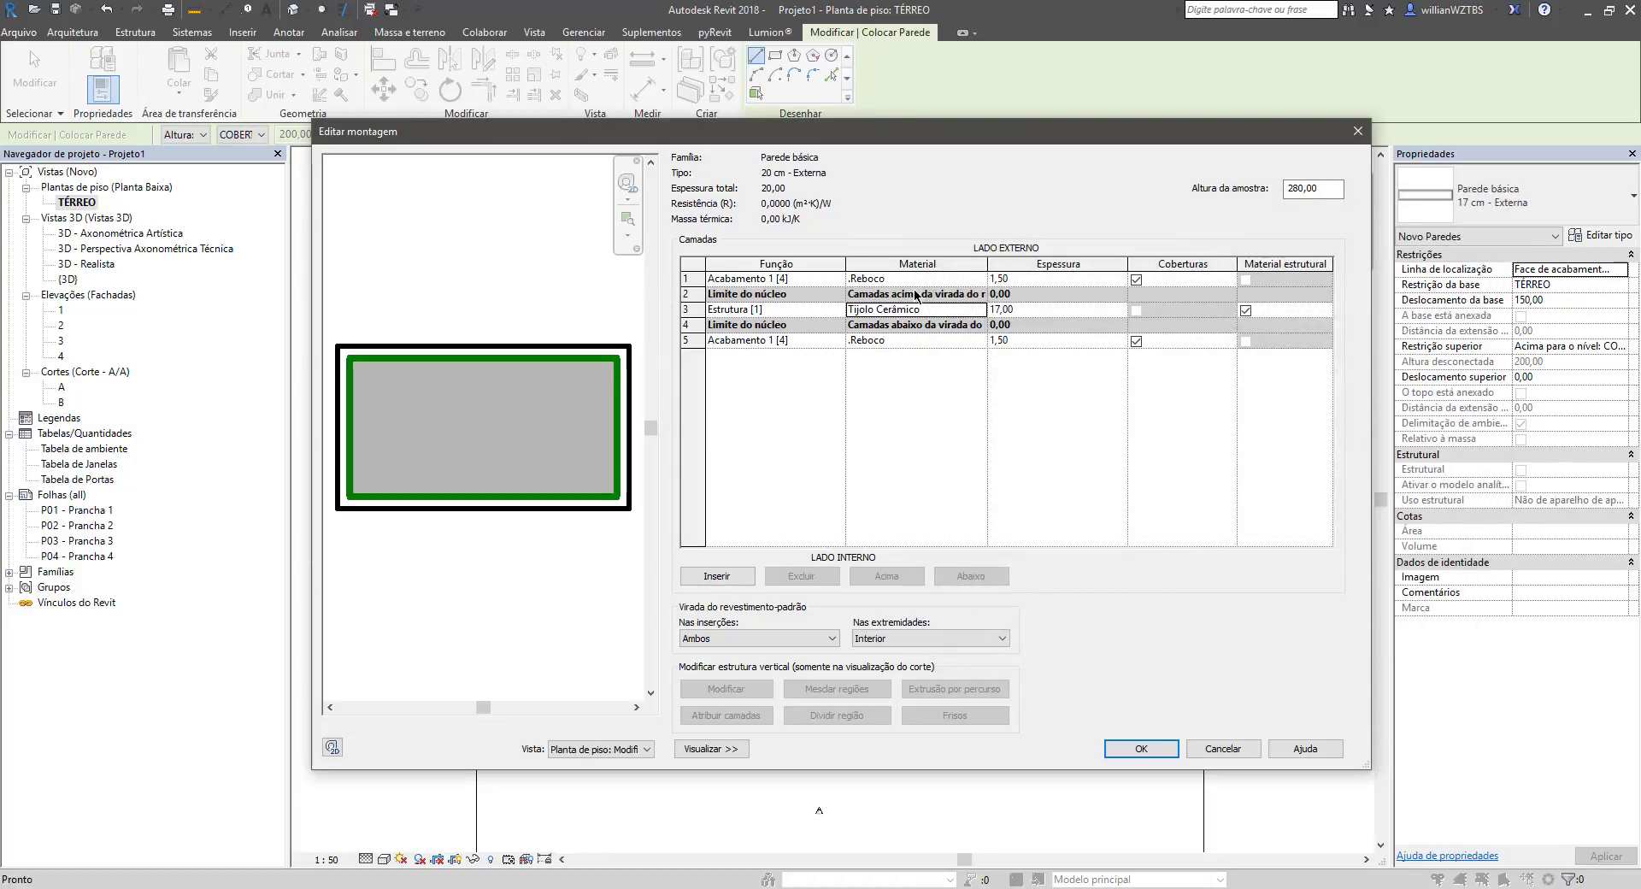
# Step: Insert a new layer just before the inner Reboco finish and set its function to Acabamento 2 [5]
pyautogui.click(914, 279)
pyautogui.click(1031, 279)
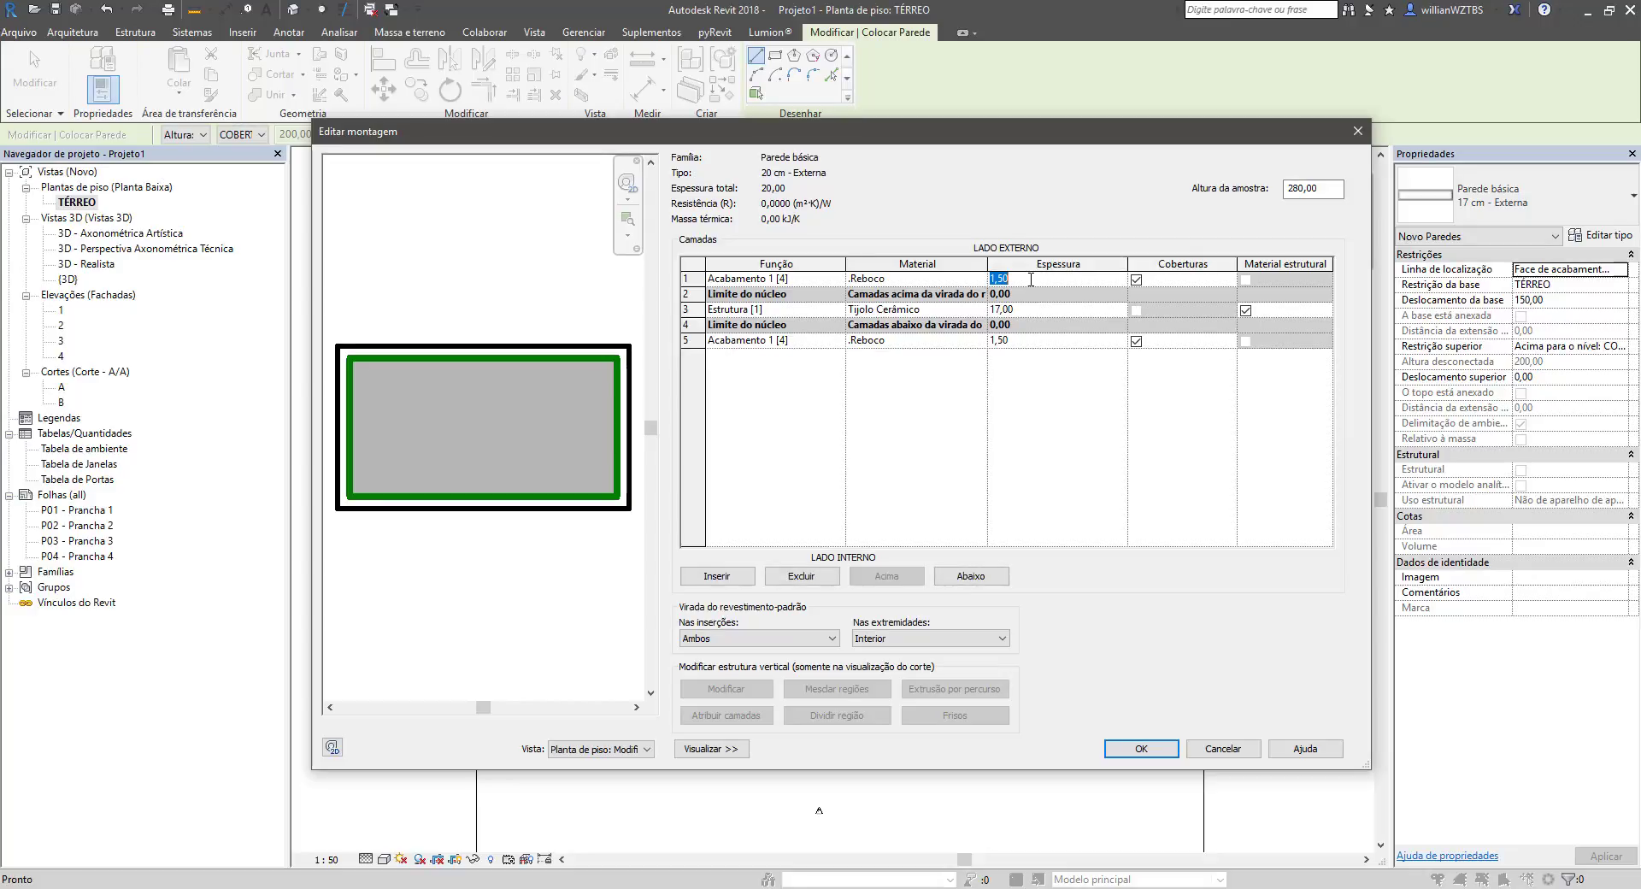
pyautogui.click(1025, 340)
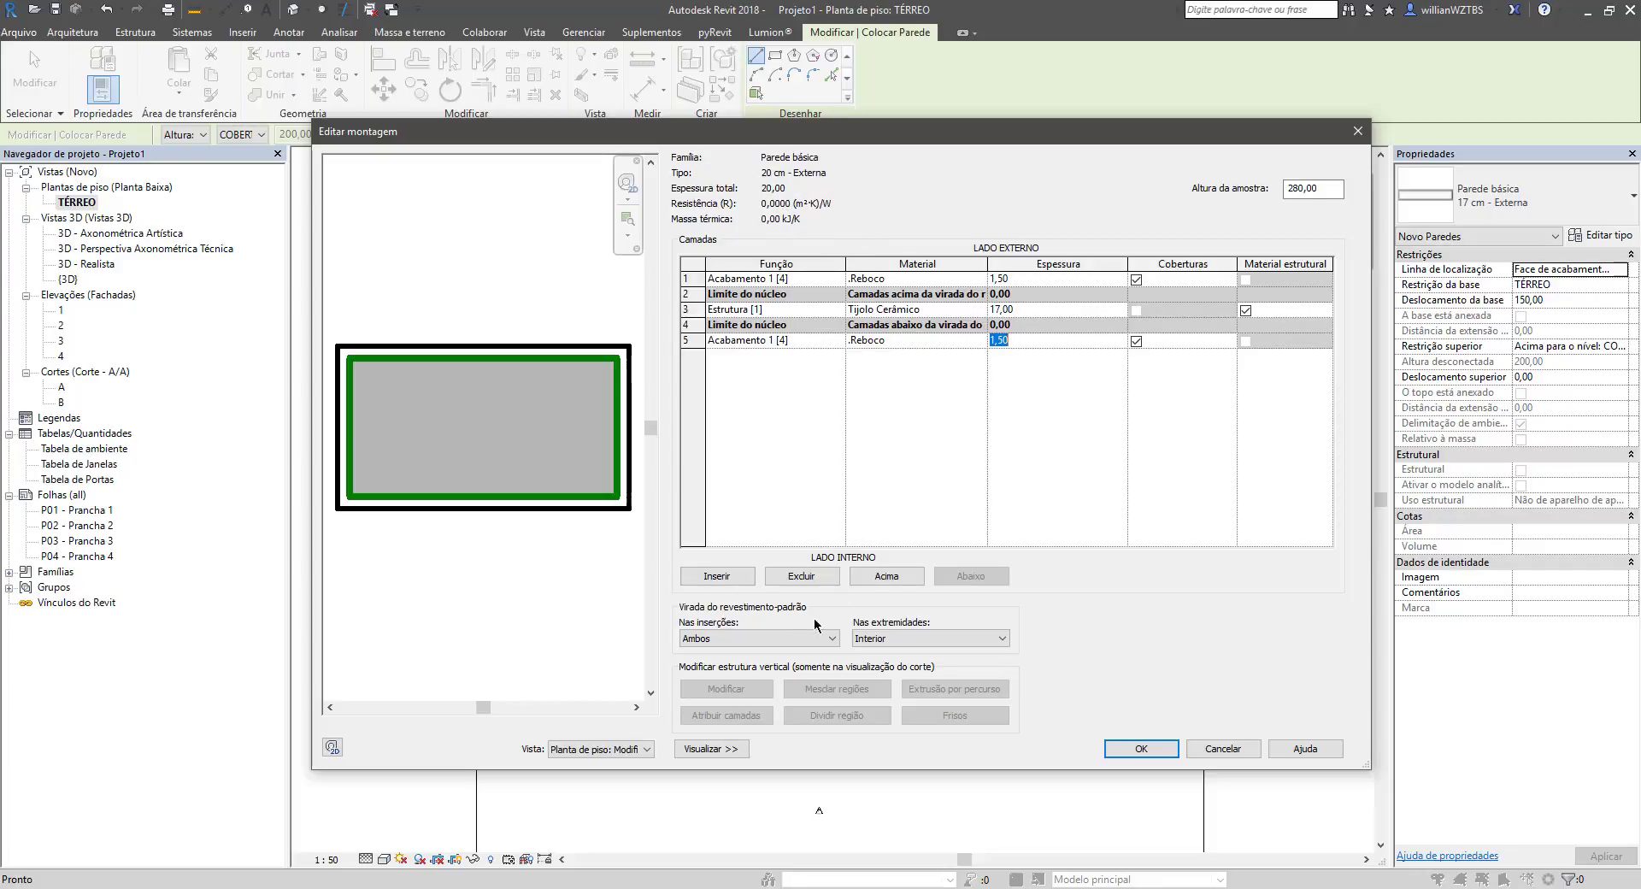
pyautogui.click(725, 575)
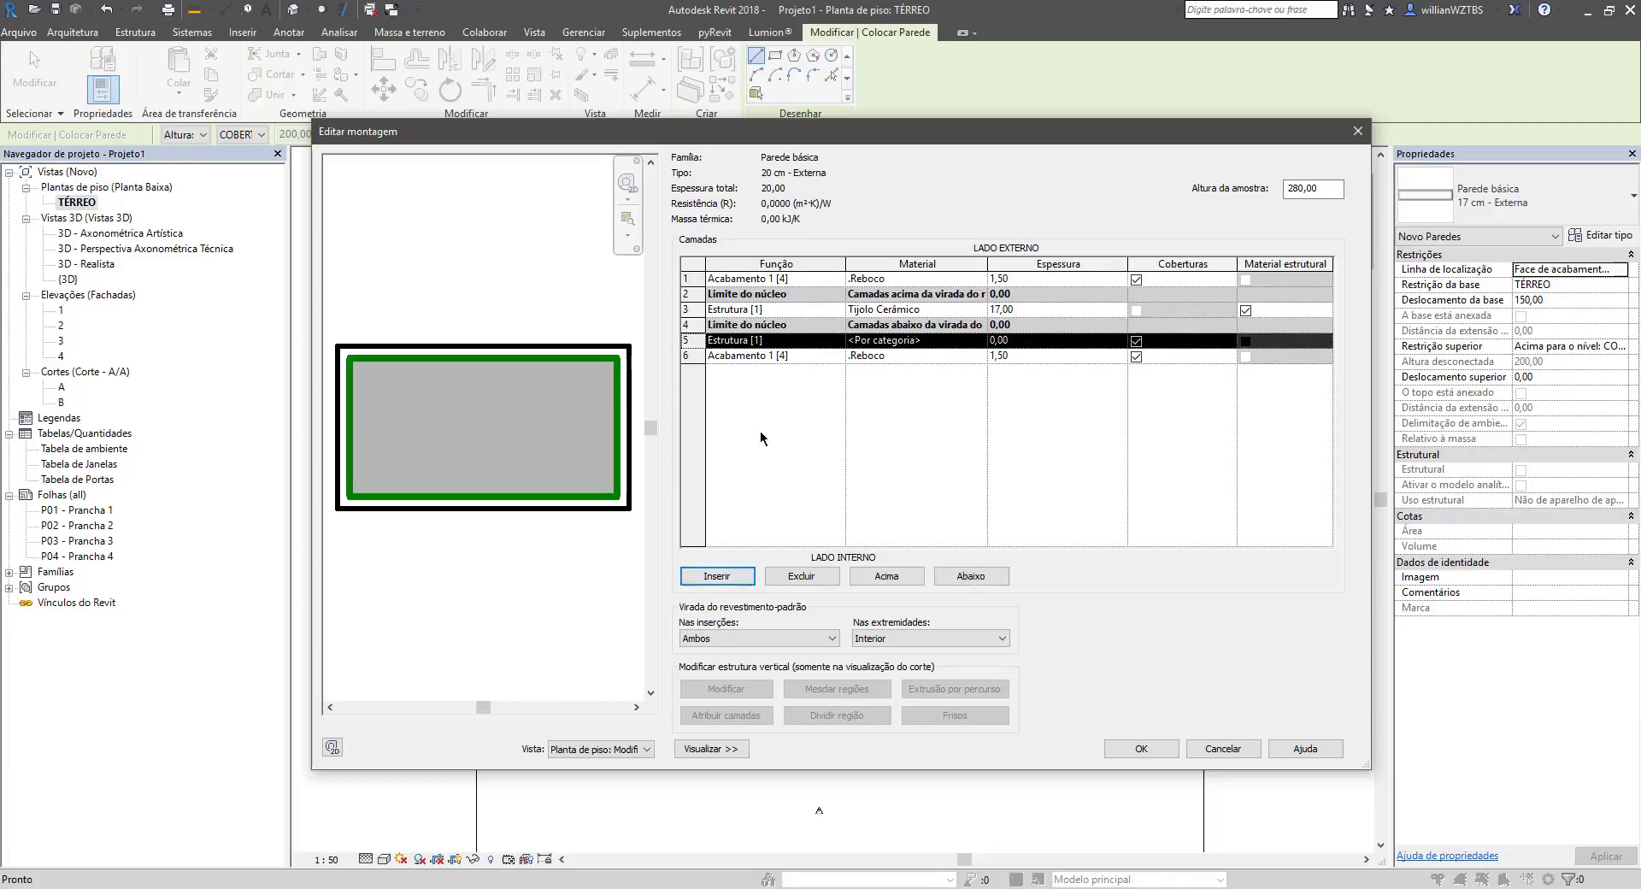
pyautogui.click(772, 342)
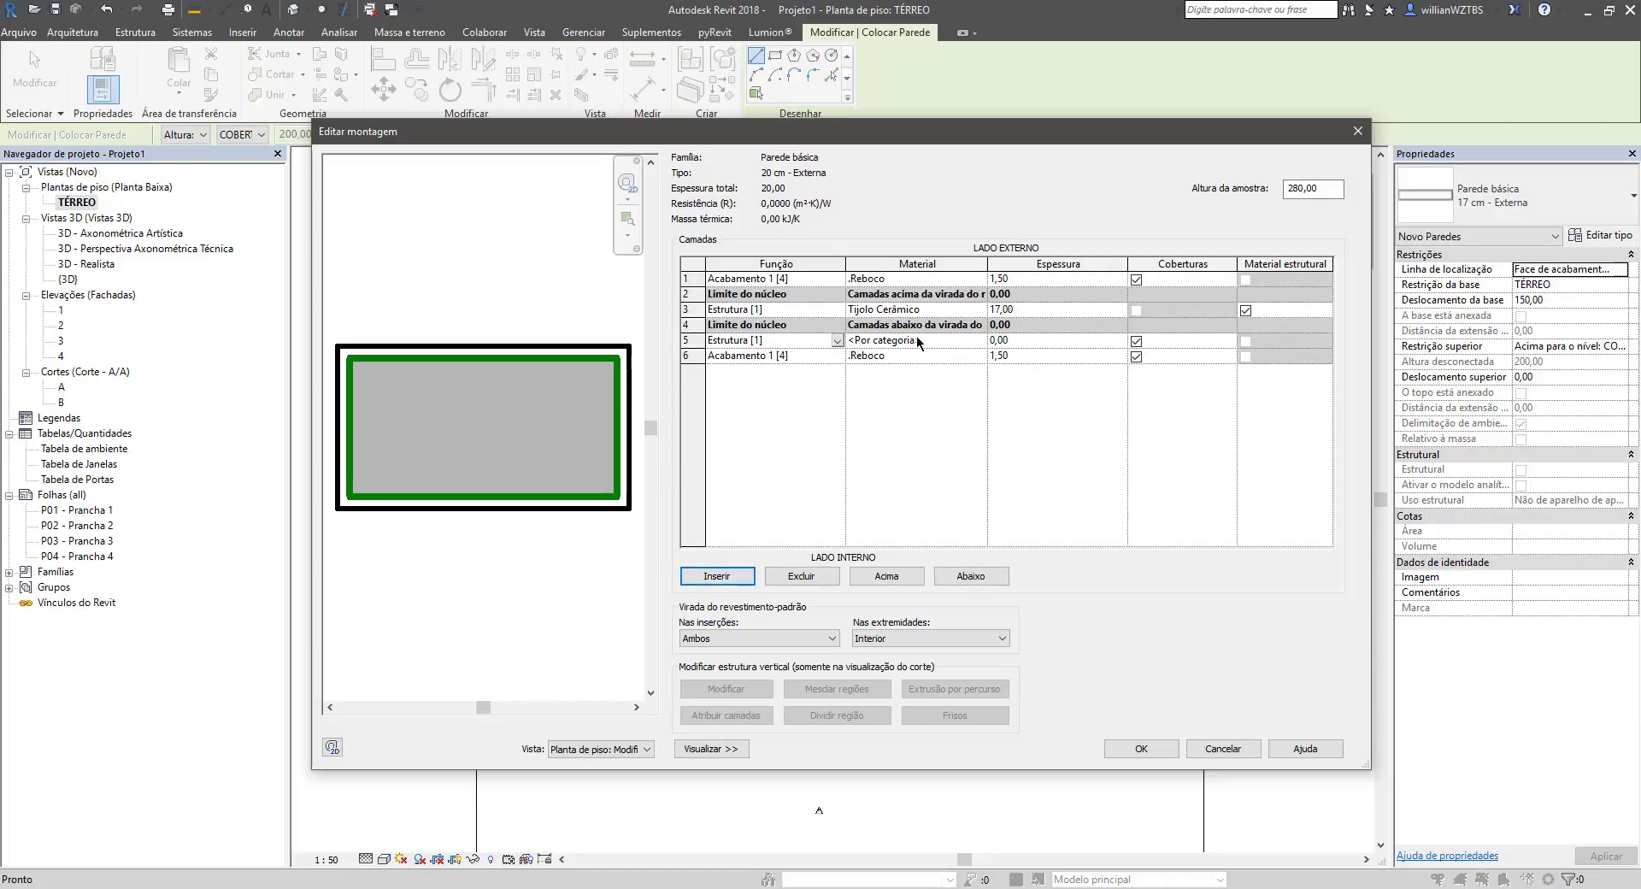
pyautogui.click(836, 341)
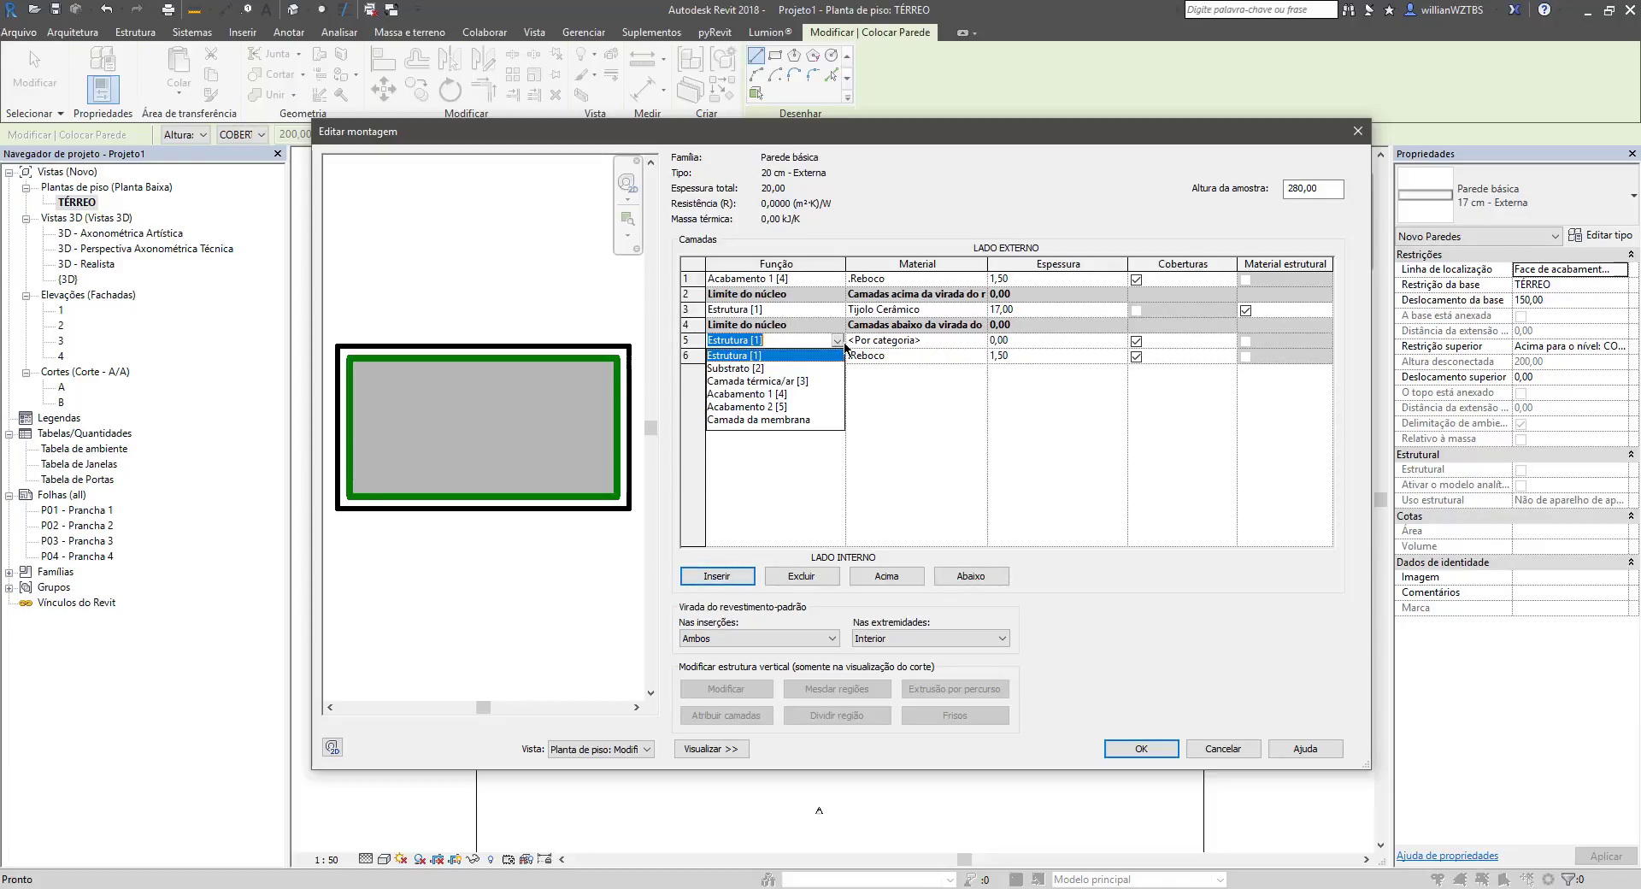
pyautogui.click(767, 407)
# Step: Assign the Textura de Massa material to the Acabamento 2 [5] layer and move it below the inner Reboco layer
pyautogui.click(976, 341)
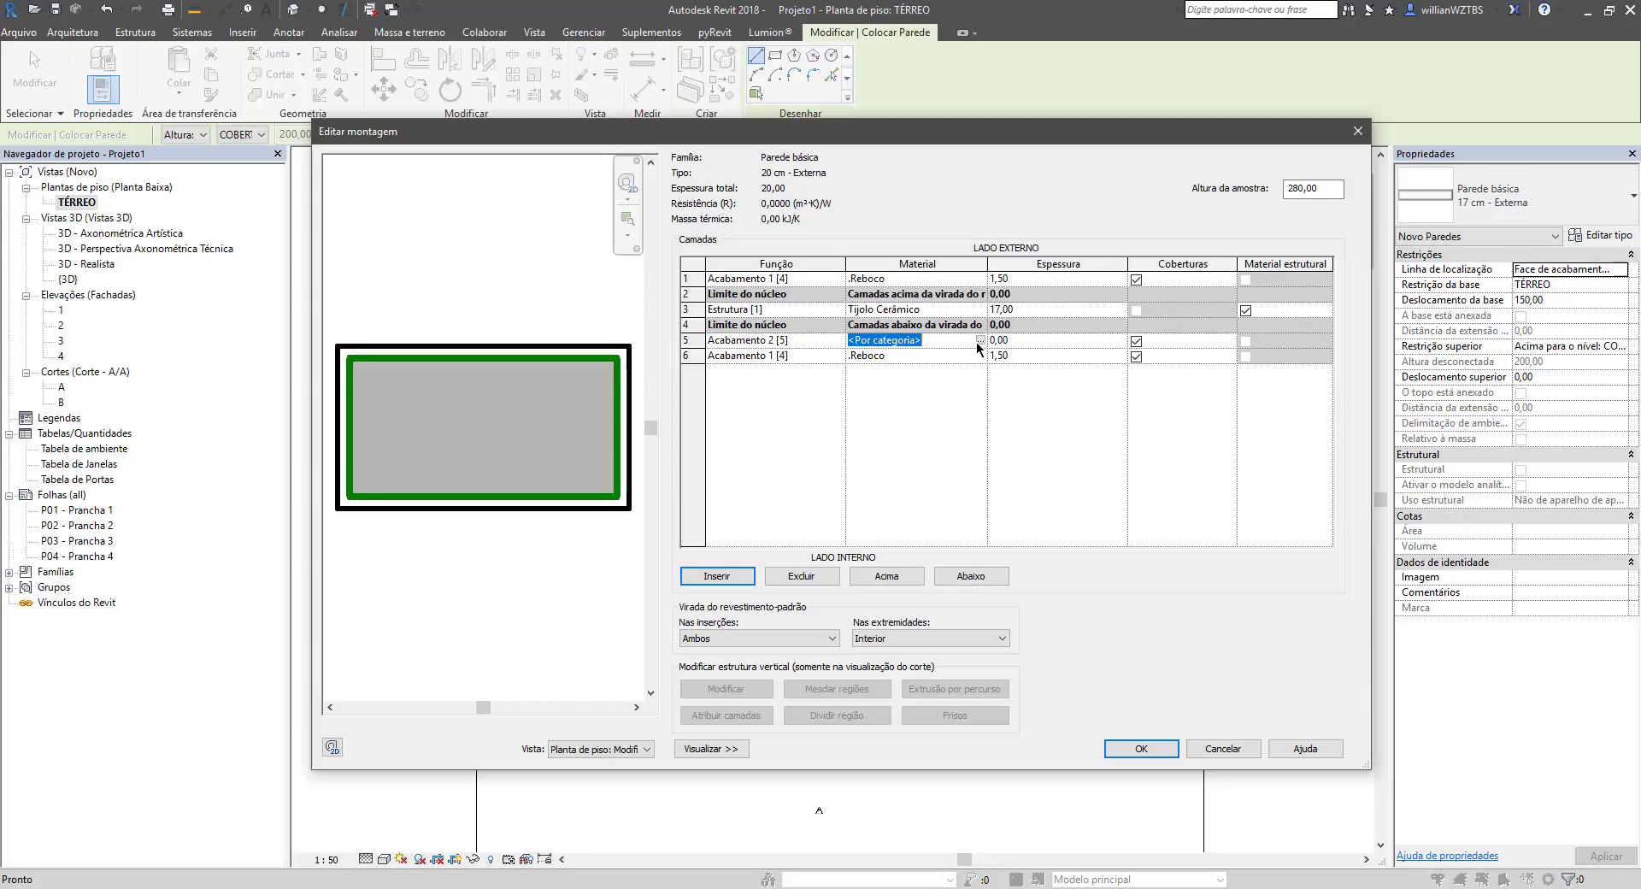
pyautogui.click(979, 341)
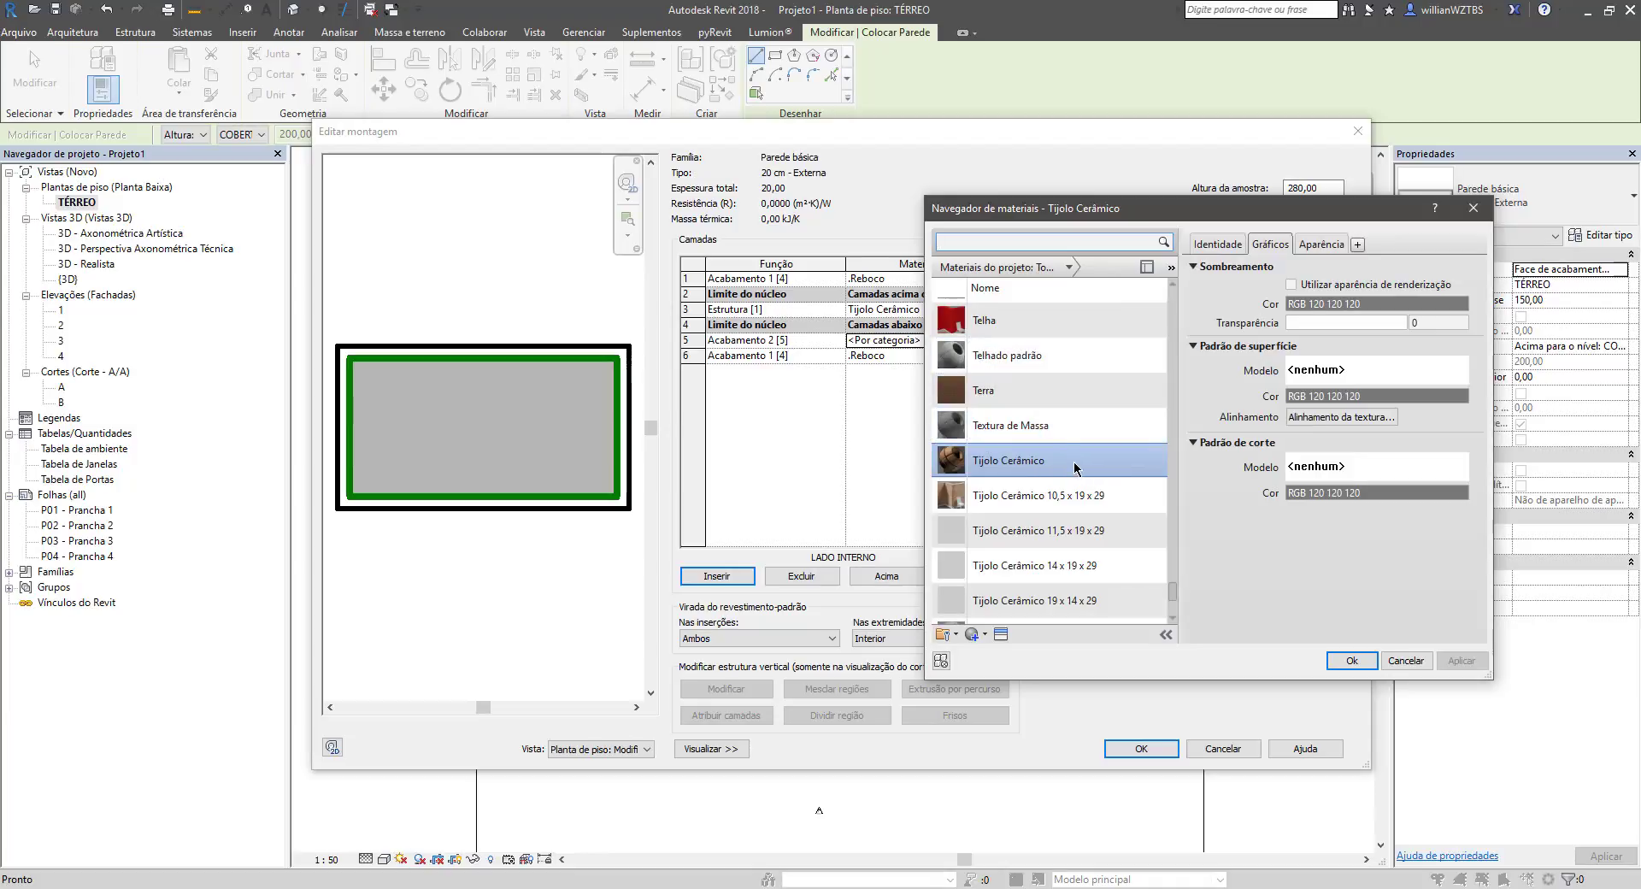
pyautogui.click(1064, 425)
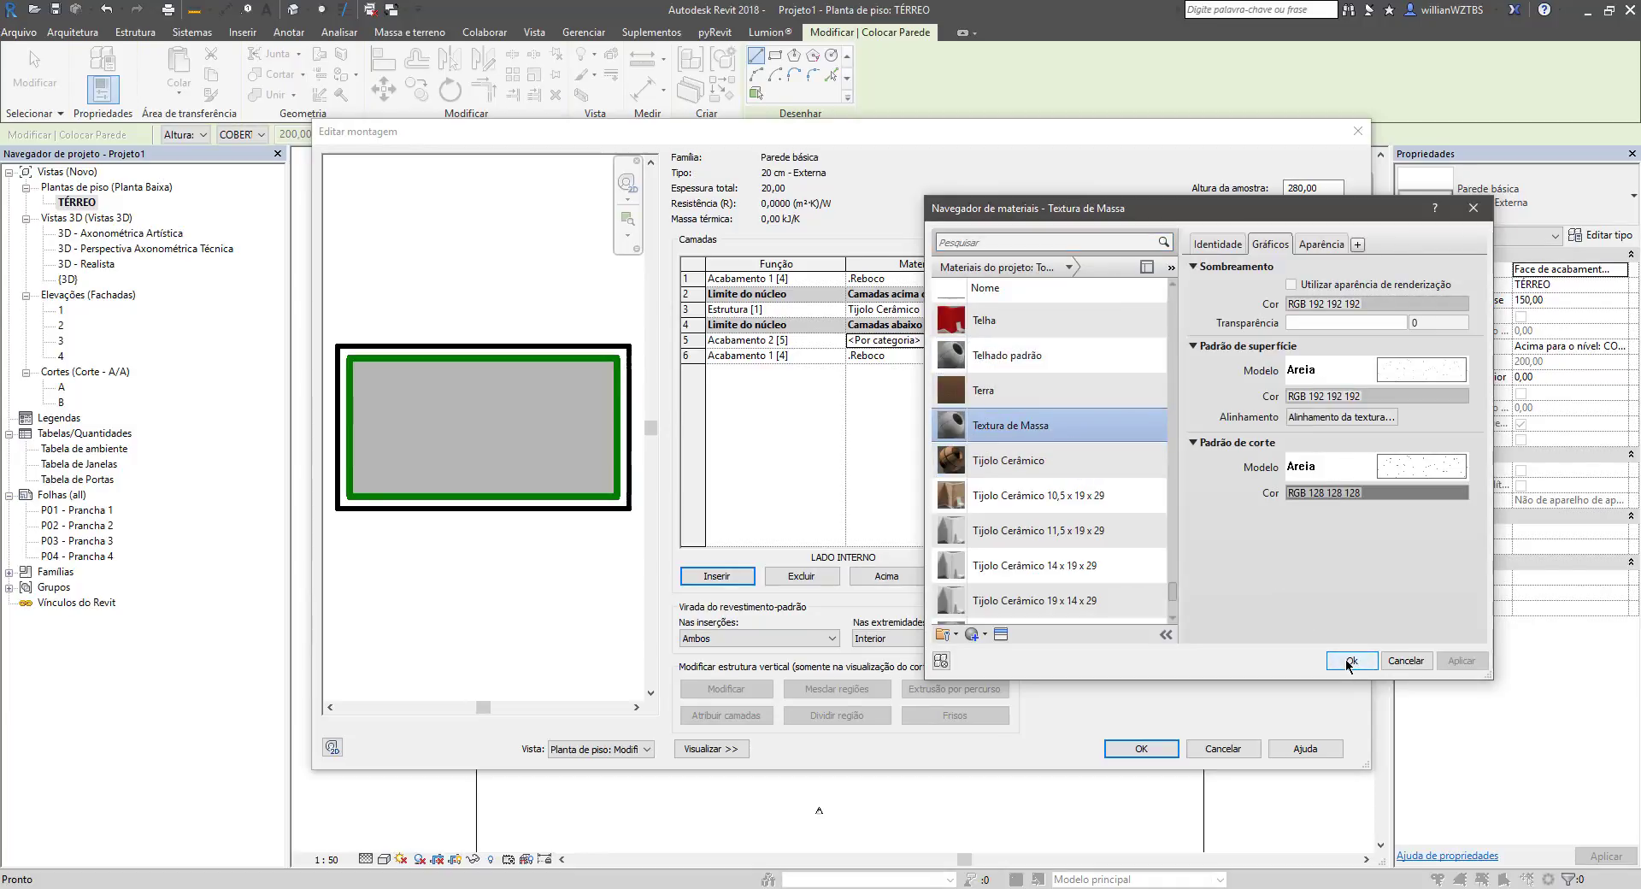
pyautogui.click(1349, 661)
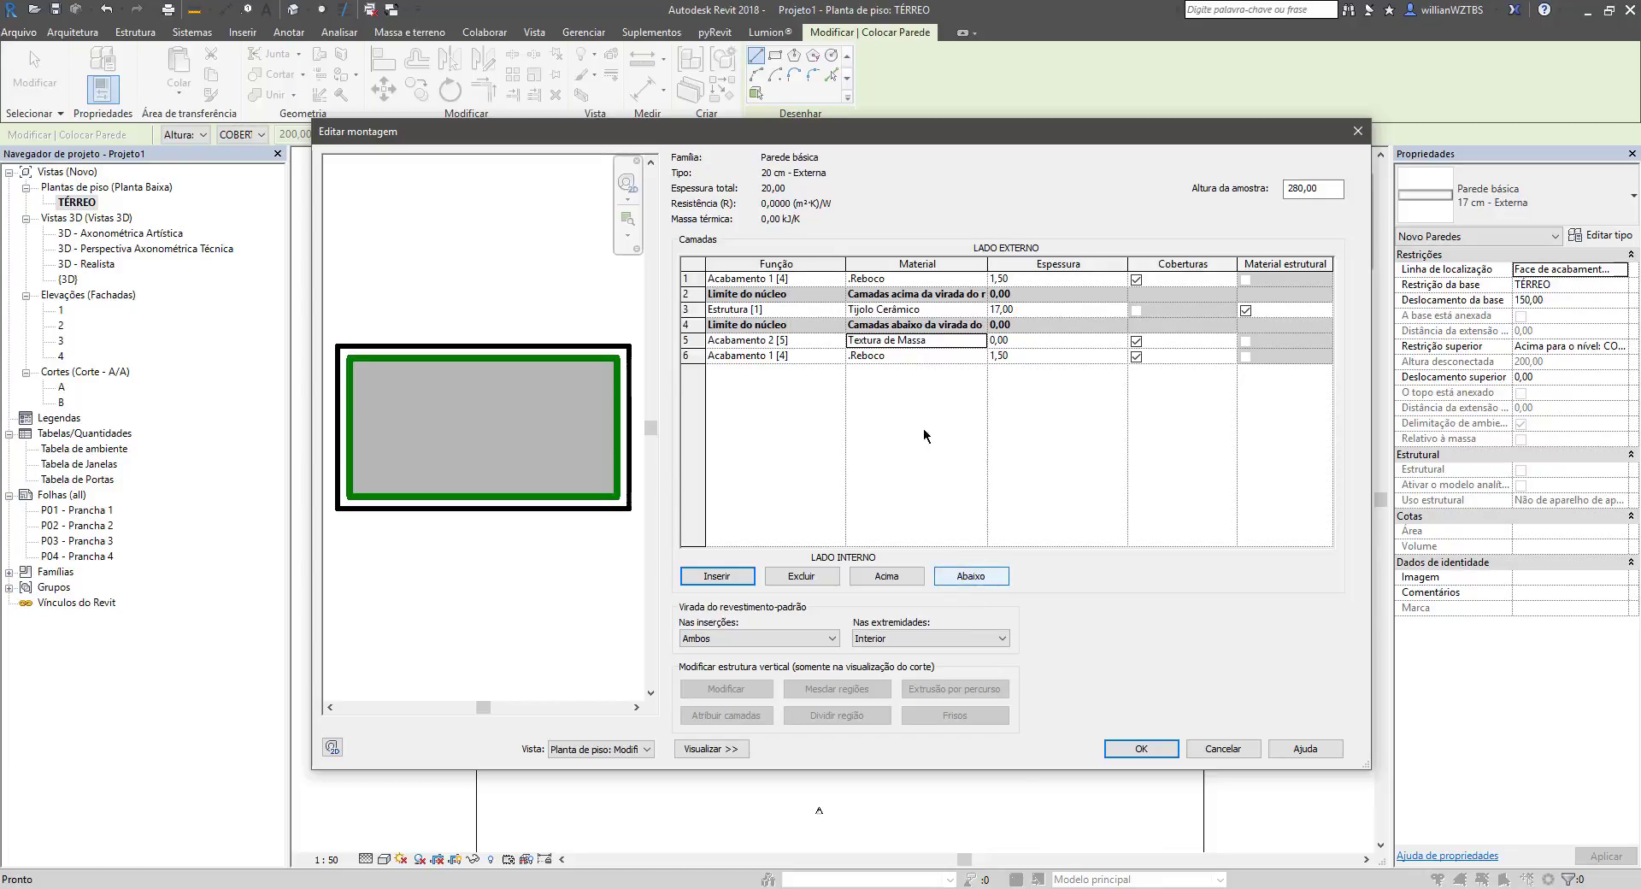
pyautogui.click(984, 578)
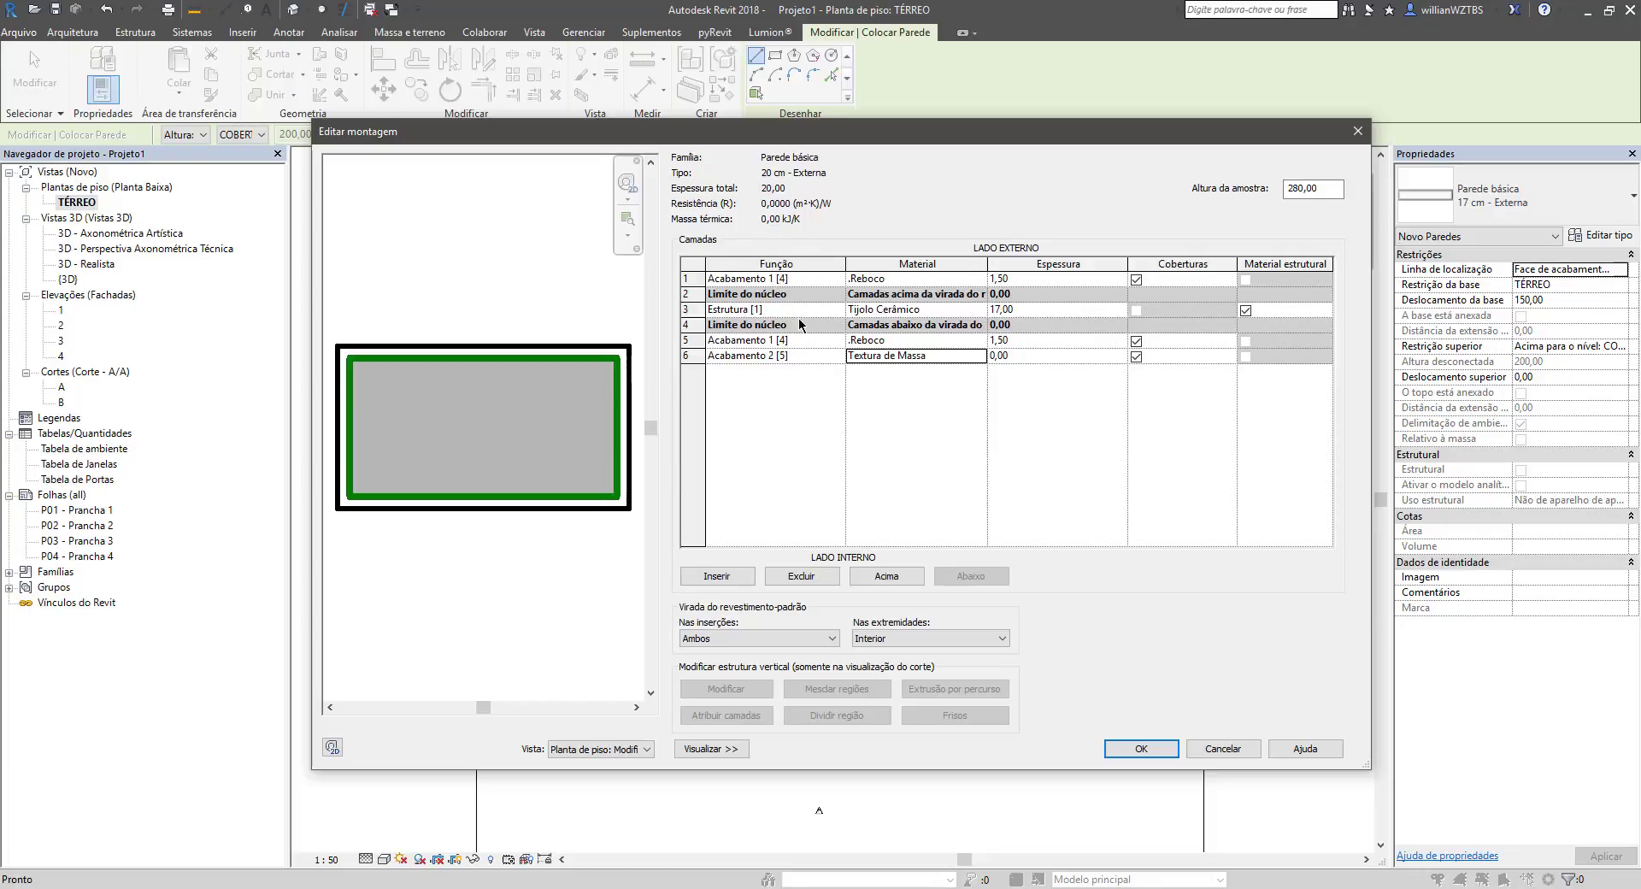
# Step: Set the thickness of the inner Reboco layer to 1 cm and of the inner Textura de Massa layer to 0,5 cm
pyautogui.click(1018, 357)
pyautogui.click(1019, 339)
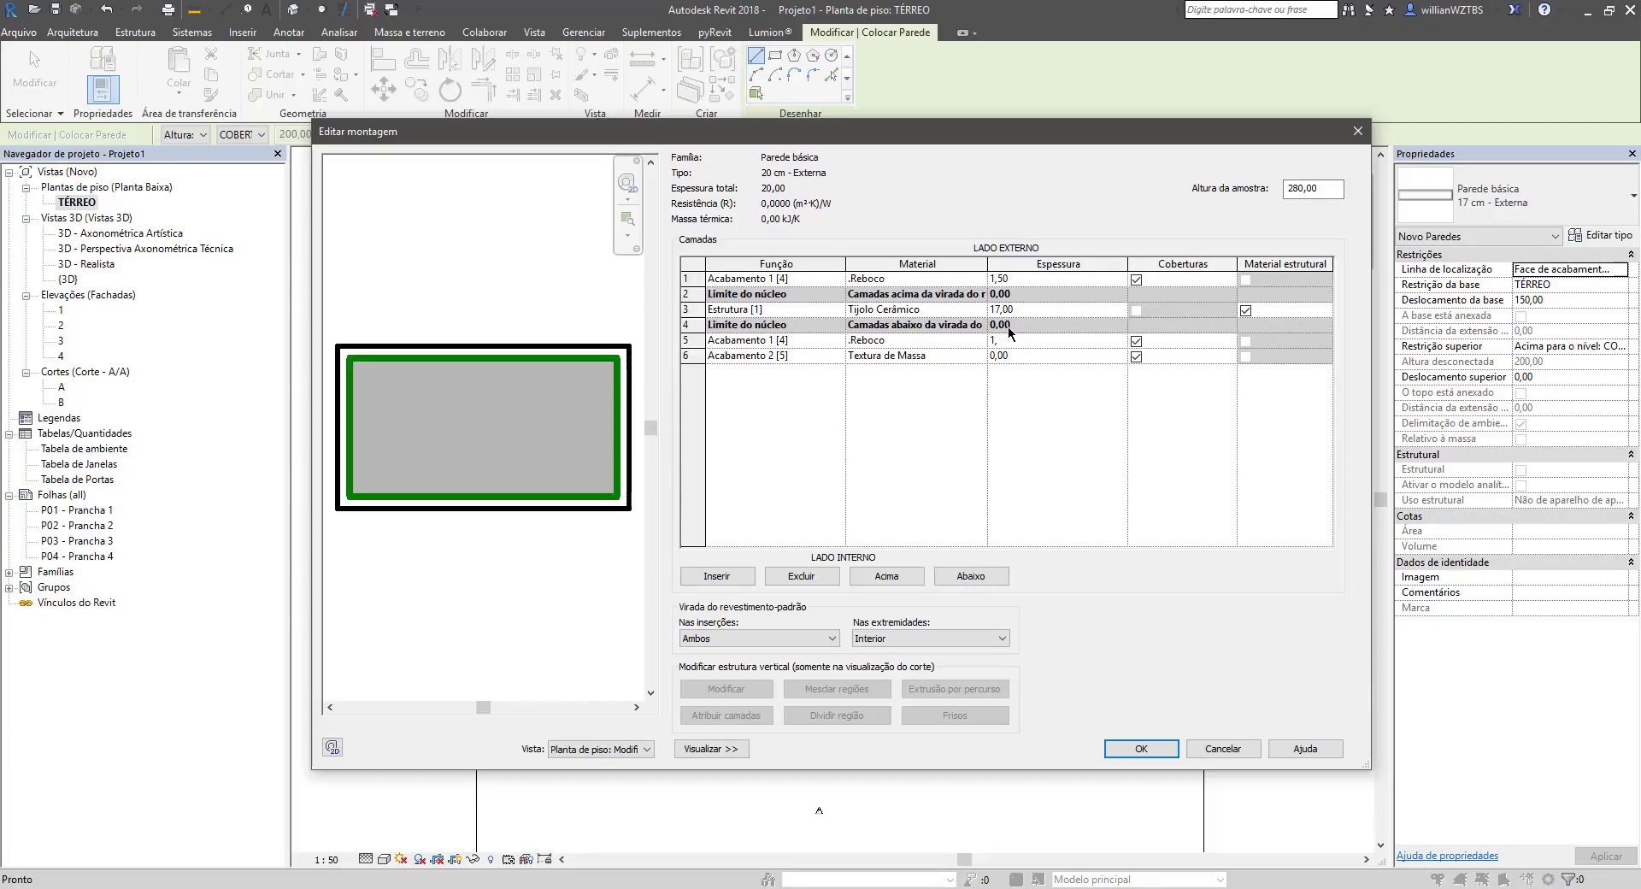
pyautogui.click(1018, 357)
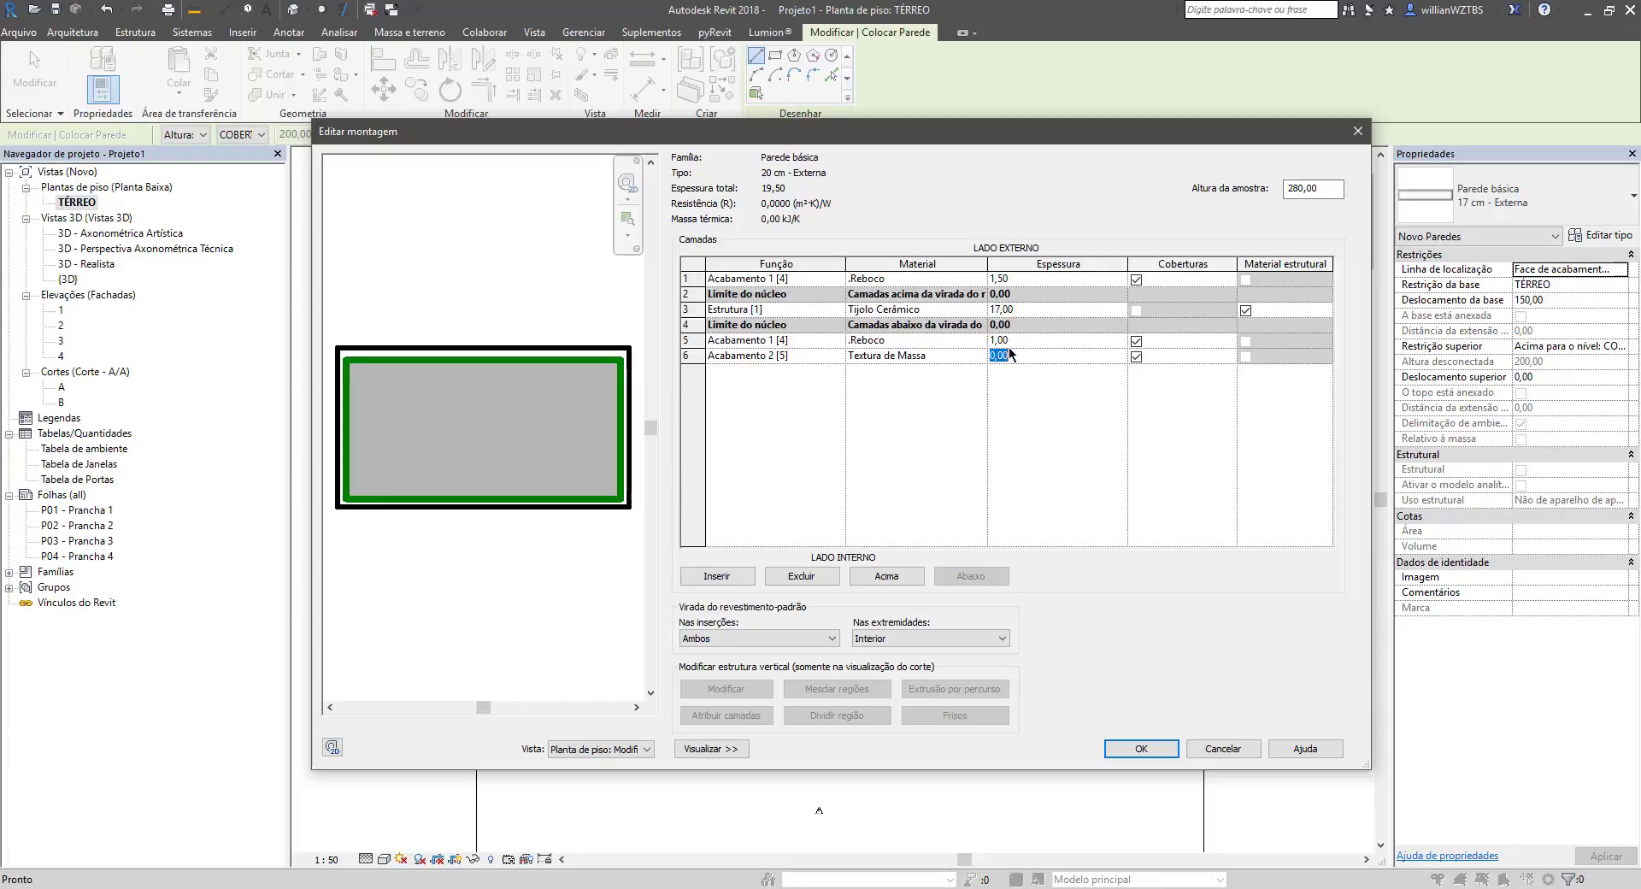
pyautogui.write('0,5')
pyautogui.click(915, 356)
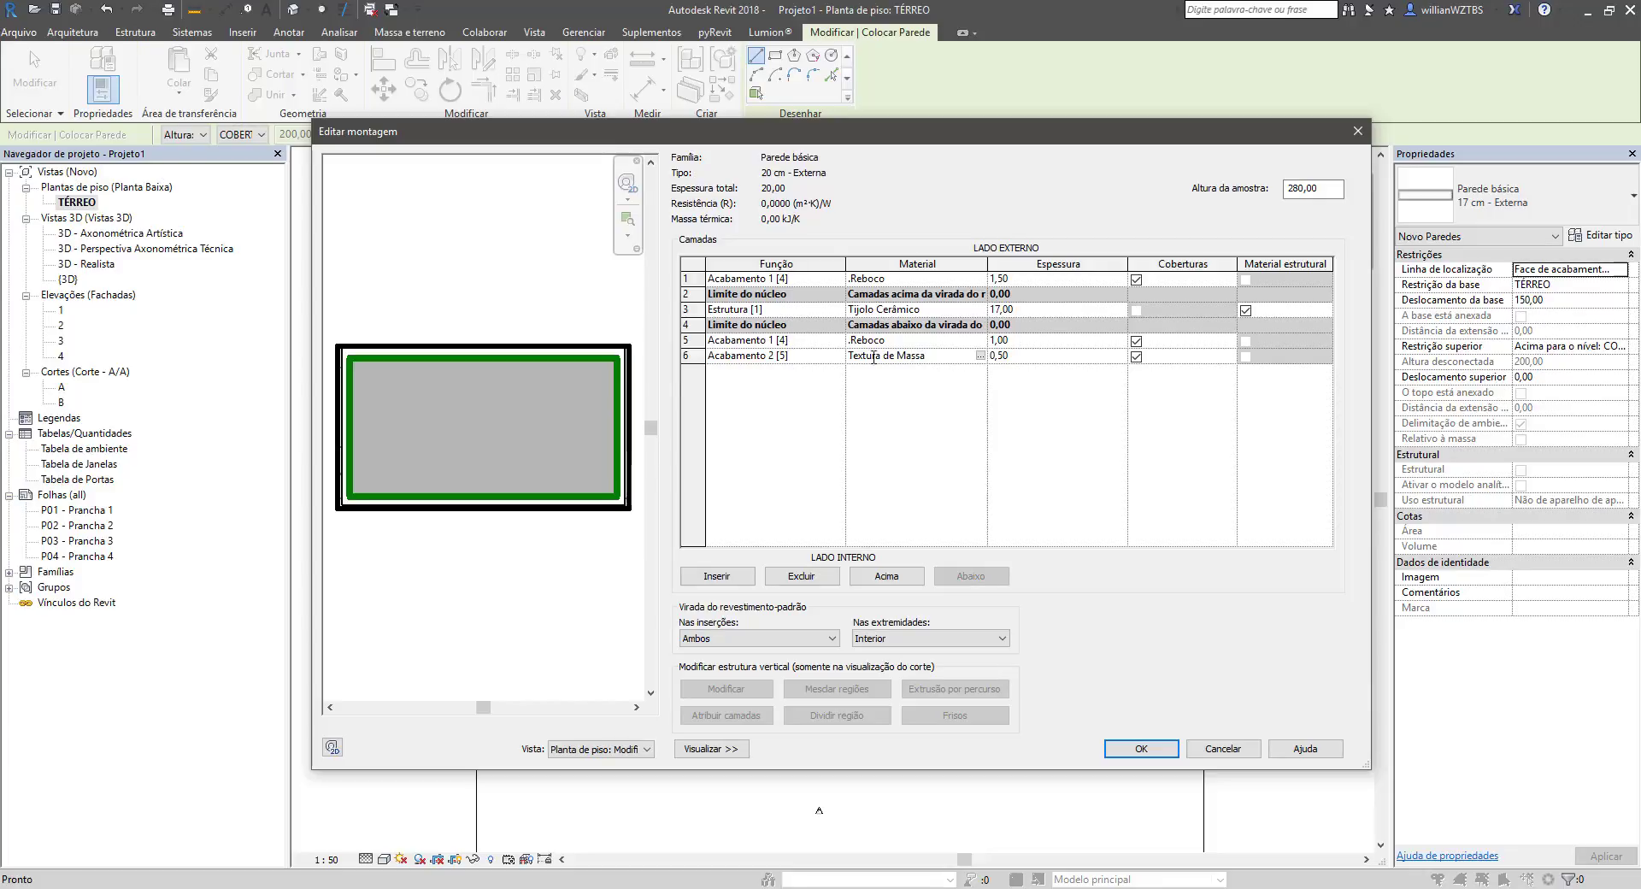
# Step: Insert a new layer outside the outer Reboco finish and set its function to Acabamento 2 [5]
pyautogui.click(891, 279)
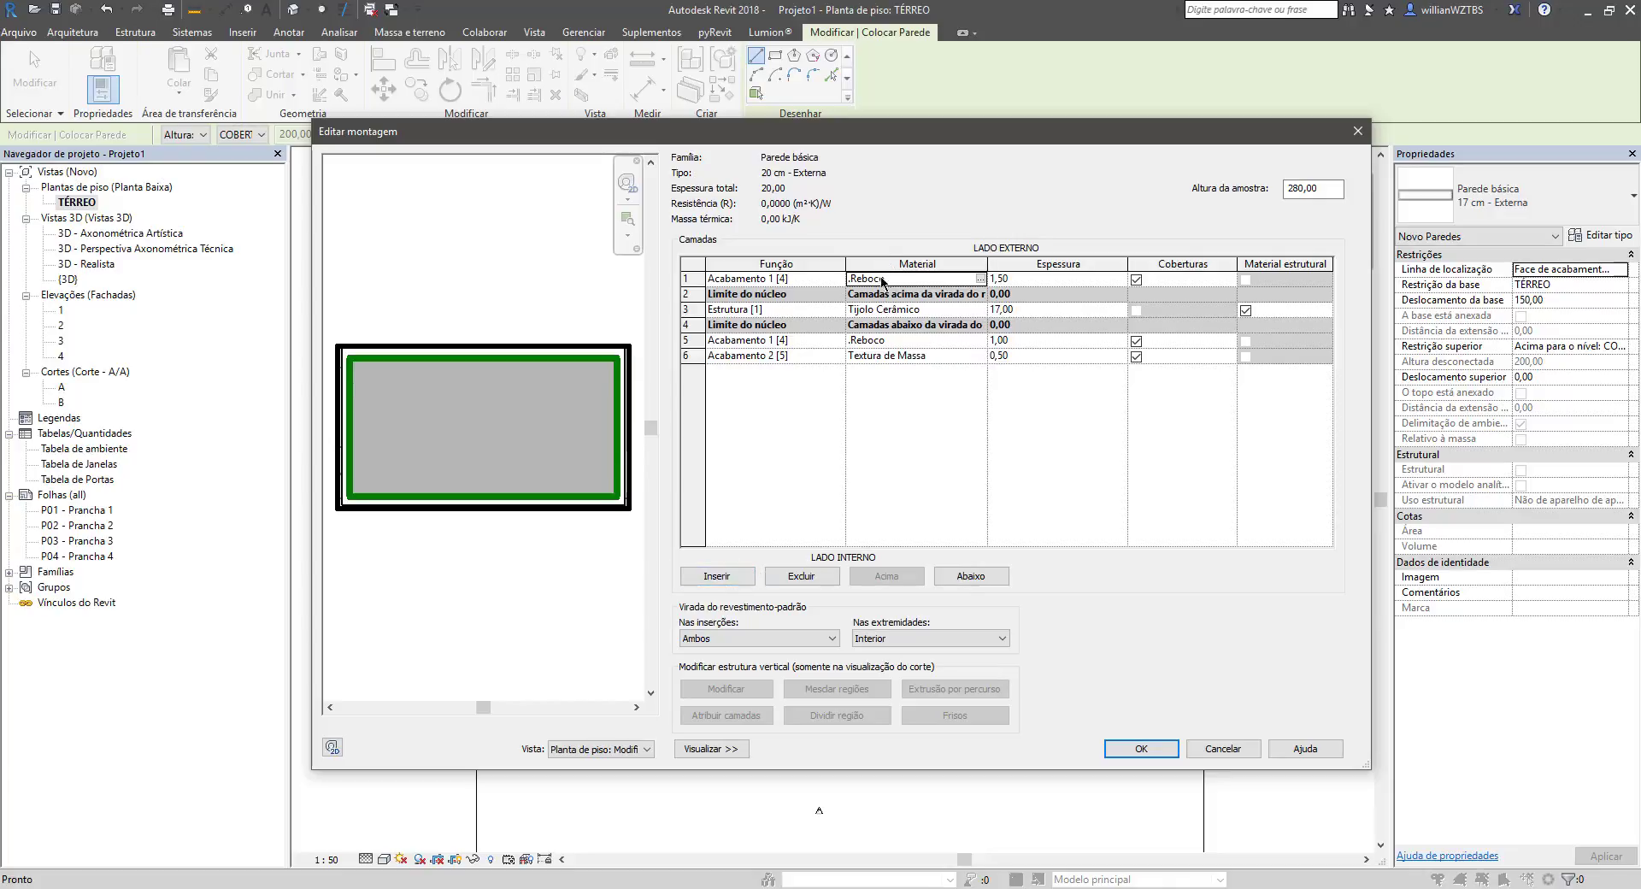
pyautogui.click(743, 278)
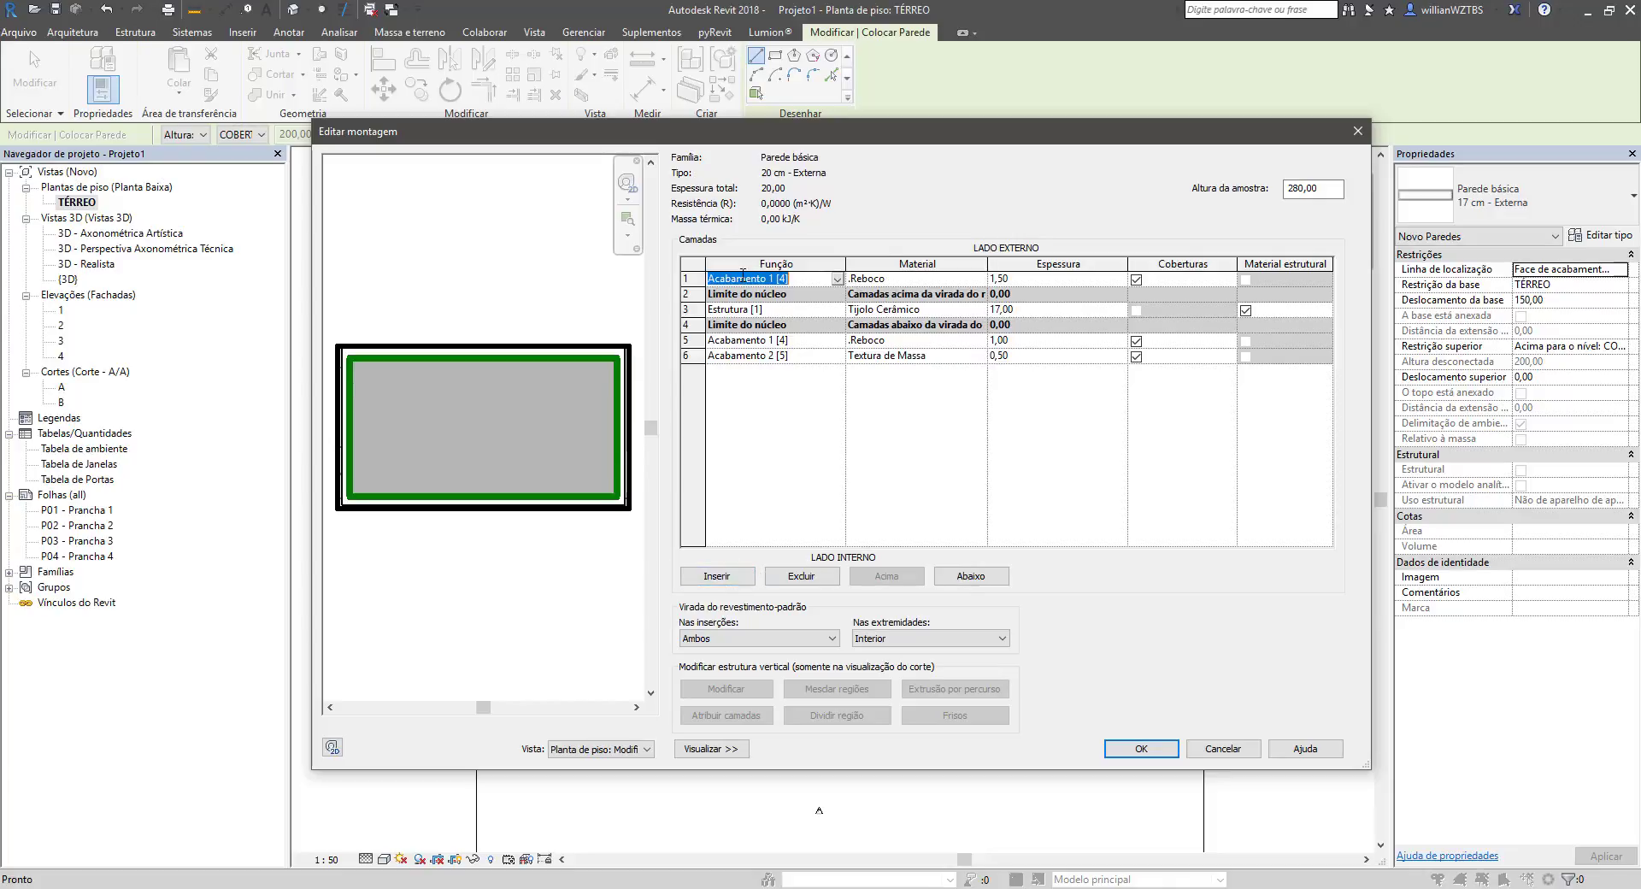
pyautogui.click(717, 577)
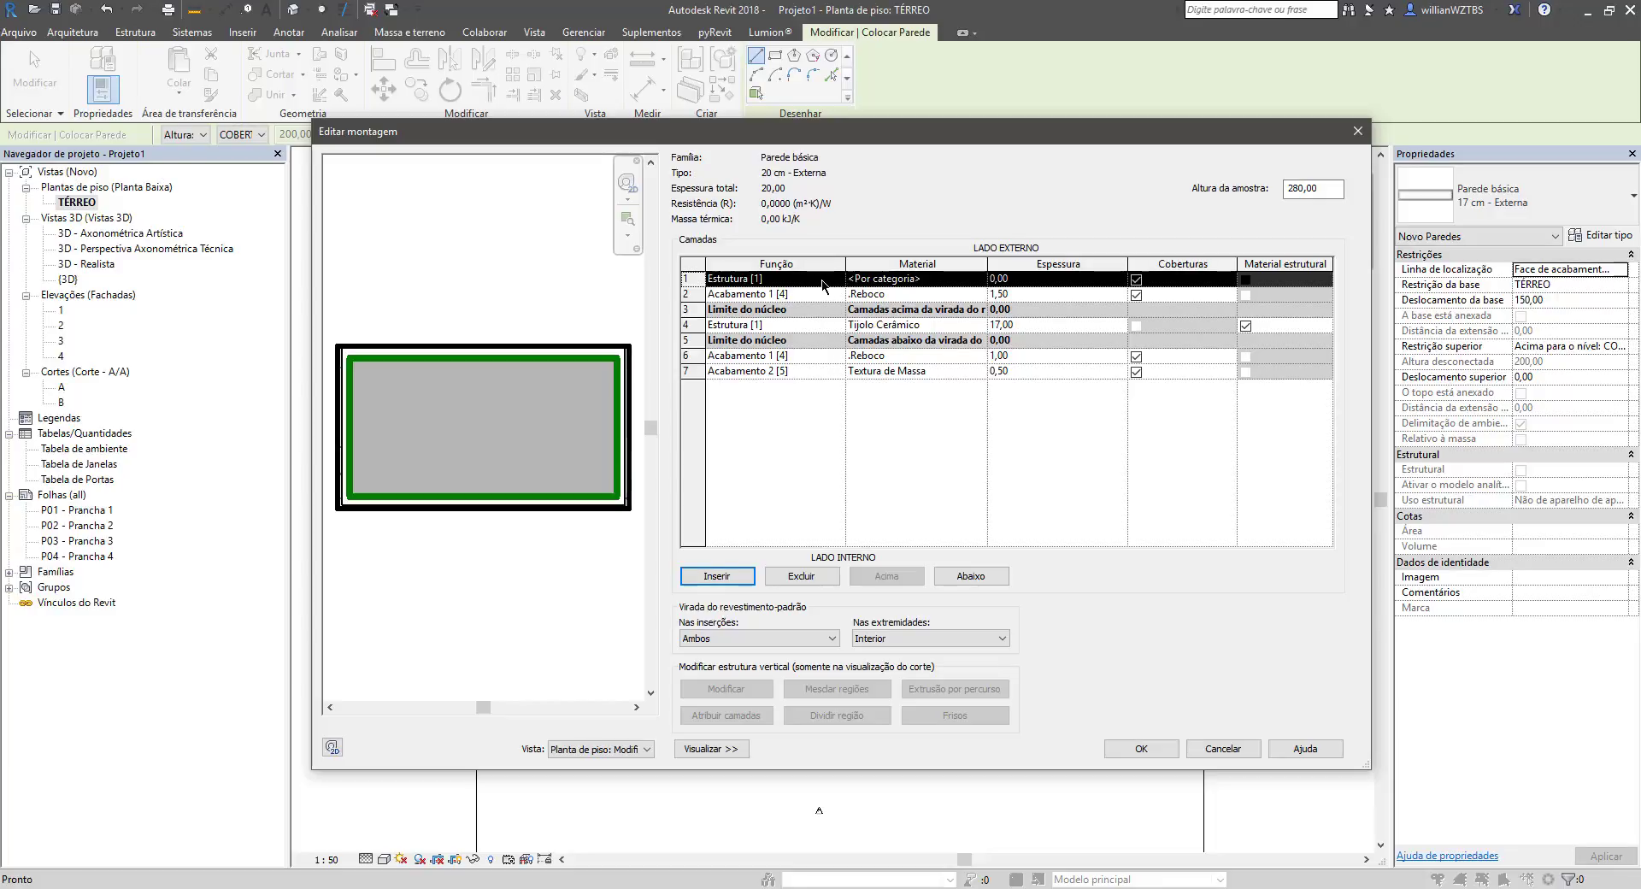
pyautogui.click(841, 280)
pyautogui.click(778, 347)
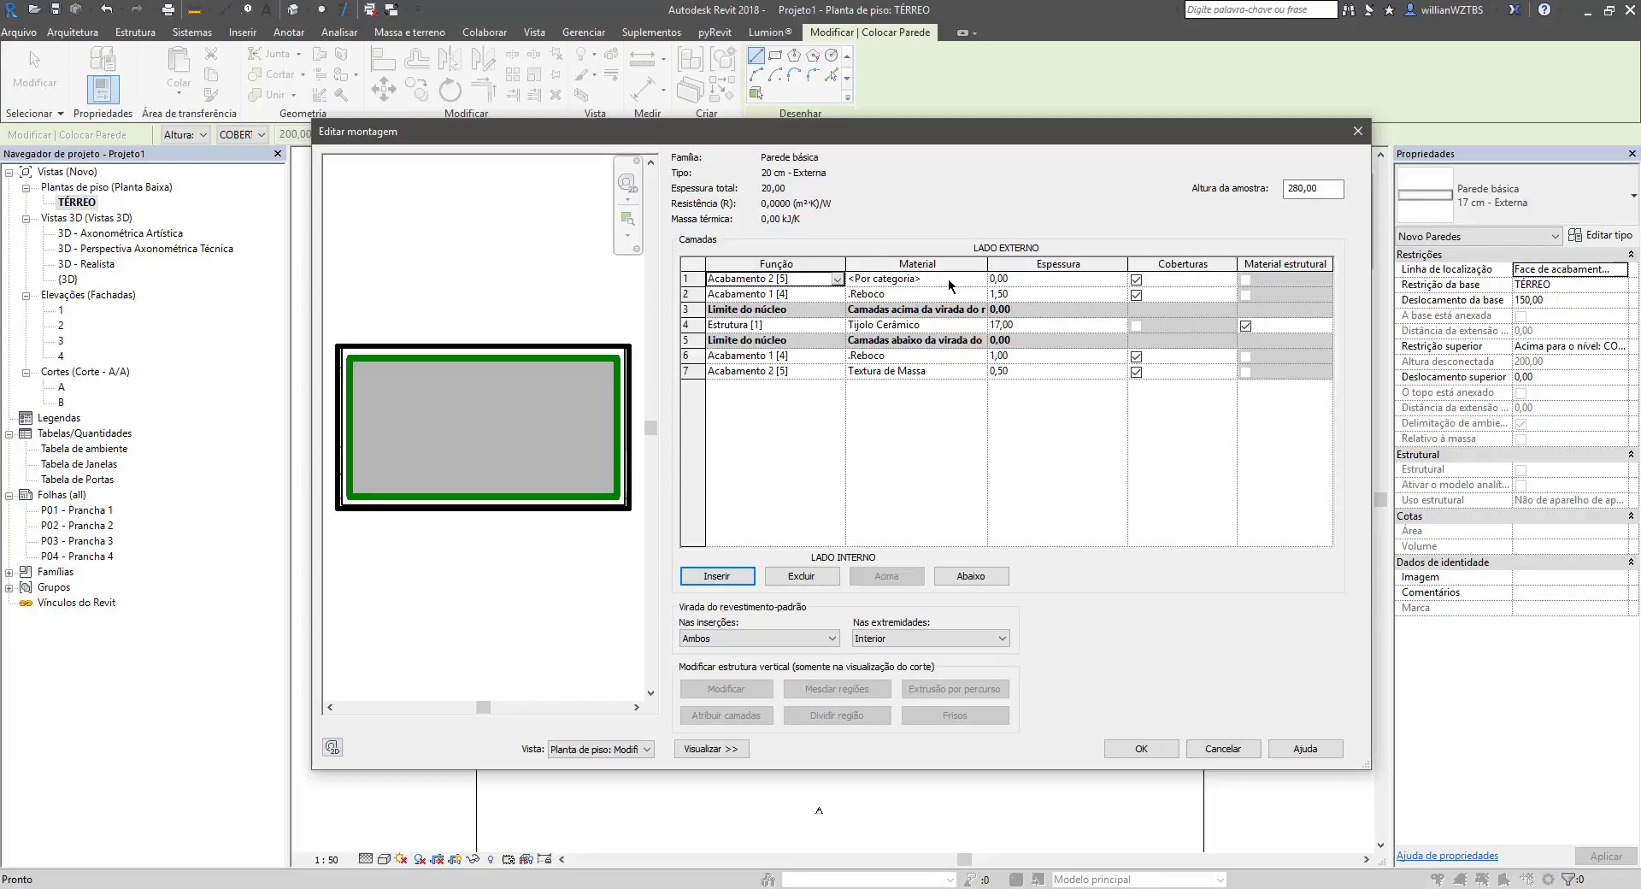
# Step: Copy the Textura de Massa material from the innermost layer to the new outermost Acabamento 2 [5] layer
pyautogui.click(950, 371)
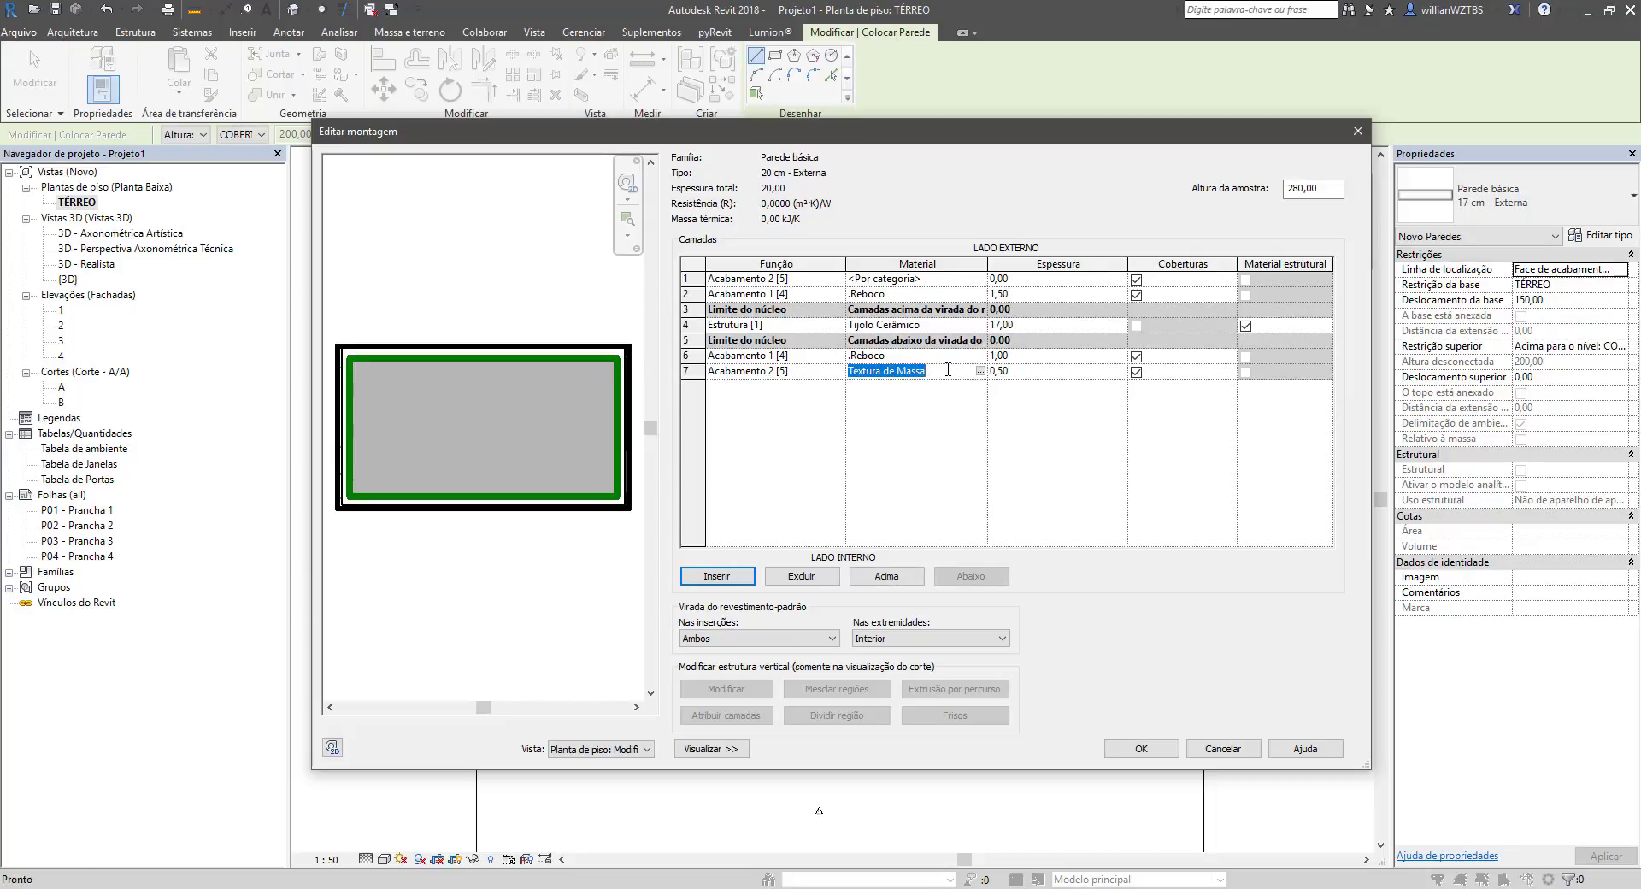
pyautogui.hotkey('ctrl', 'c')
pyautogui.click(937, 280)
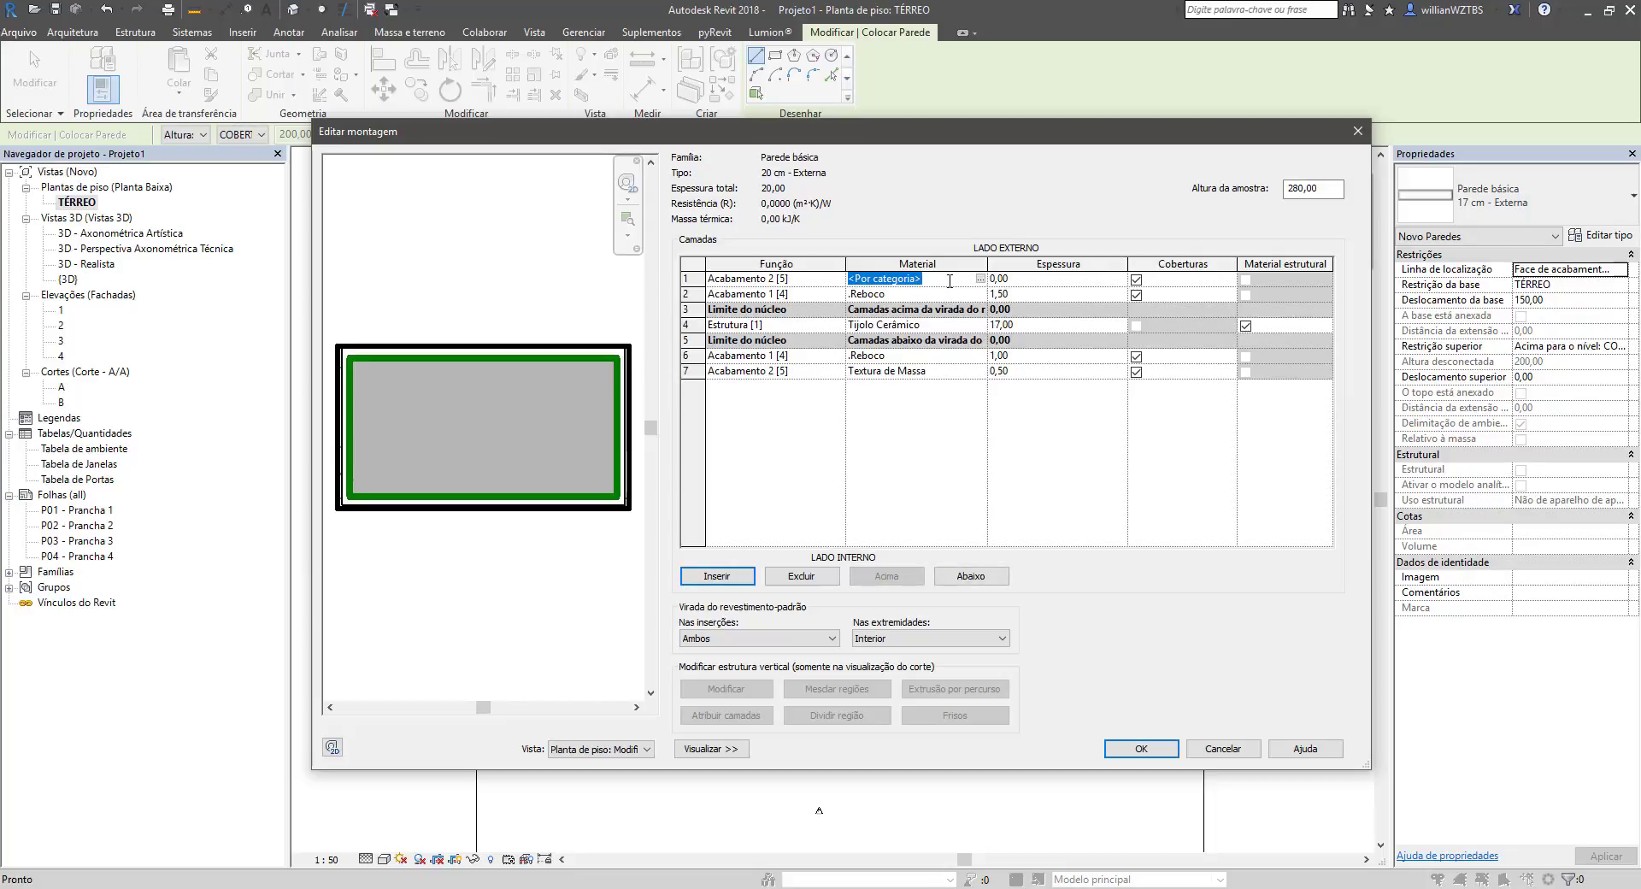
pyautogui.hotkey('ctrl', 'v')
# Step: Set the outer Textura de Massa layer to 0,5 cm and the outer Reboco layer to 1 cm, and accept the wall structure
pyautogui.click(1033, 278)
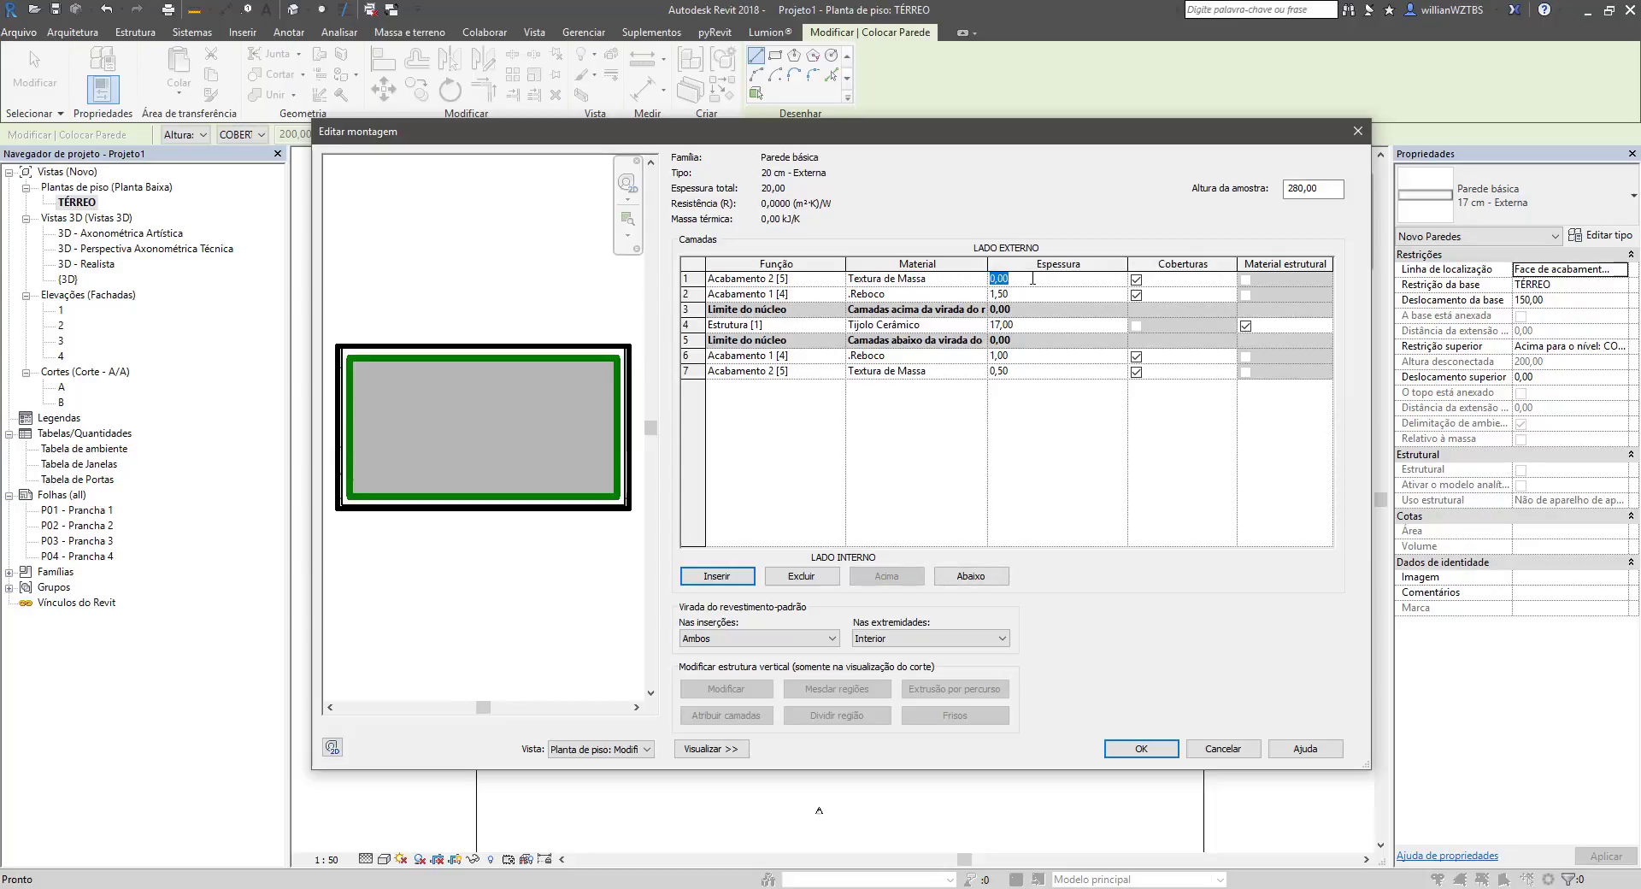
pyautogui.write('0,5')
pyautogui.click(1028, 293)
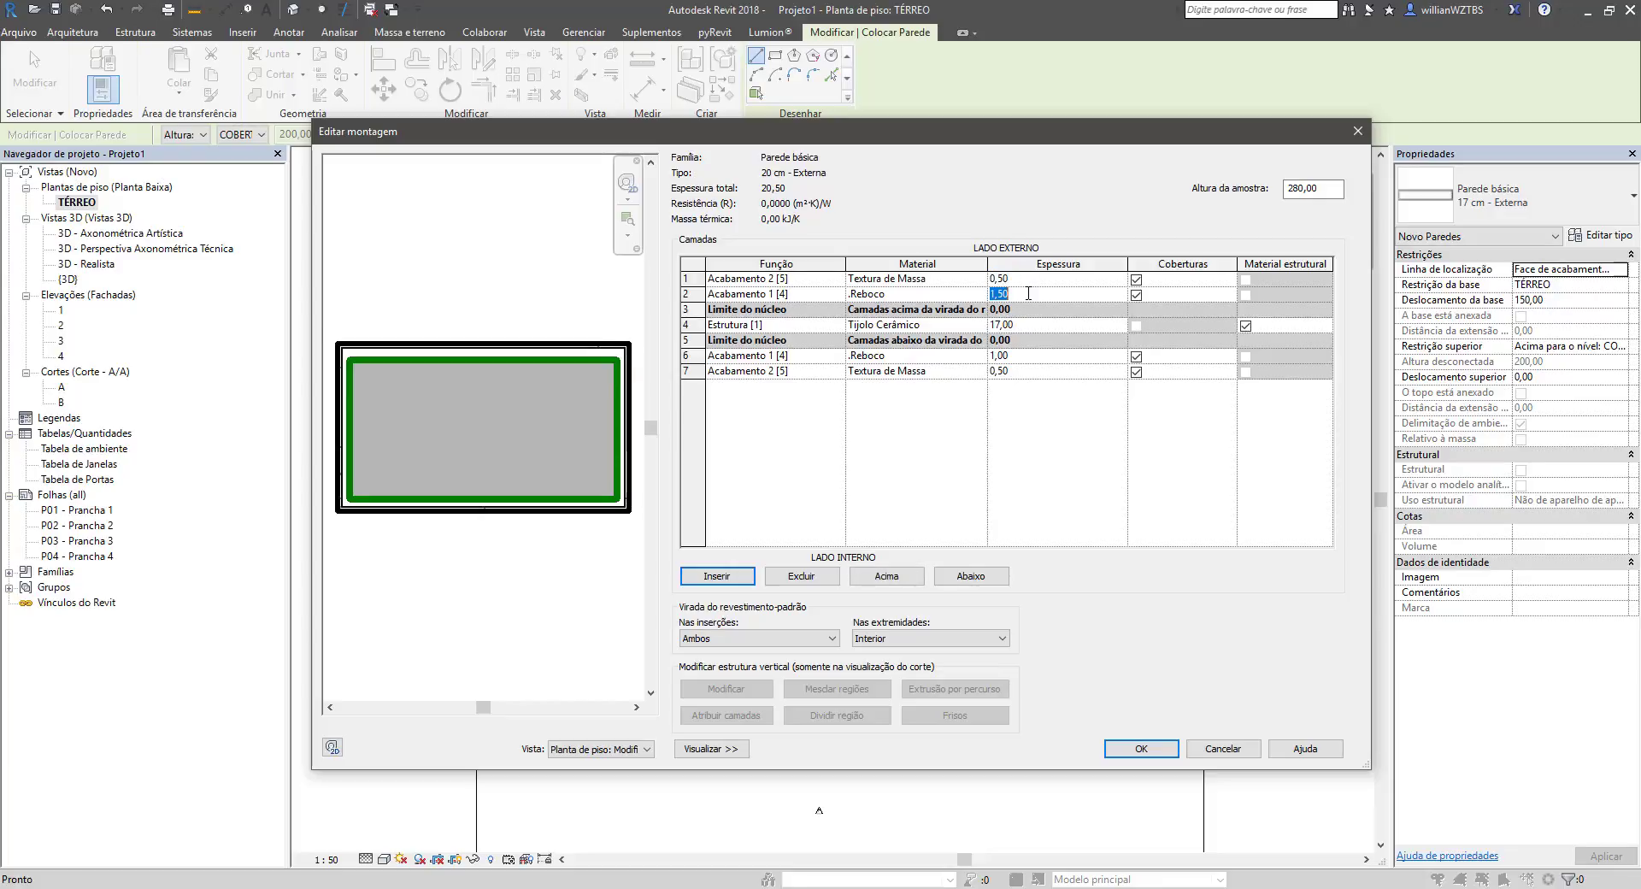
pyautogui.write('2')
pyautogui.press('BackSpace')
pyautogui.write('1')
pyautogui.click(1037, 359)
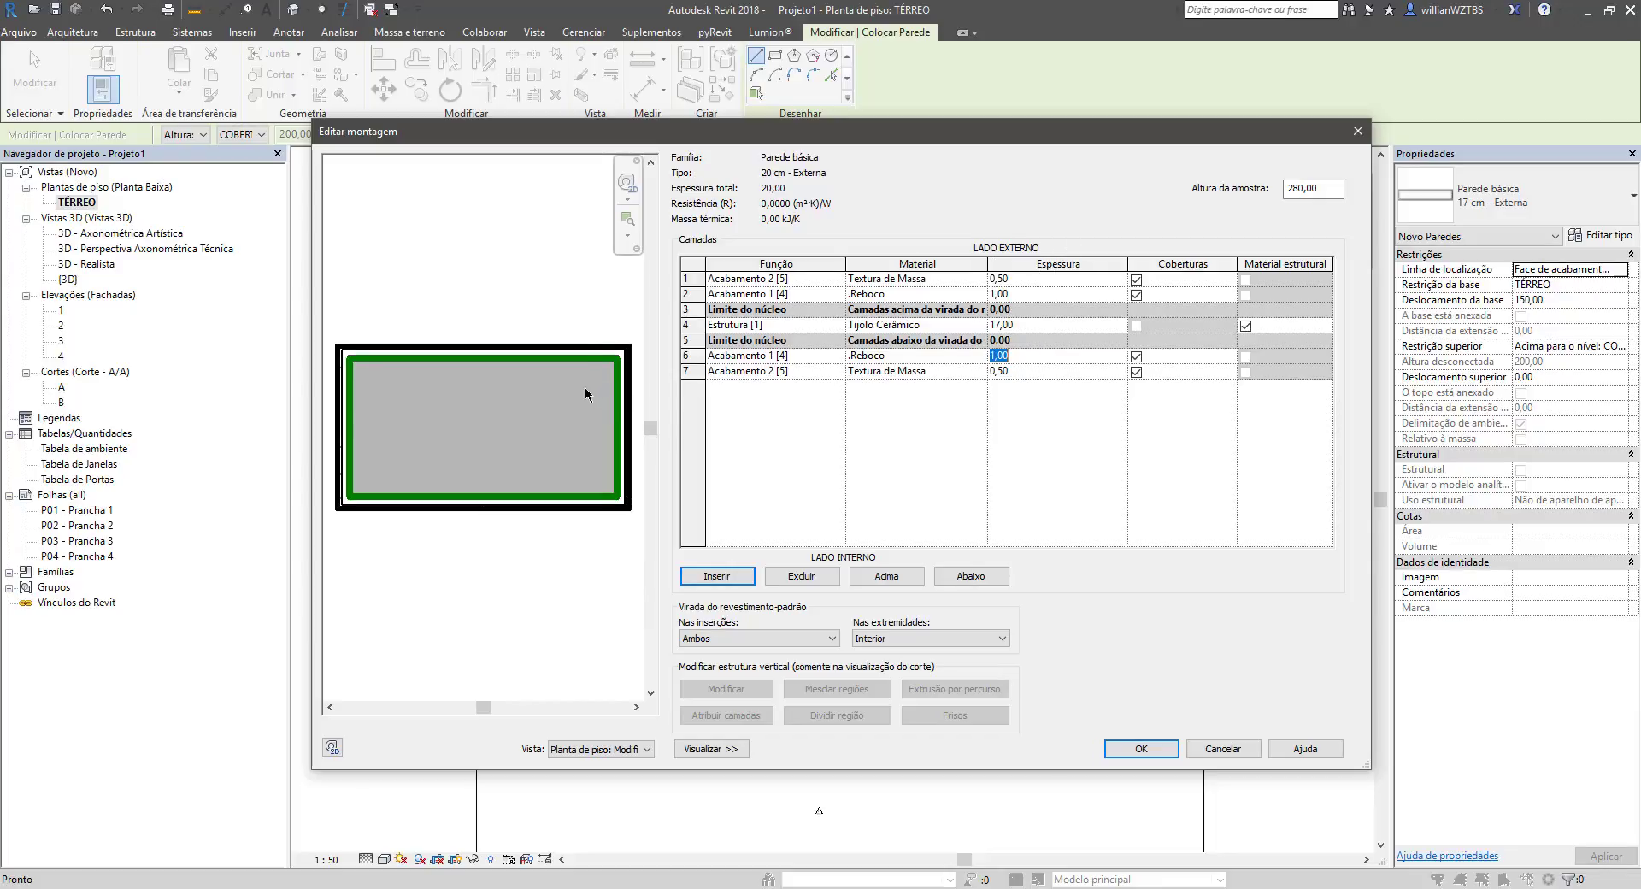
pyautogui.click(1150, 749)
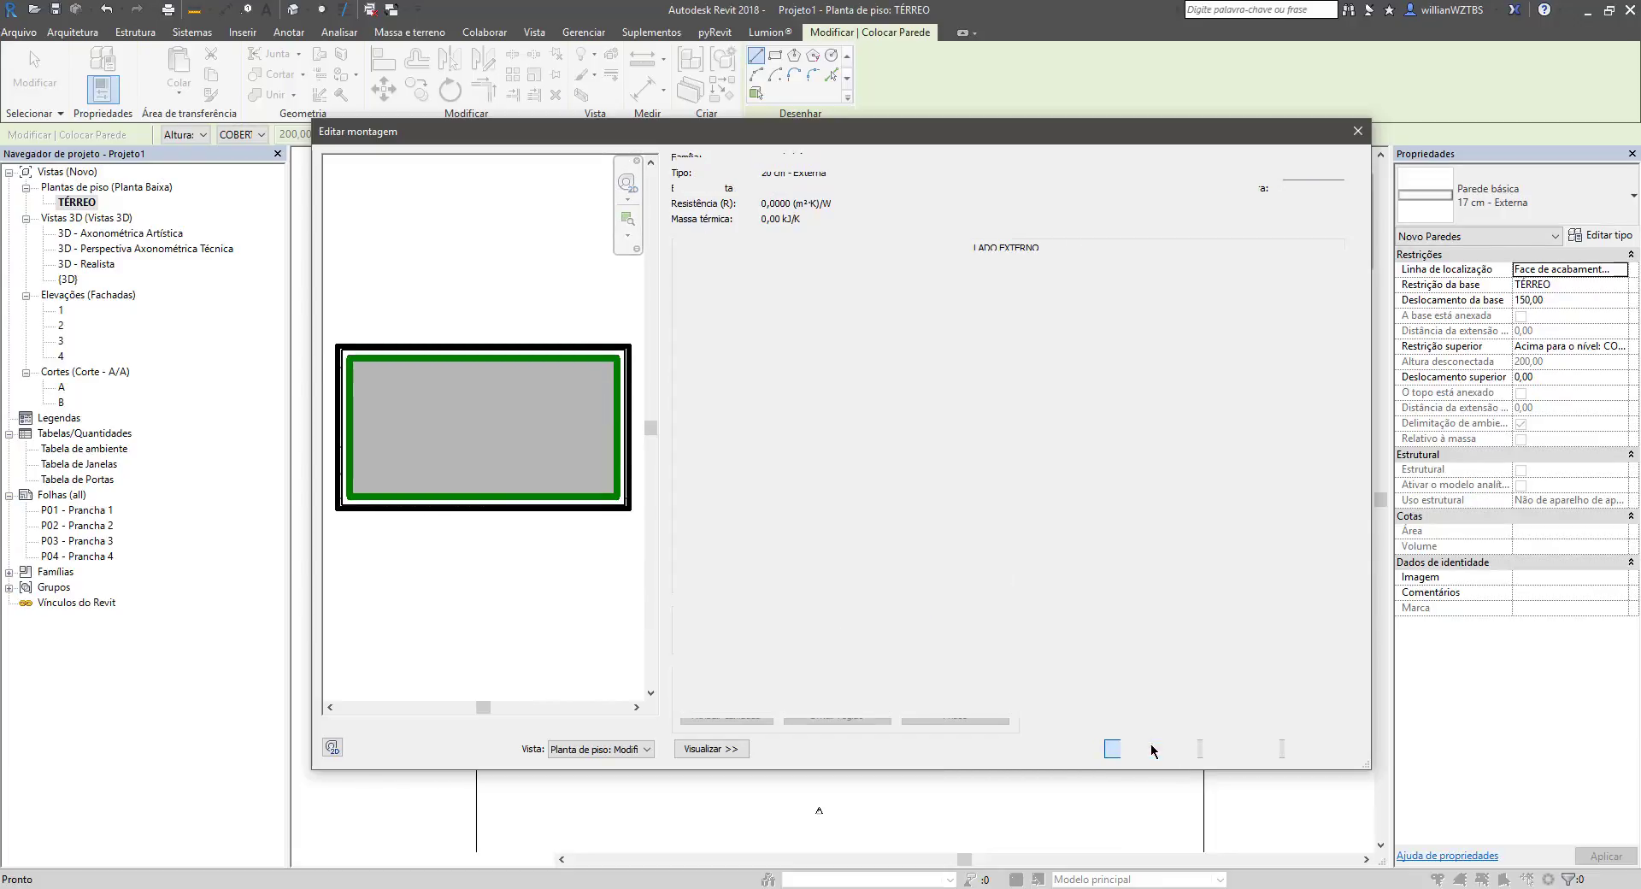
# Step: Replace the wall type's description with "Parede de alvenaria 20 cm" and accept the type properties
pyautogui.click(1031, 666)
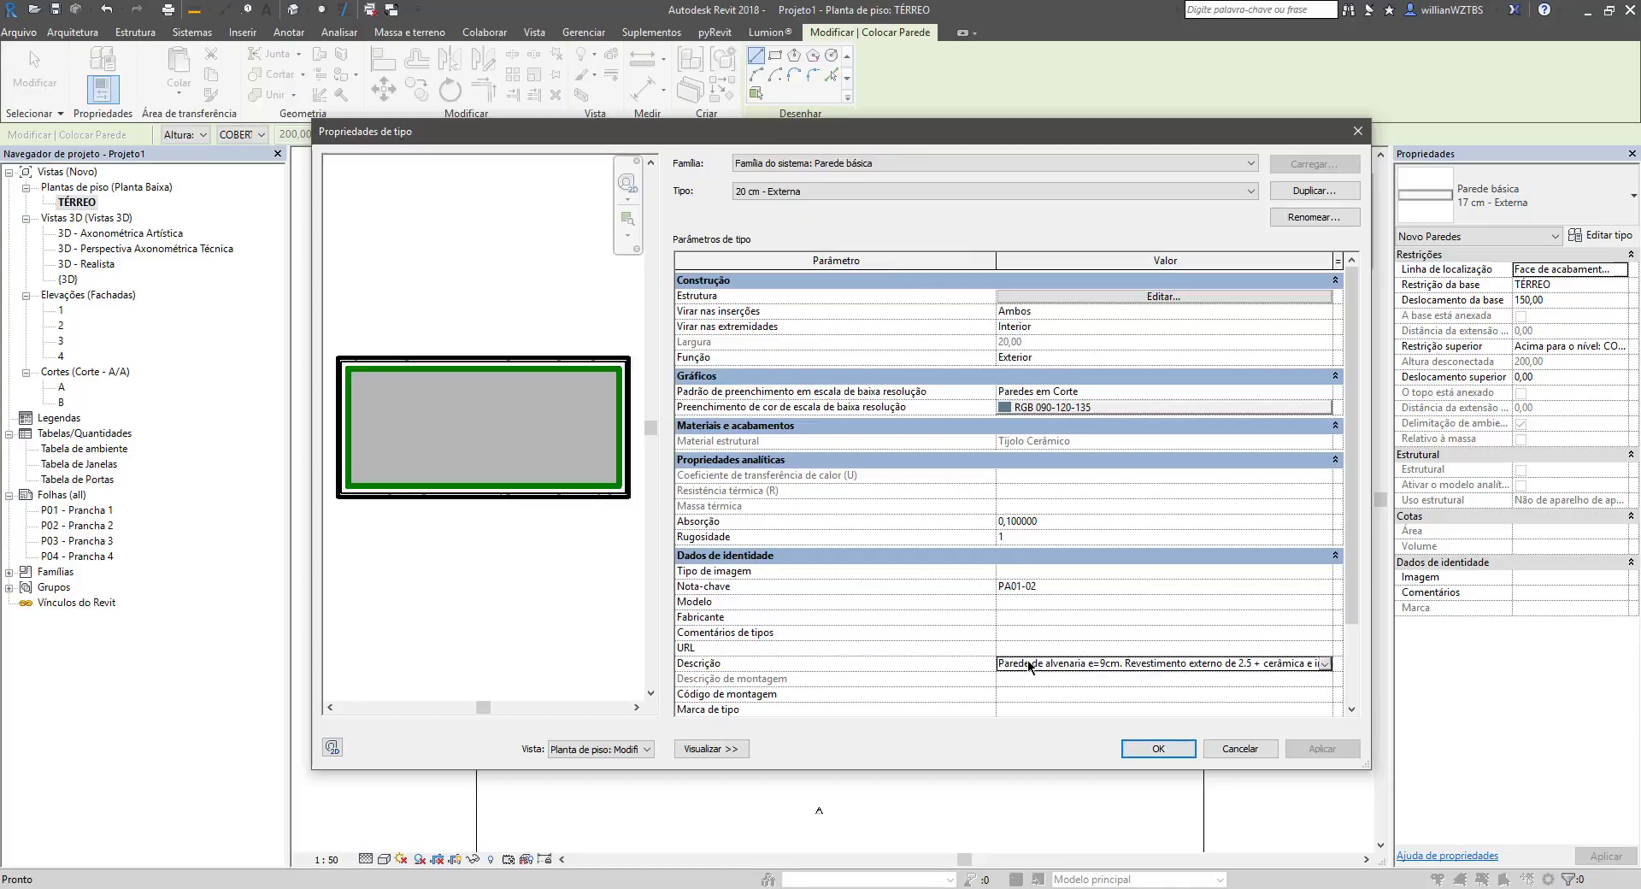
pyautogui.moveTo(1015, 664); pyautogui.dragTo(1351, 657)
pyautogui.press('BackSpace')
pyautogui.press('BackSpace')
pyautogui.press('BackSpace')
pyautogui.press('BackSpace')
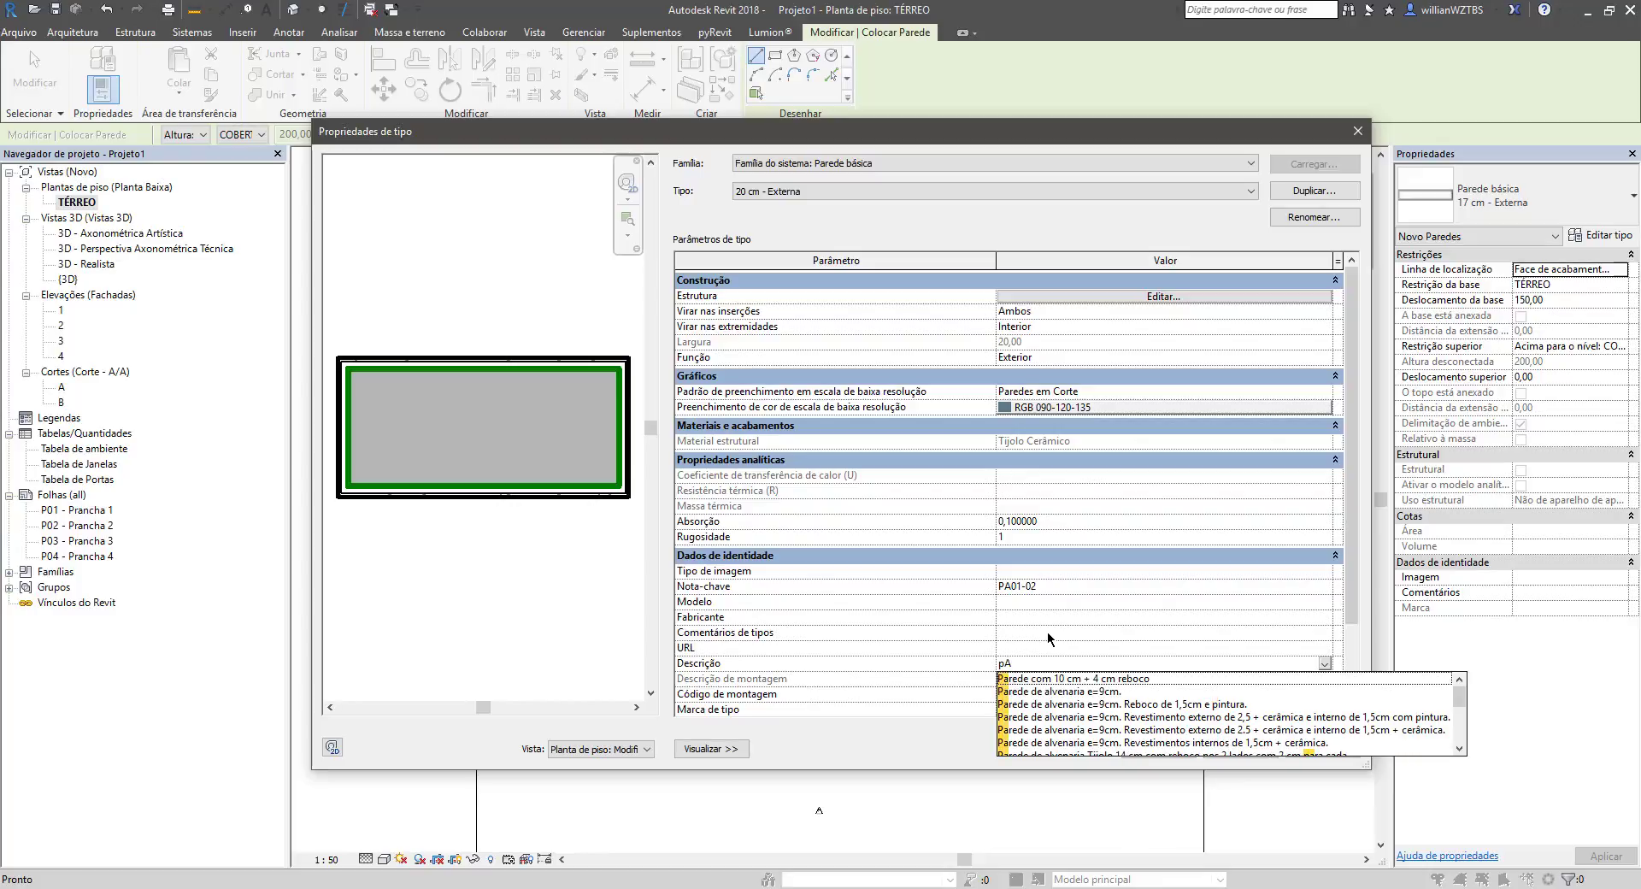
pyautogui.write('Parede')
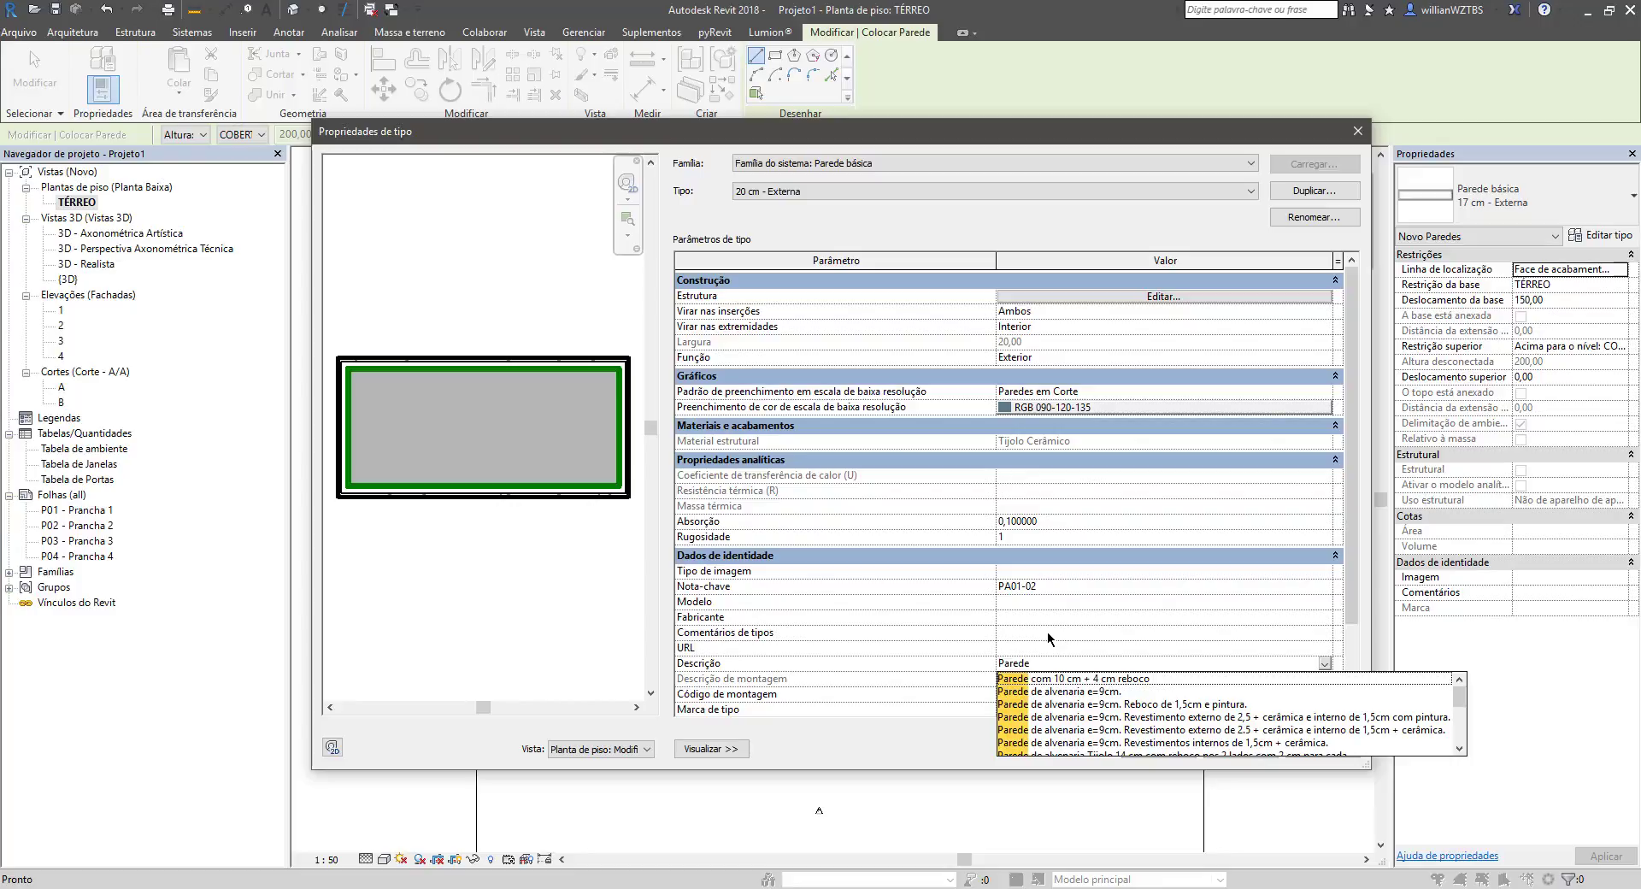
pyautogui.write(' de alvenaria e=9cm')
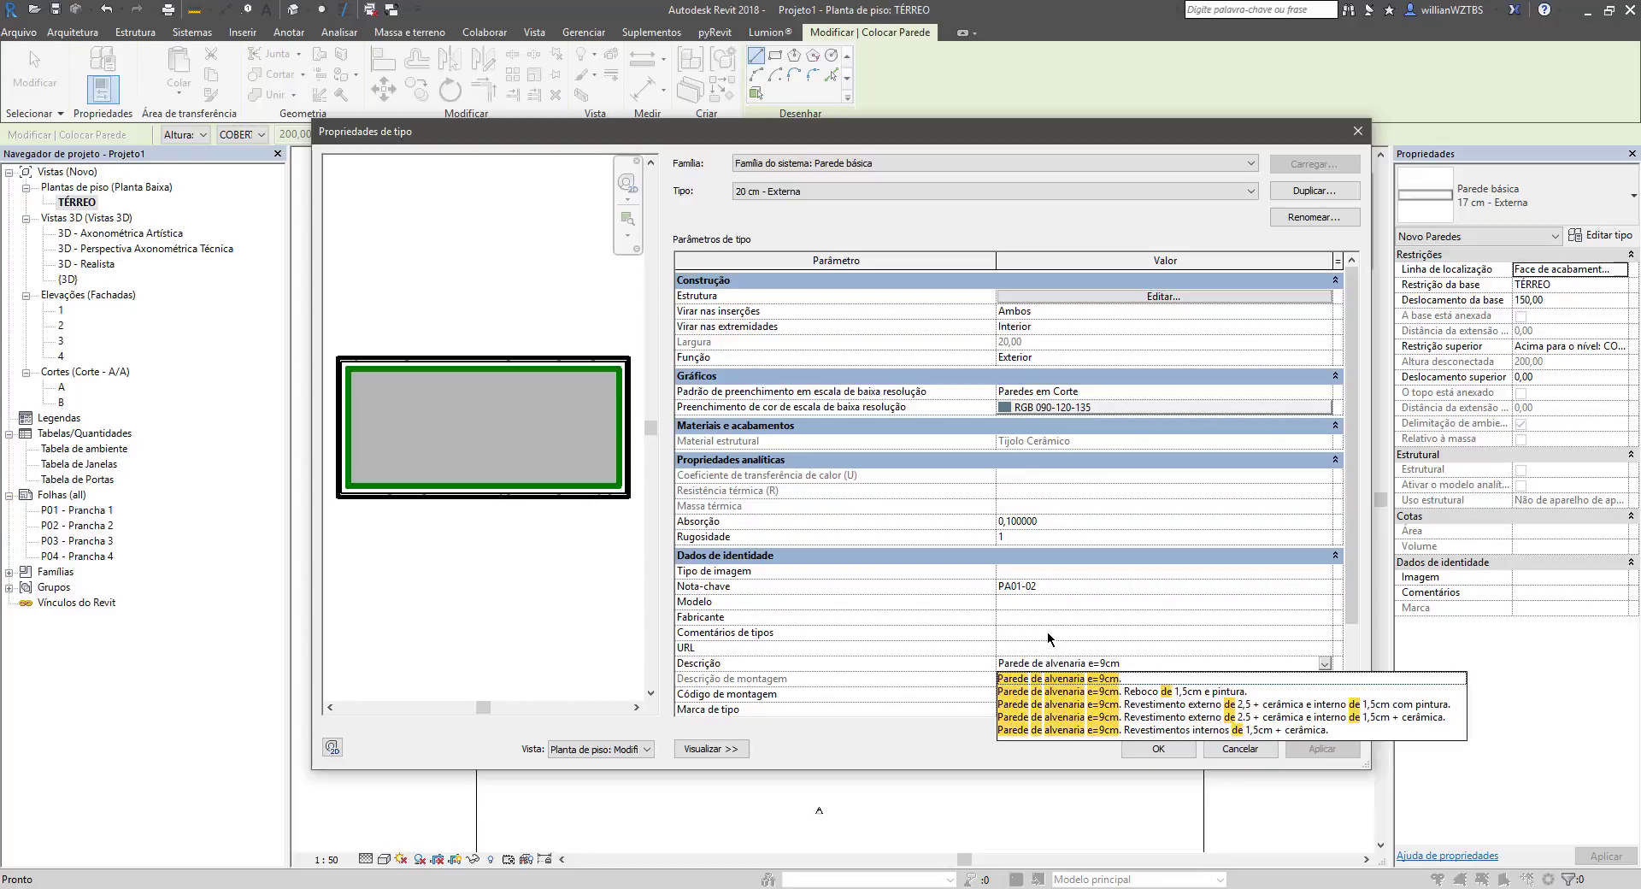
pyautogui.press('BackSpace')
pyautogui.press('BackSpace')
pyautogui.press('BackSpace')
pyautogui.press('BackSpace')
pyautogui.press('BackSpace')
pyautogui.write('20')
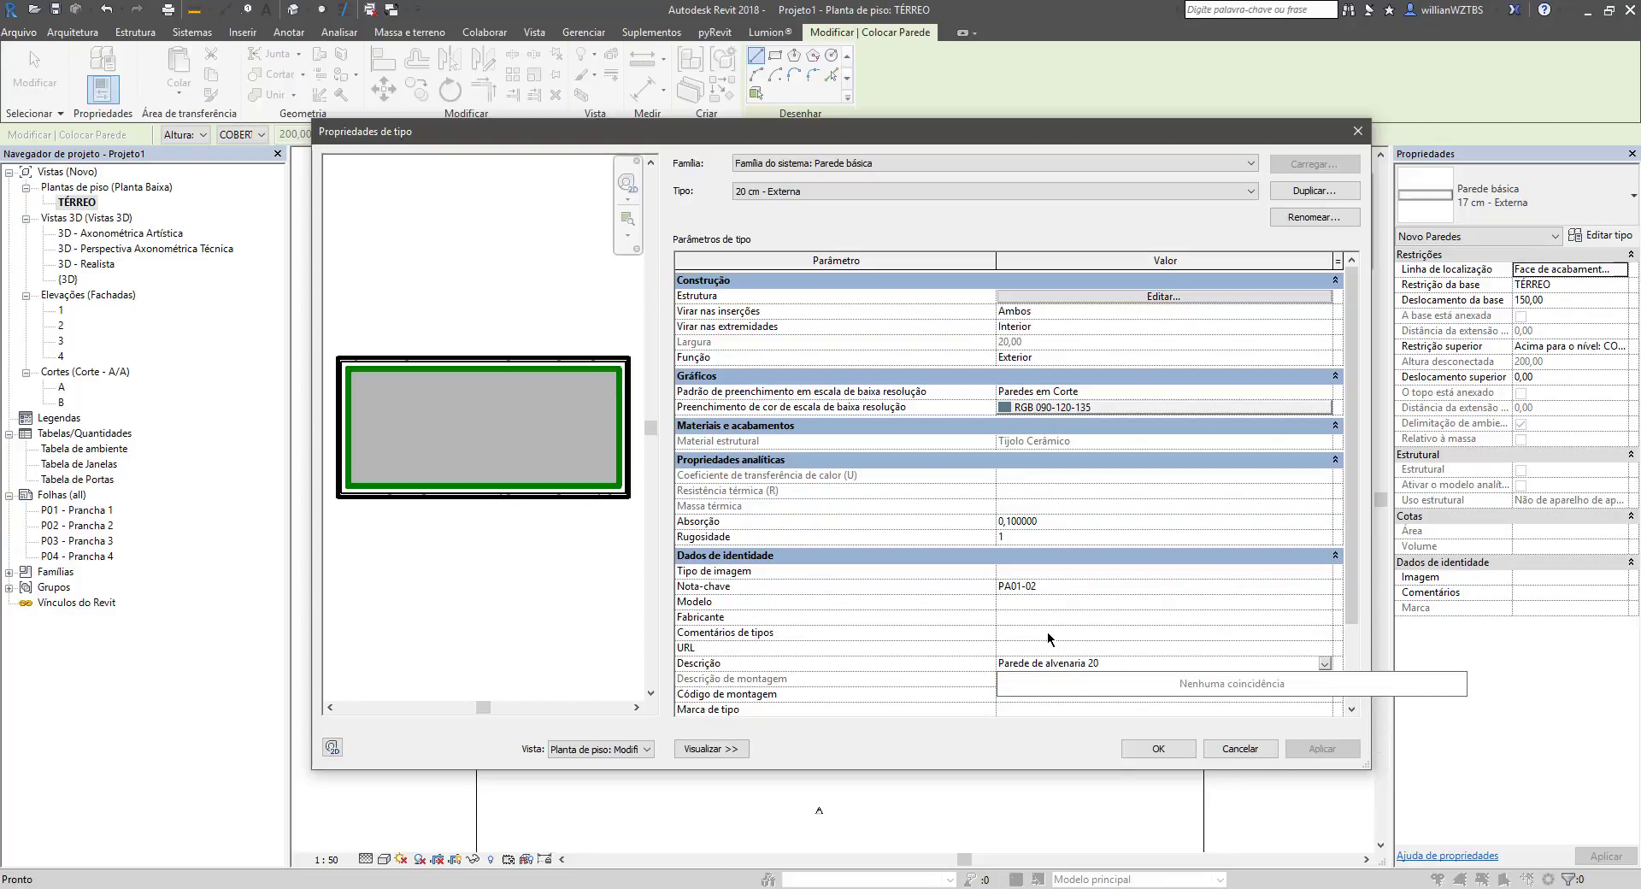
pyautogui.write(' cm')
pyautogui.click(1122, 470)
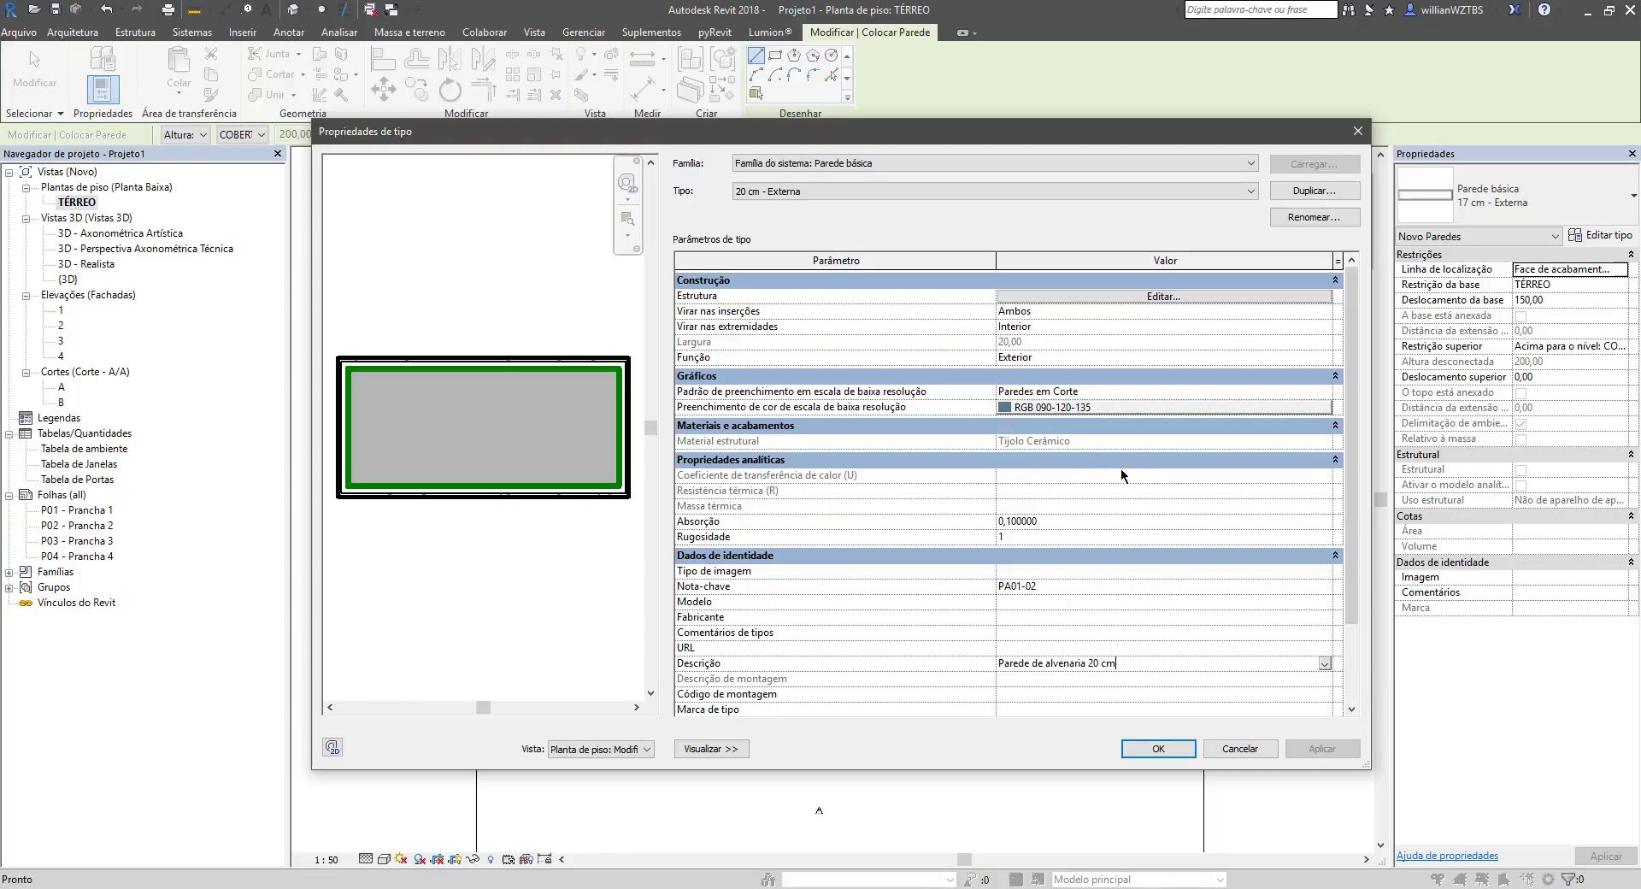
pyautogui.click(1158, 748)
# Step: Draw a horizontal 20 cm - Externa wall about 160 cm long just above the section line, and end the wall command
pyautogui.scroll(4, 839, 501)
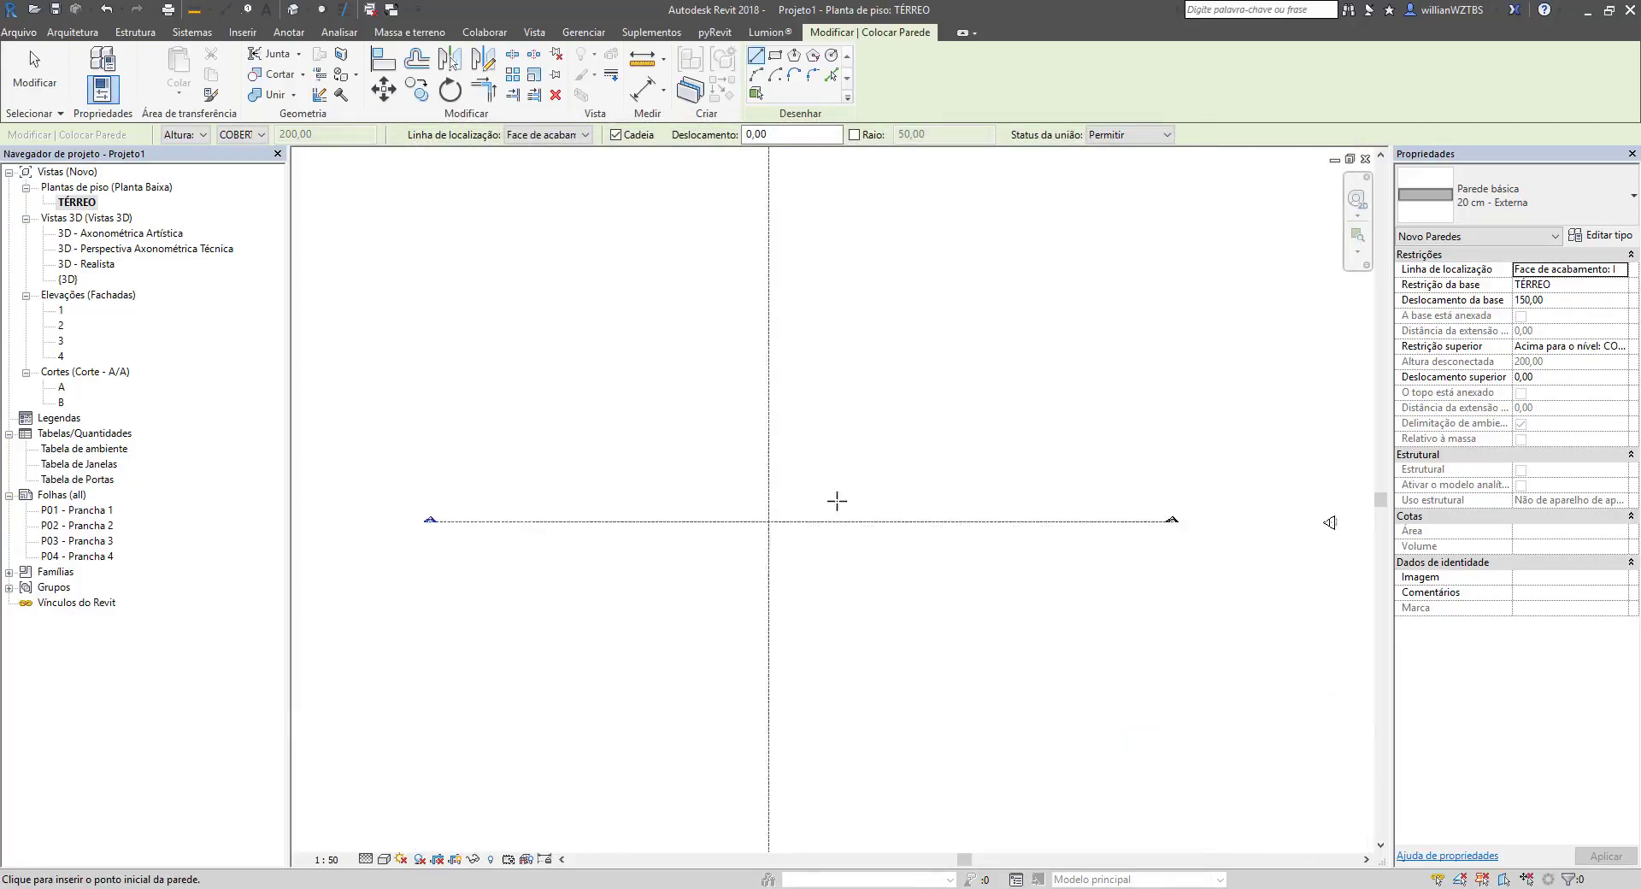
pyautogui.scroll(4, 781, 515)
pyautogui.click(717, 526)
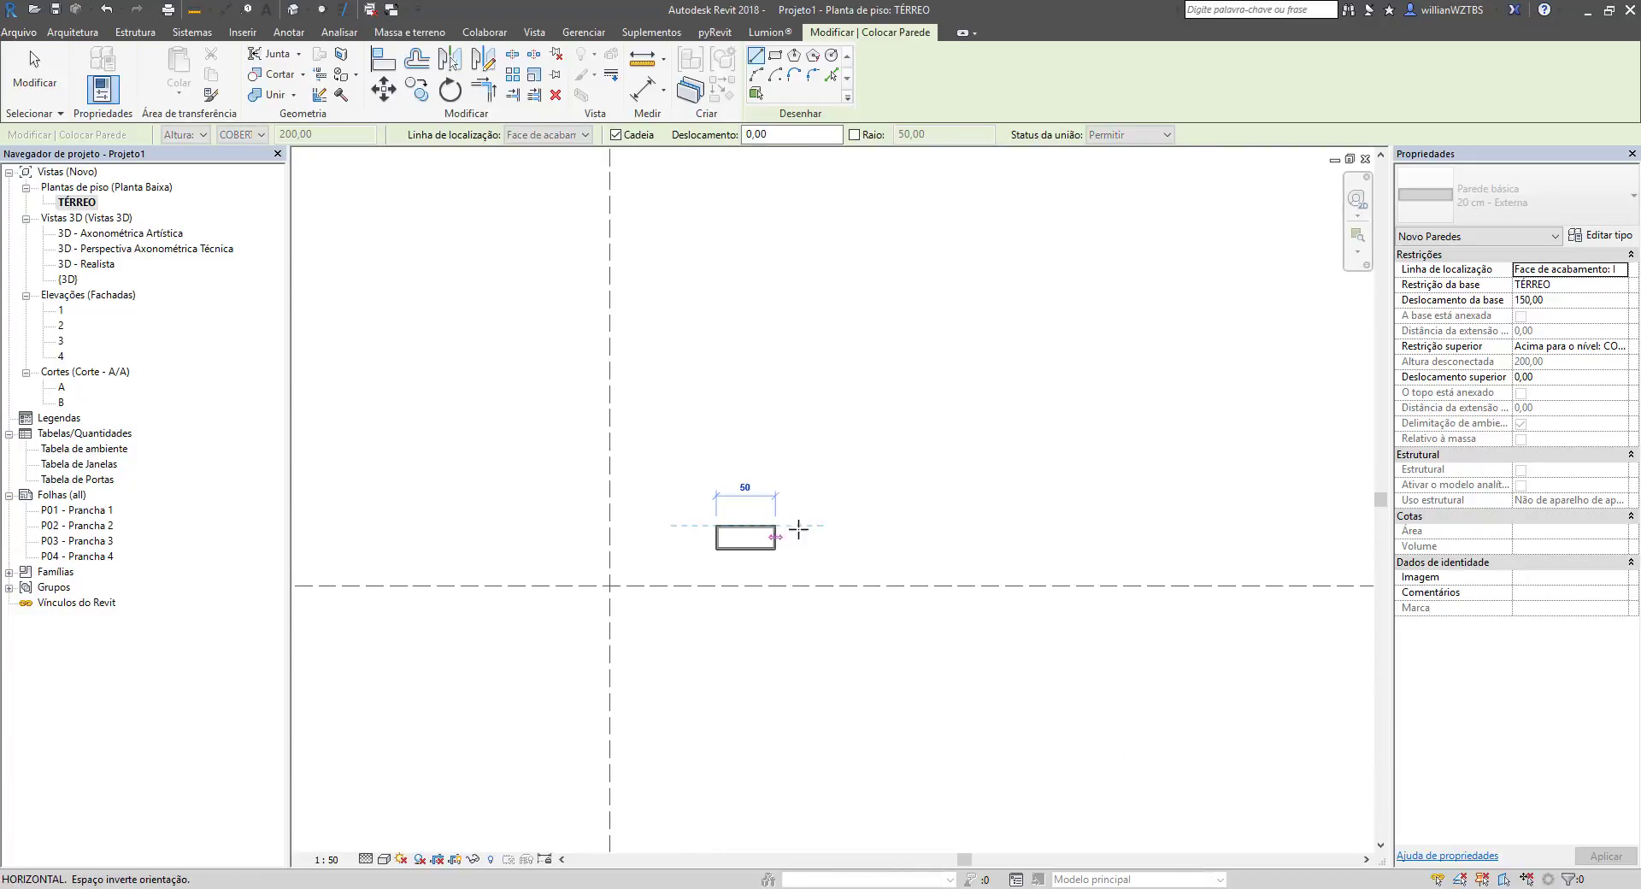
pyautogui.click(907, 531)
pyautogui.scroll(2, 748, 529)
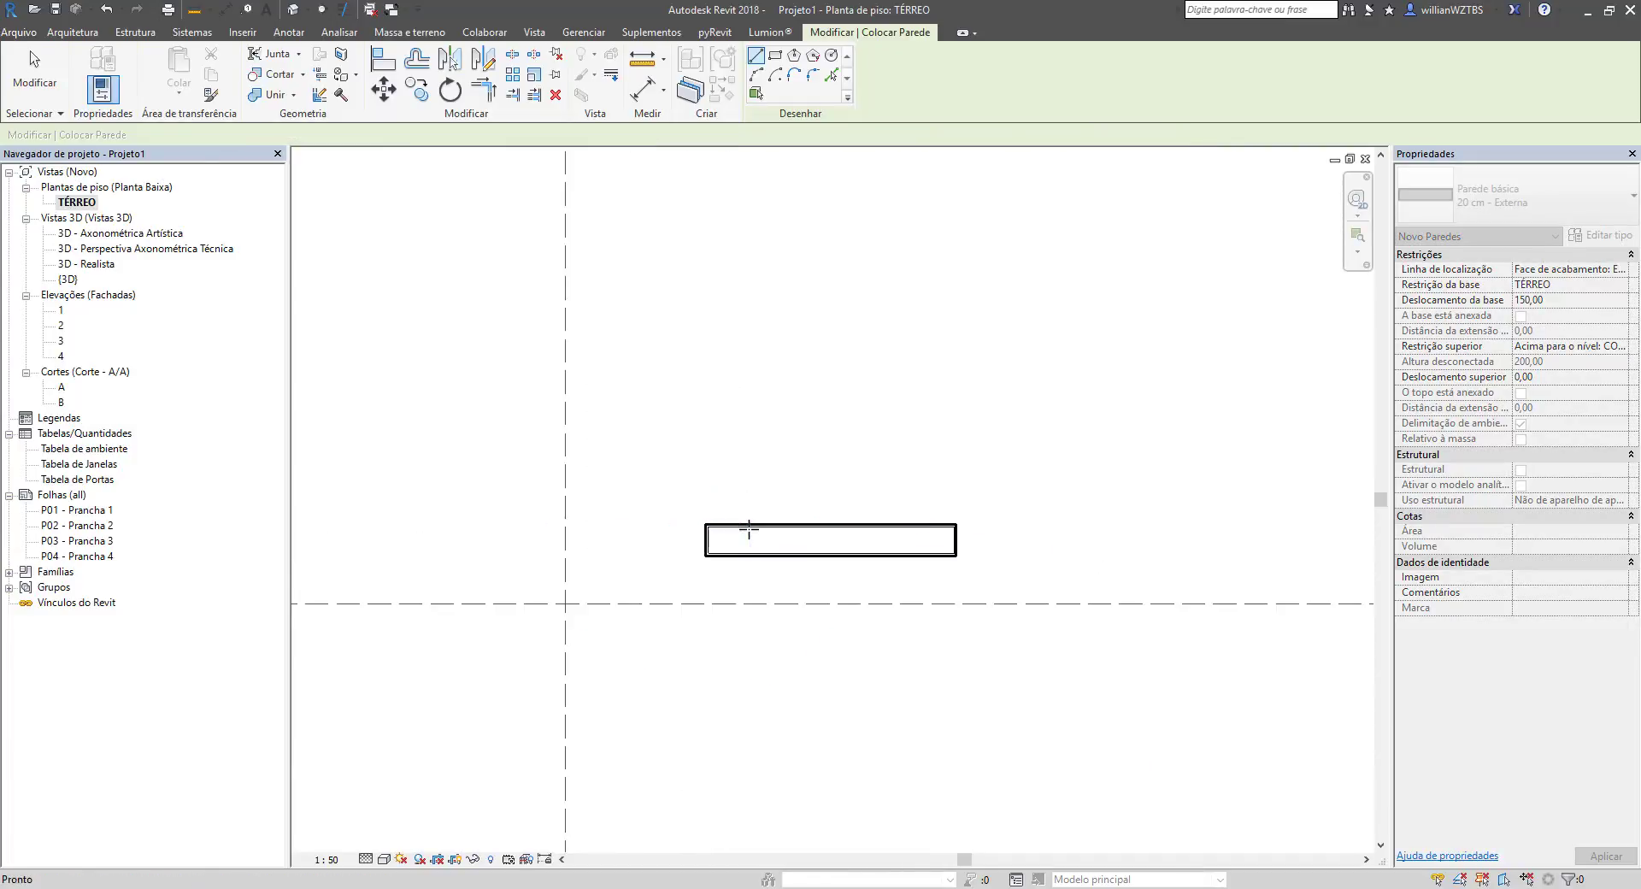
pyautogui.scroll(5, 740, 527)
pyautogui.press('Escape')
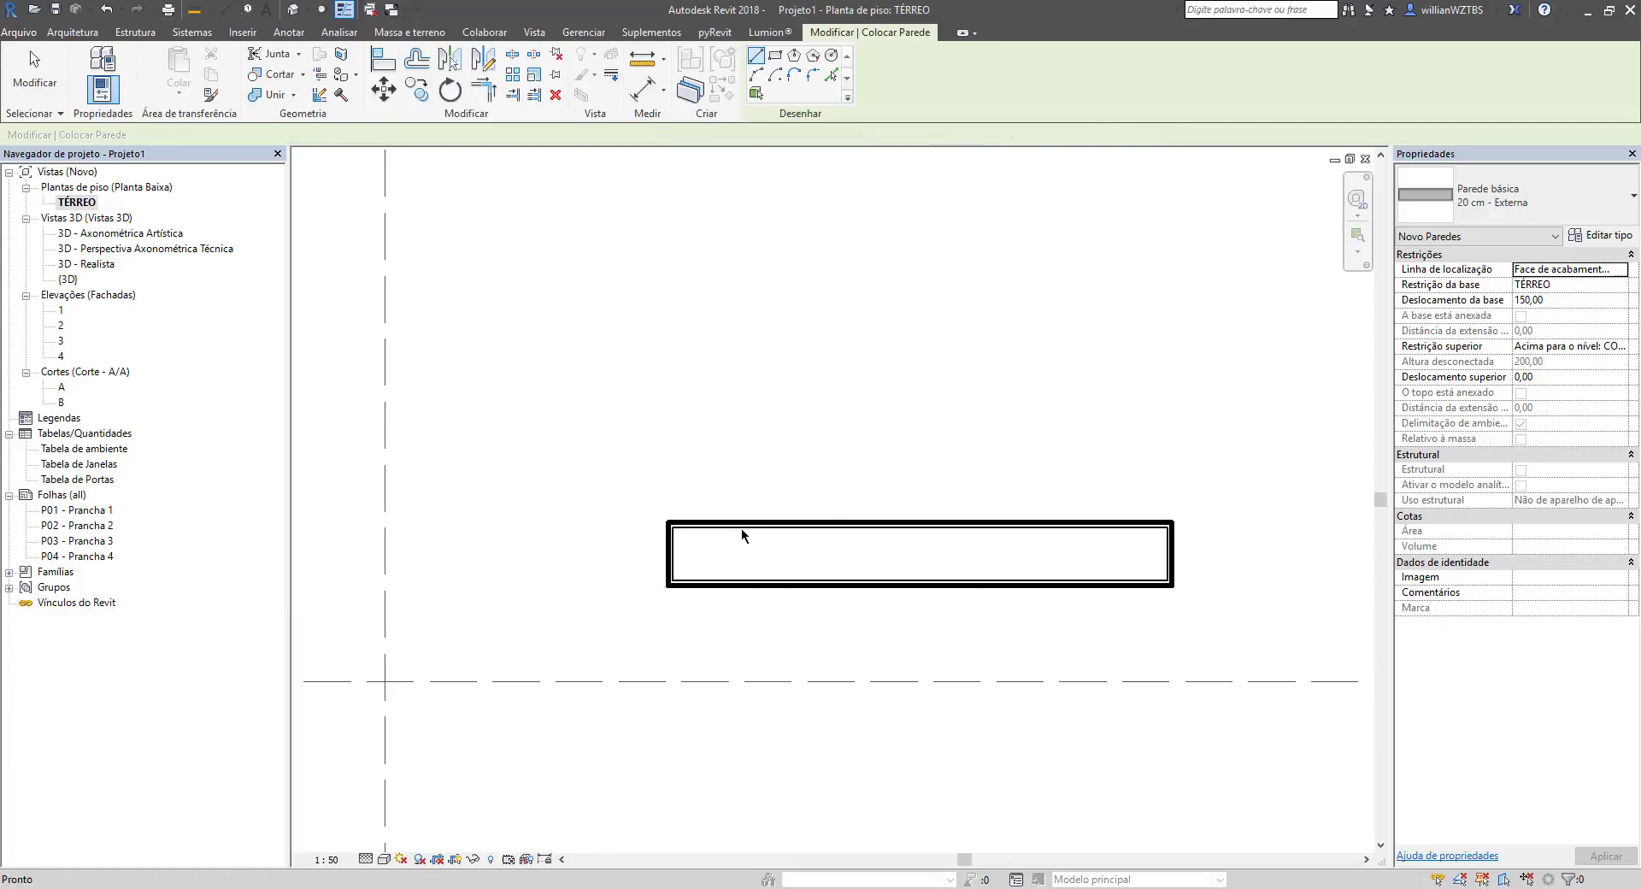
pyautogui.scroll(4, 657, 529)
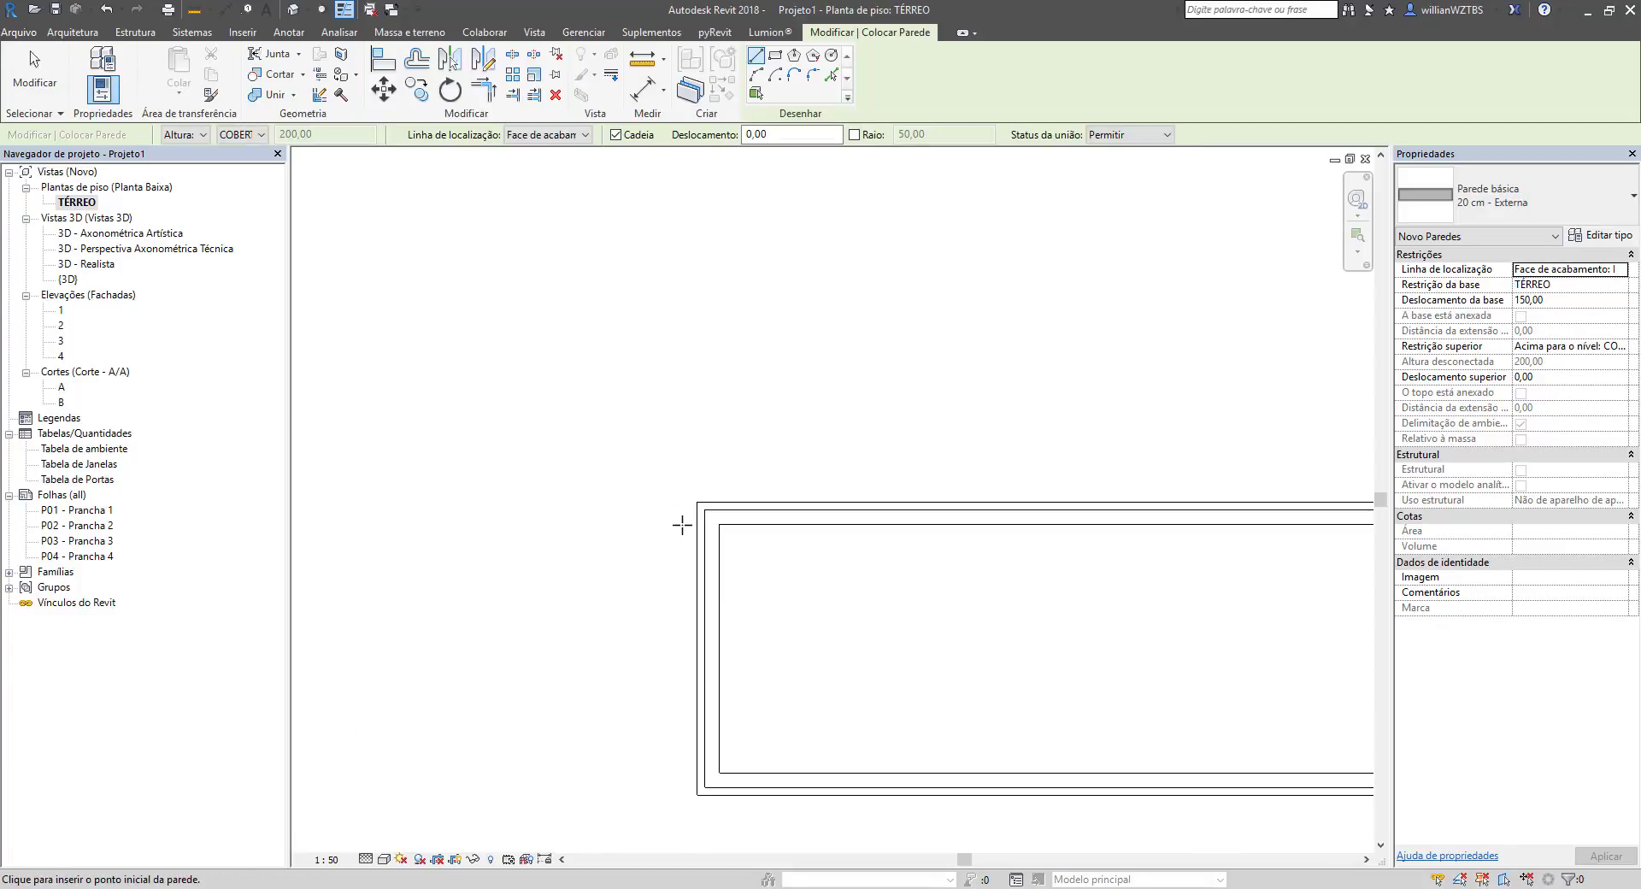
pyautogui.press('Escape')
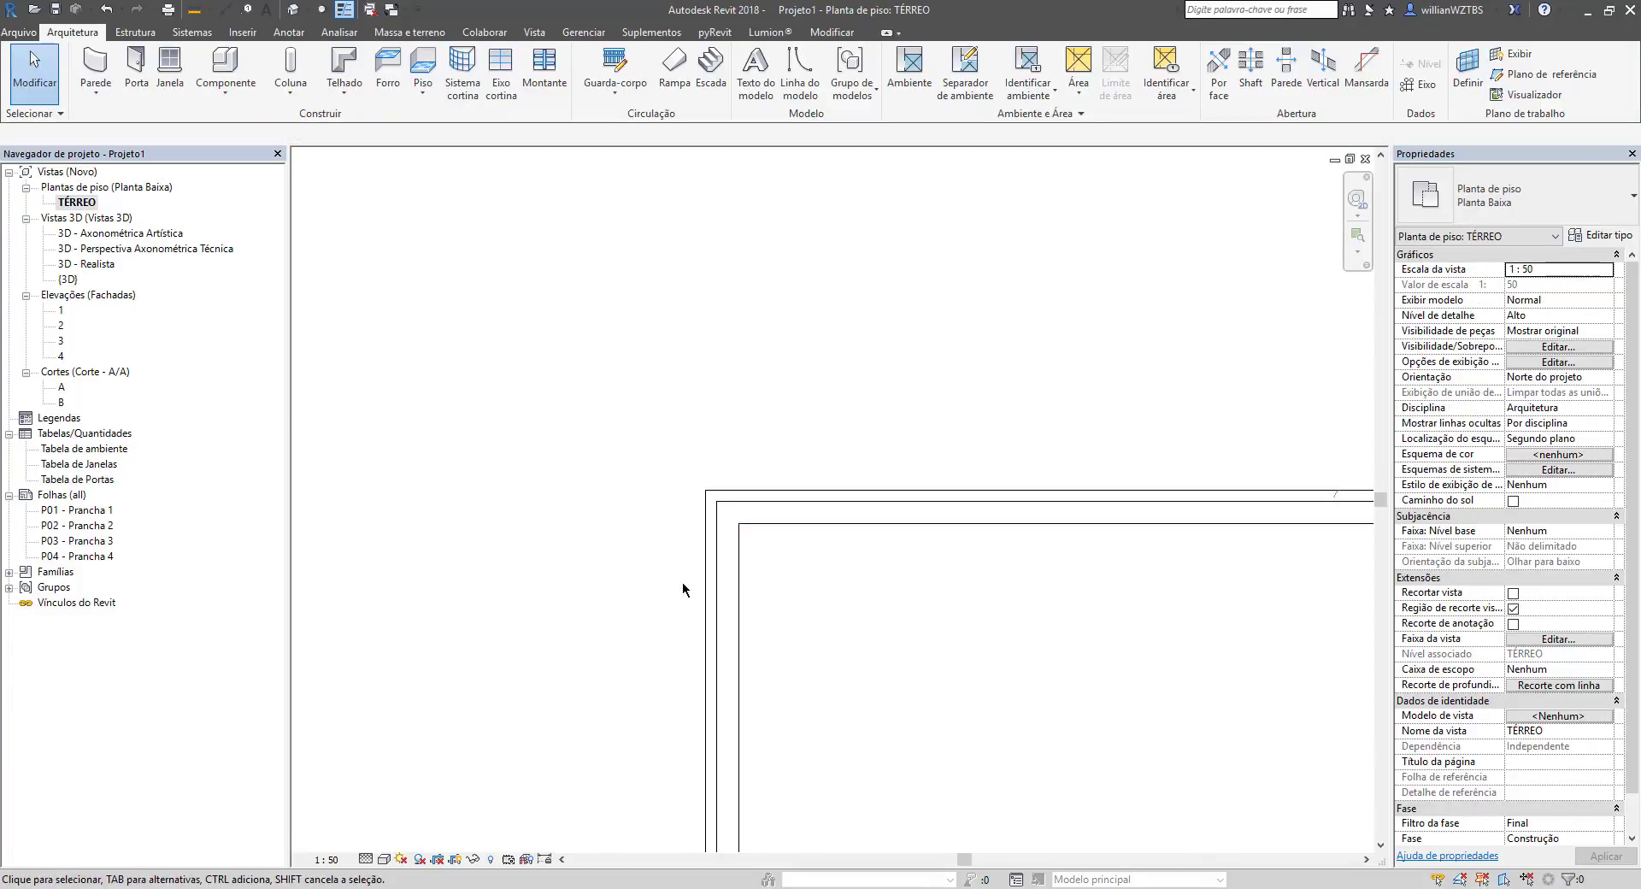
# Step: Reopen the layer structure of the drawn wall's type and delete the inner Textura de Massa layer
pyautogui.scroll(-2, 795, 542)
pyautogui.moveTo(898, 592); pyautogui.dragTo(697, 584, button='middle')
pyautogui.scroll(-1, 669, 597)
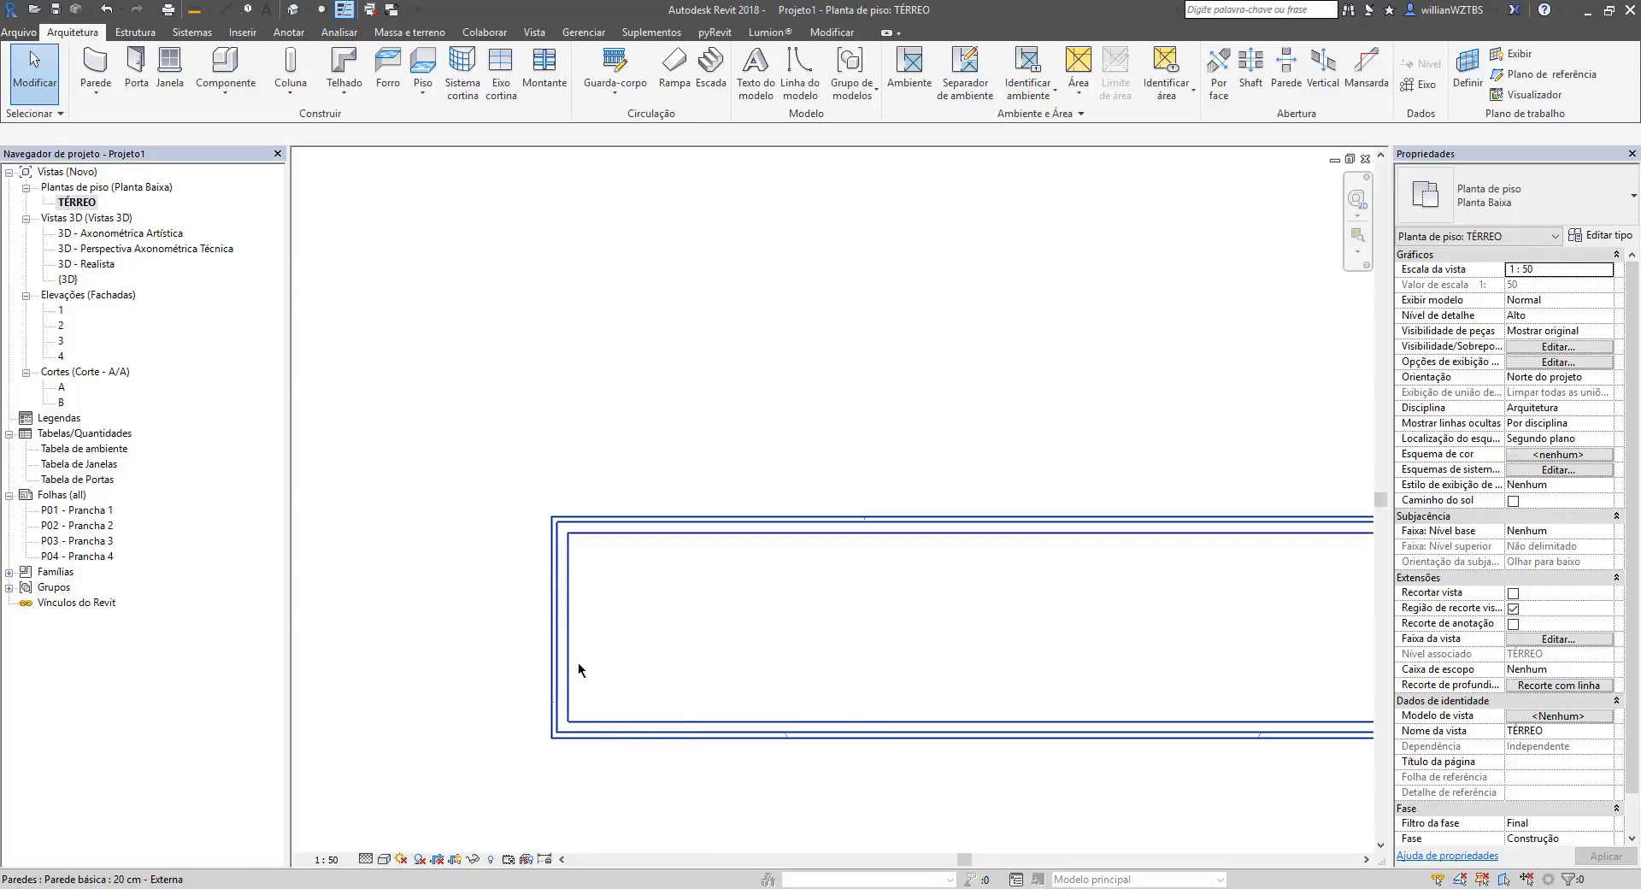
pyautogui.scroll(2, 561, 557)
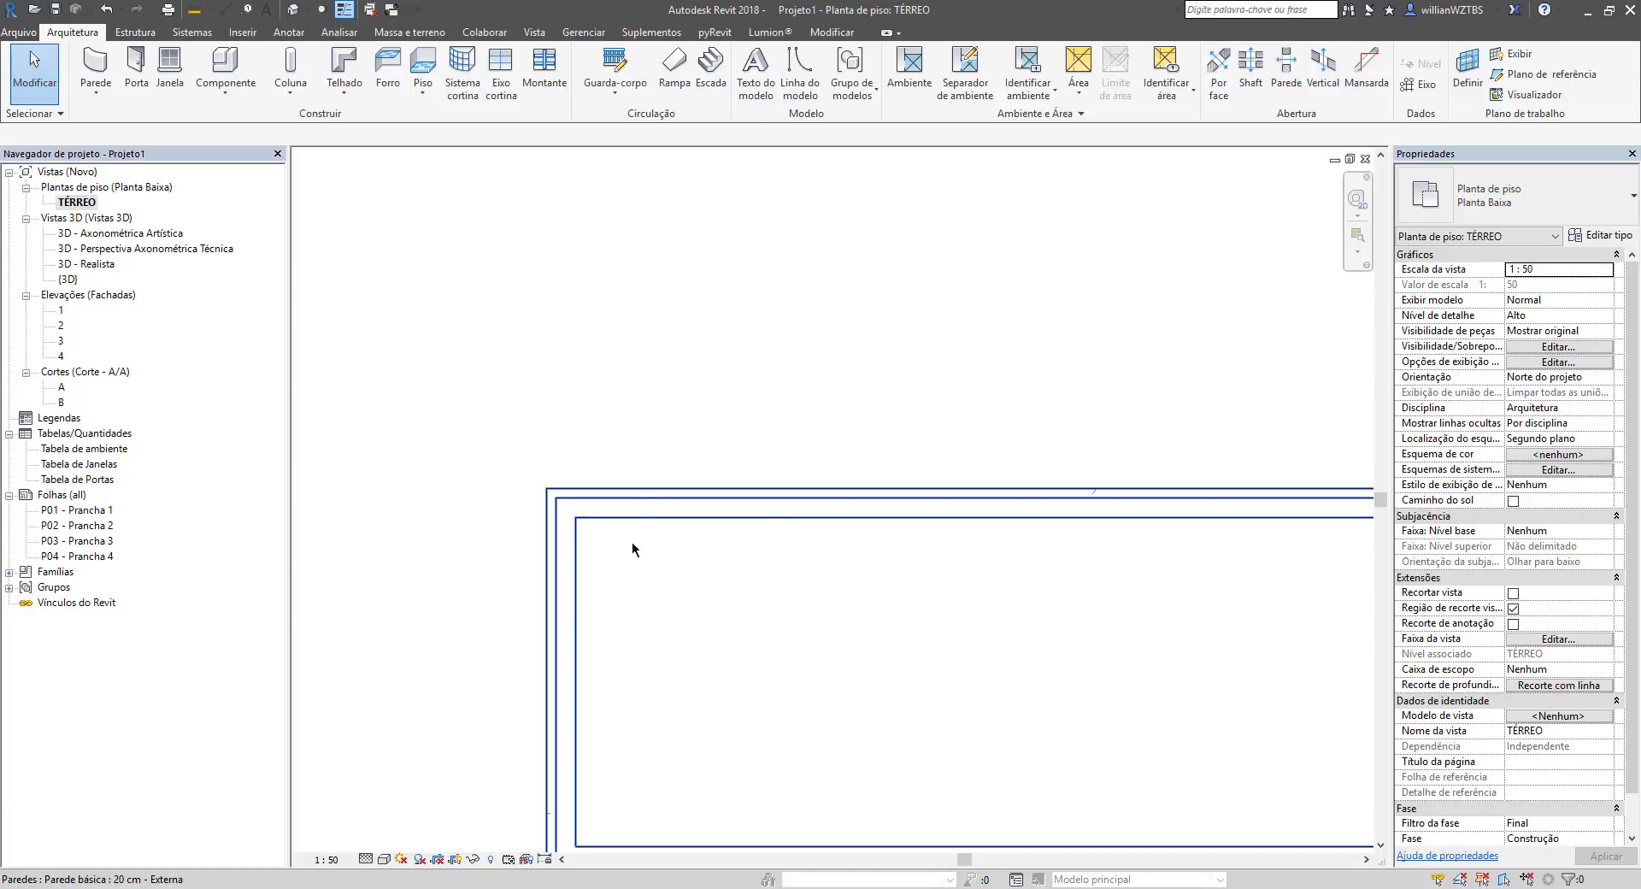
pyautogui.click(634, 496)
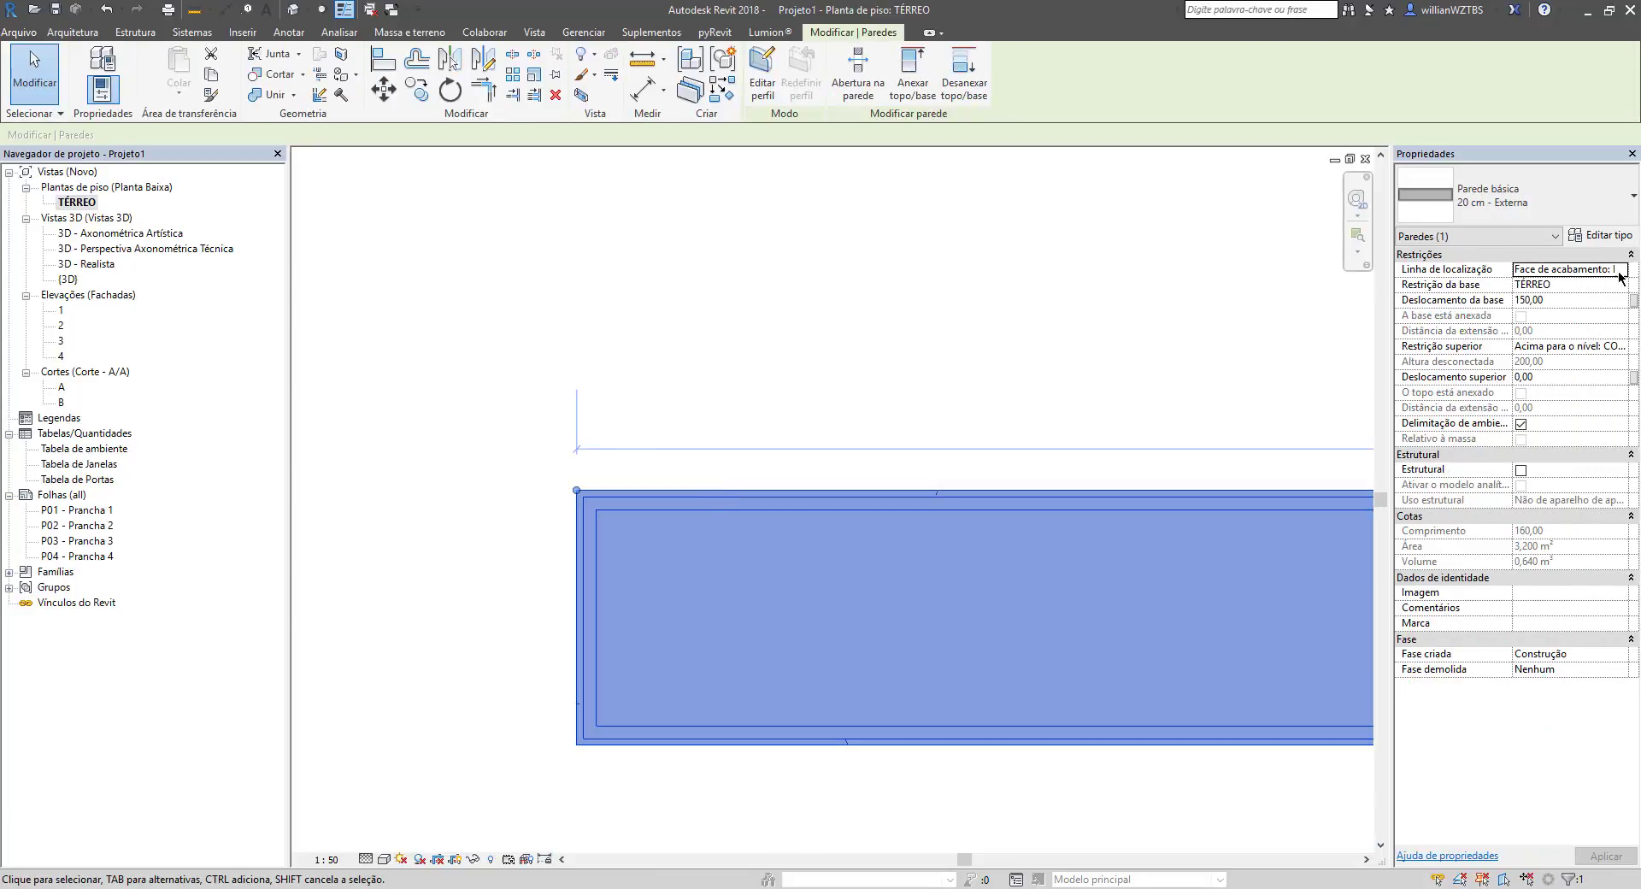
pyautogui.click(1627, 242)
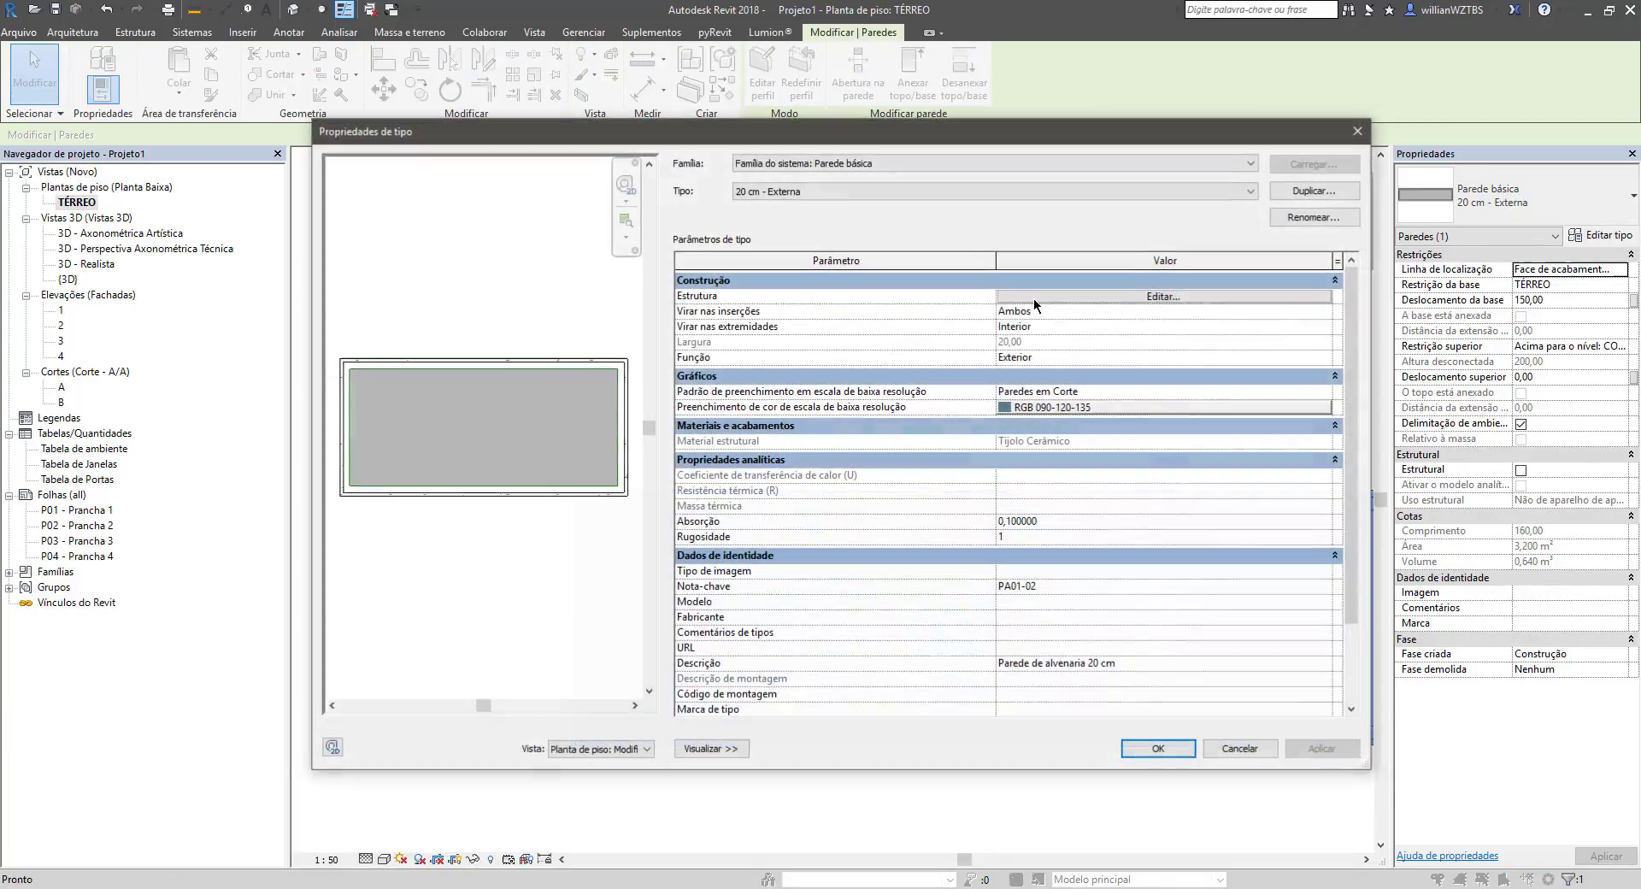
pyautogui.click(1054, 290)
pyautogui.click(893, 371)
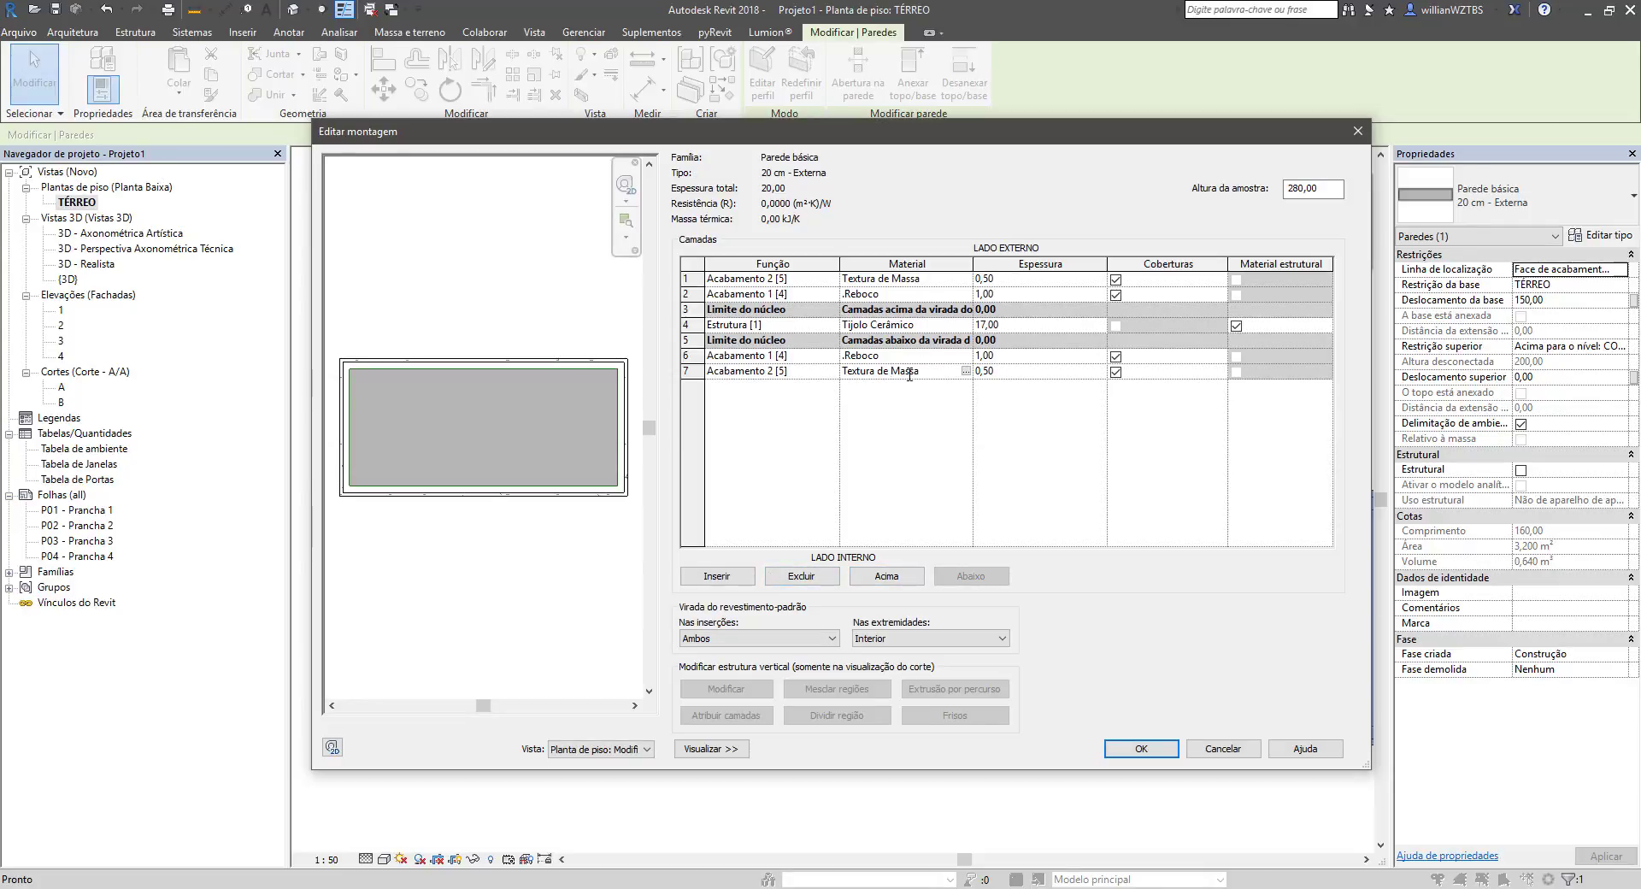
pyautogui.click(804, 578)
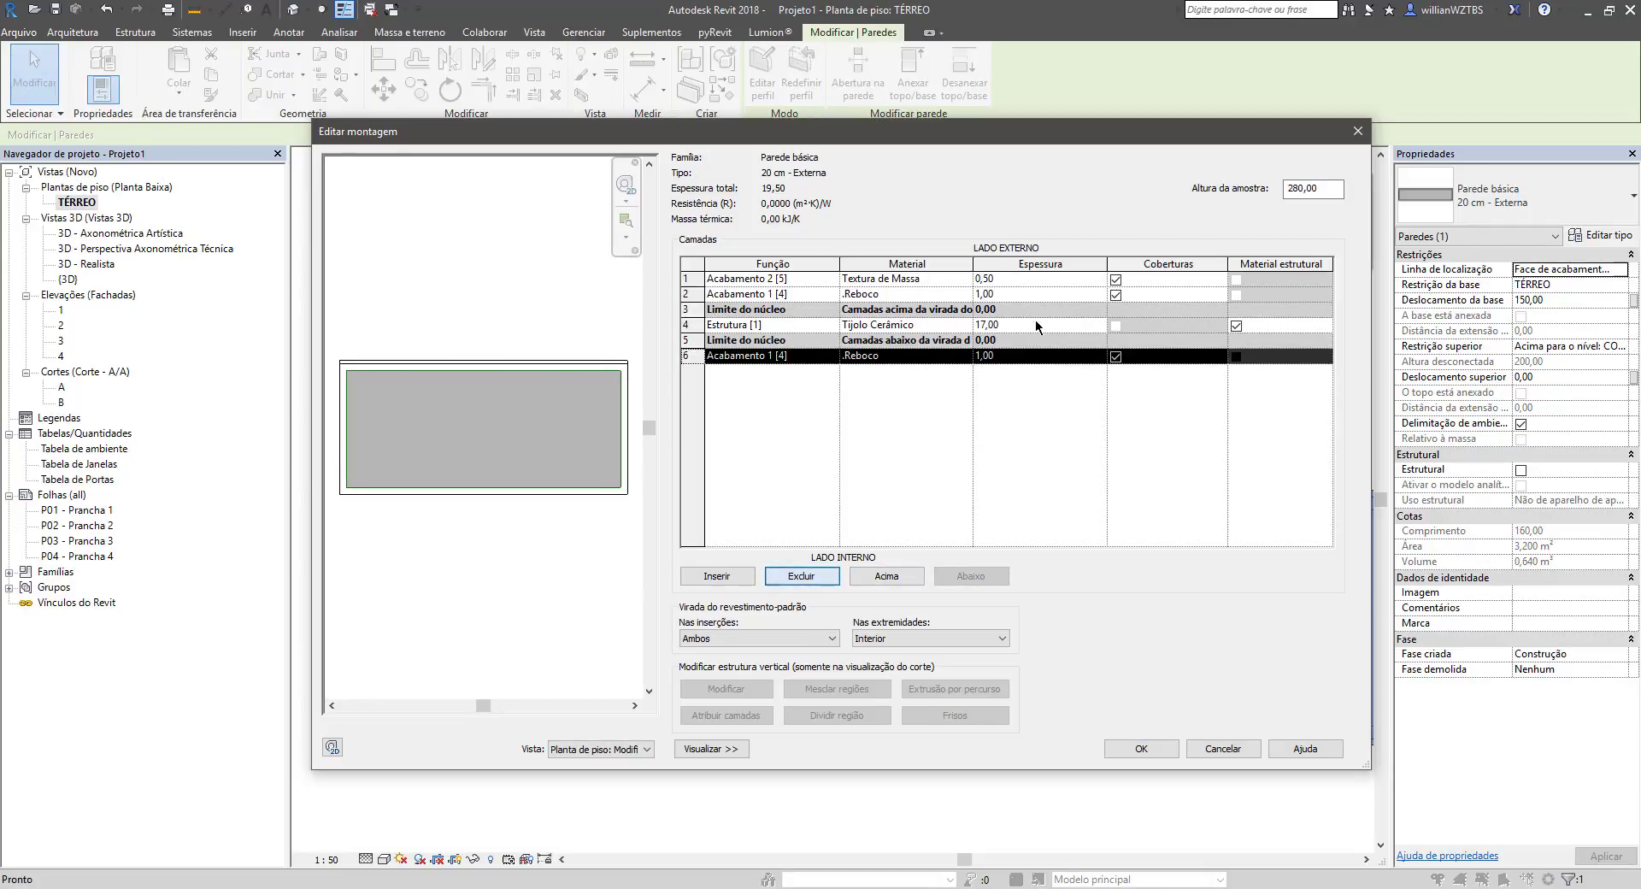
# Step: Set the thickness of the outer Reboco layer to 1,5 cm
pyautogui.click(1014, 278)
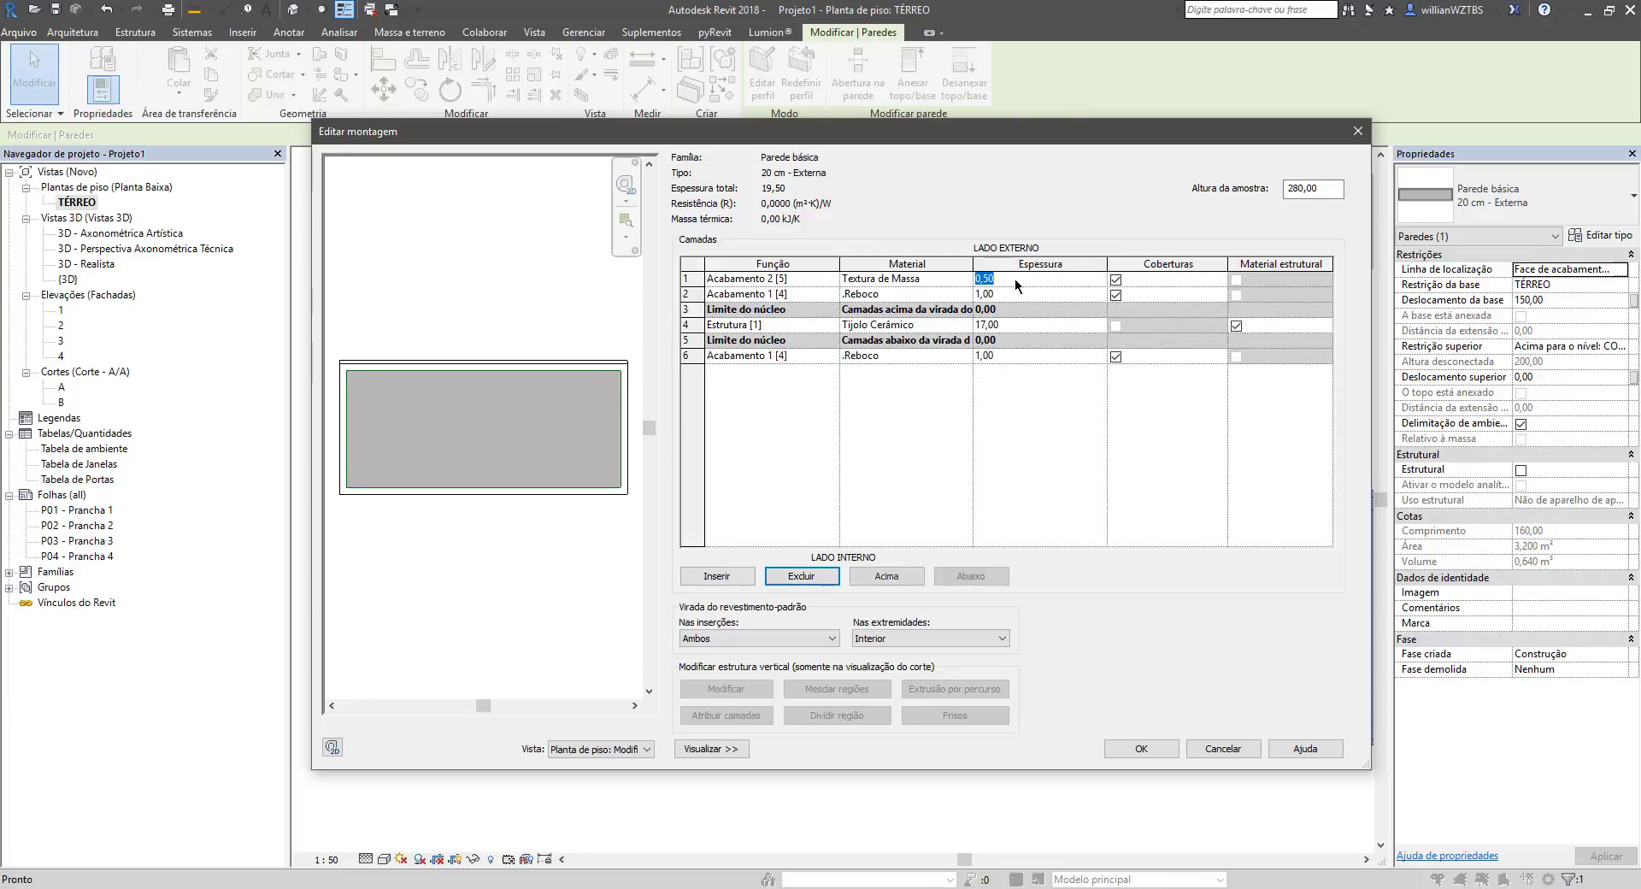
pyautogui.click(1014, 298)
pyautogui.write('1')
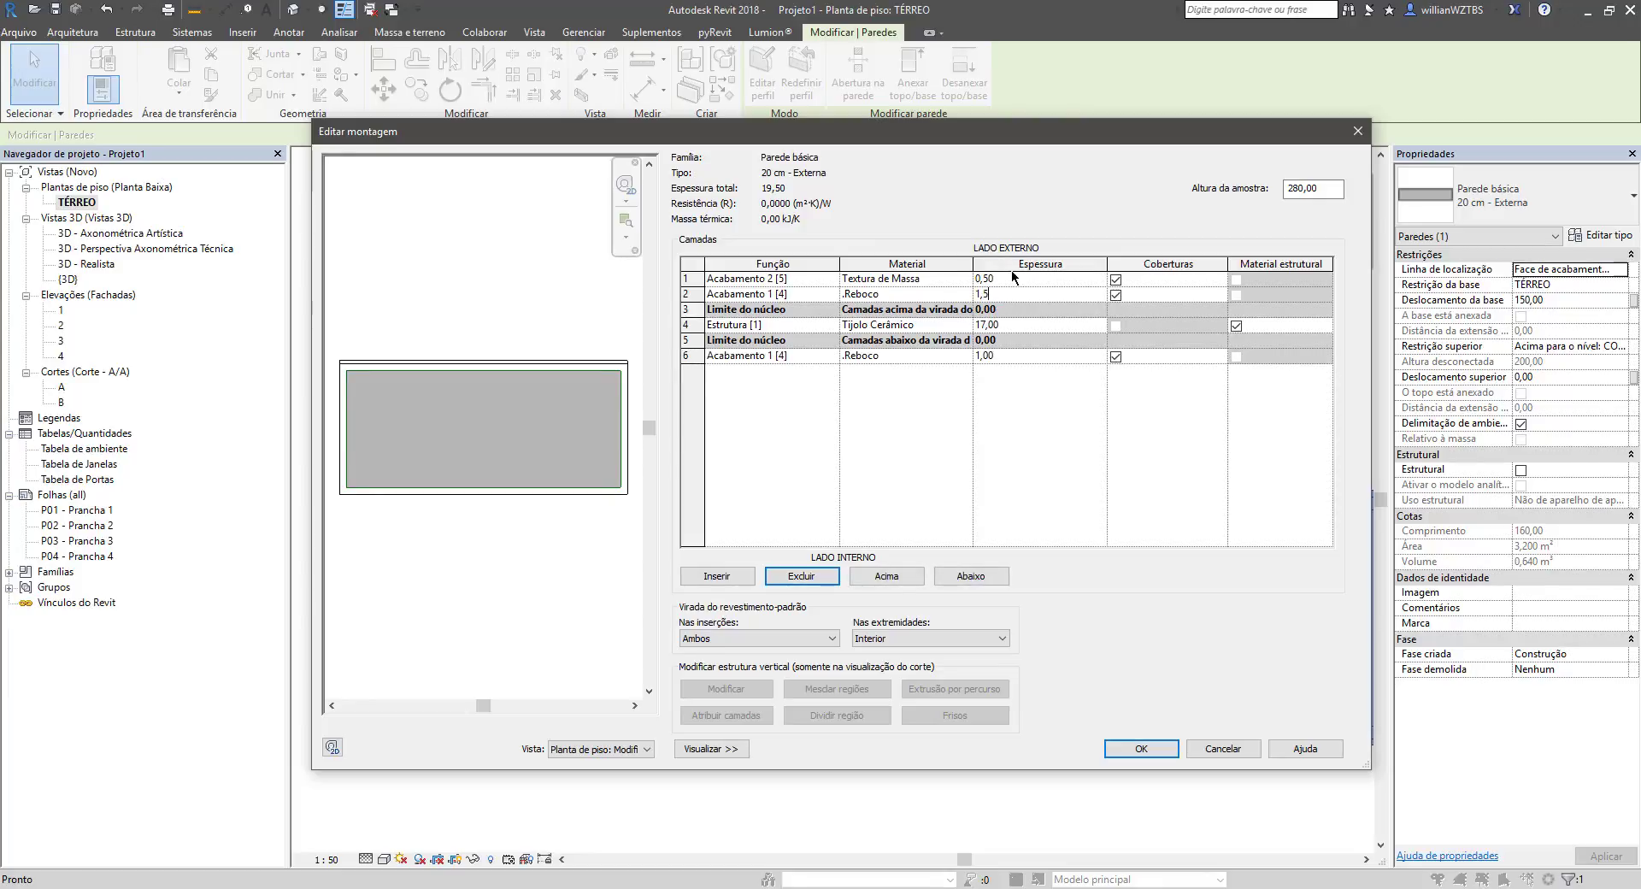
pyautogui.click(1011, 277)
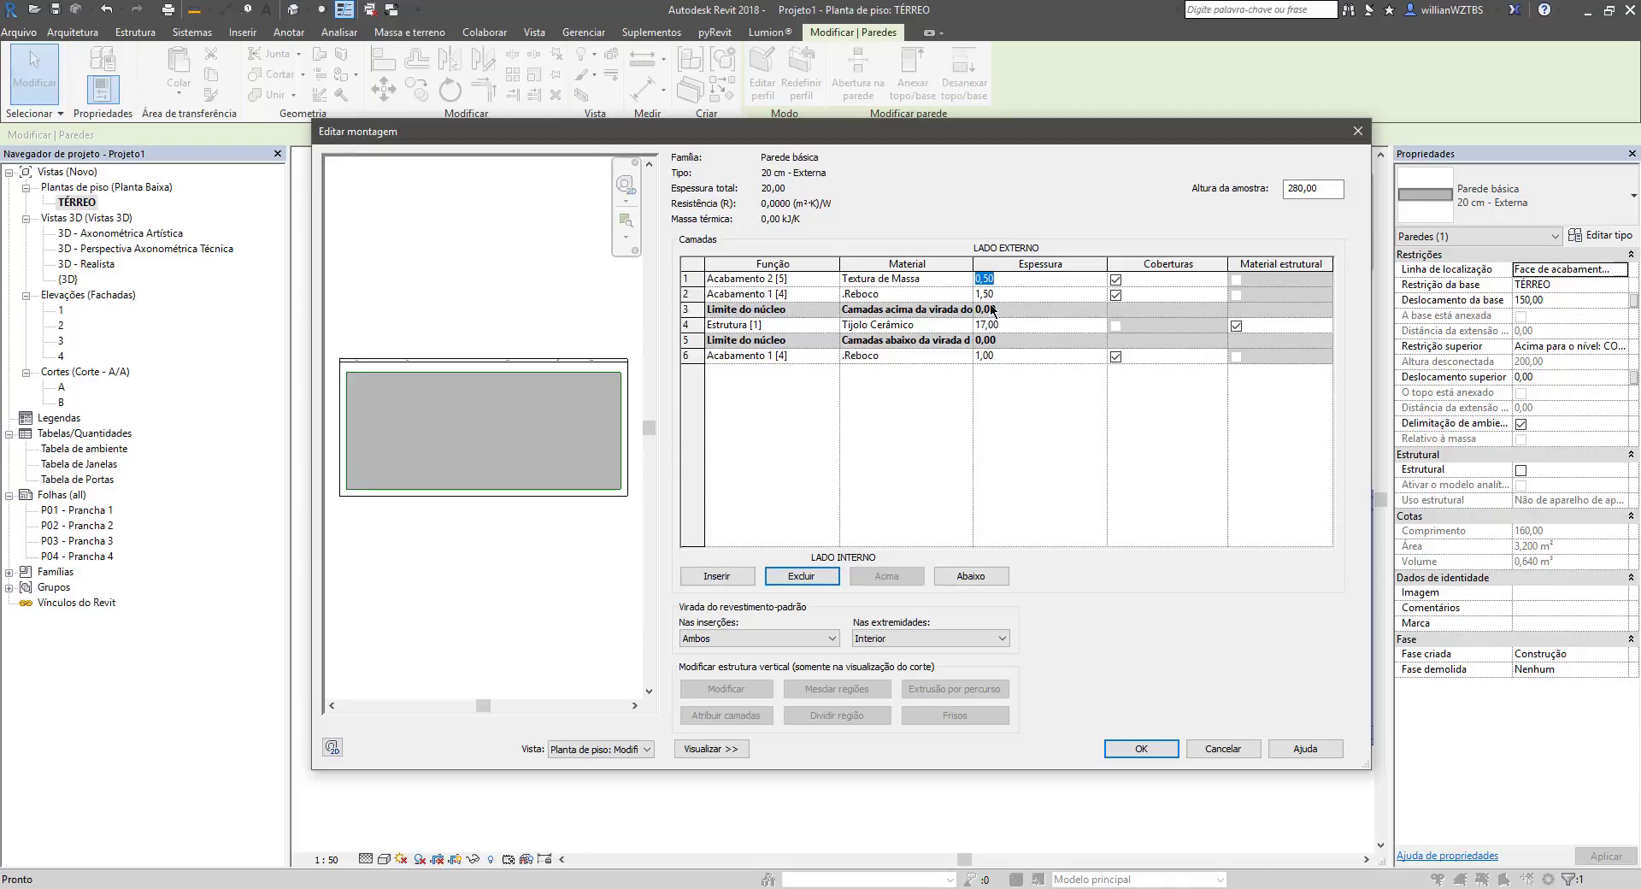
pyautogui.click(1009, 360)
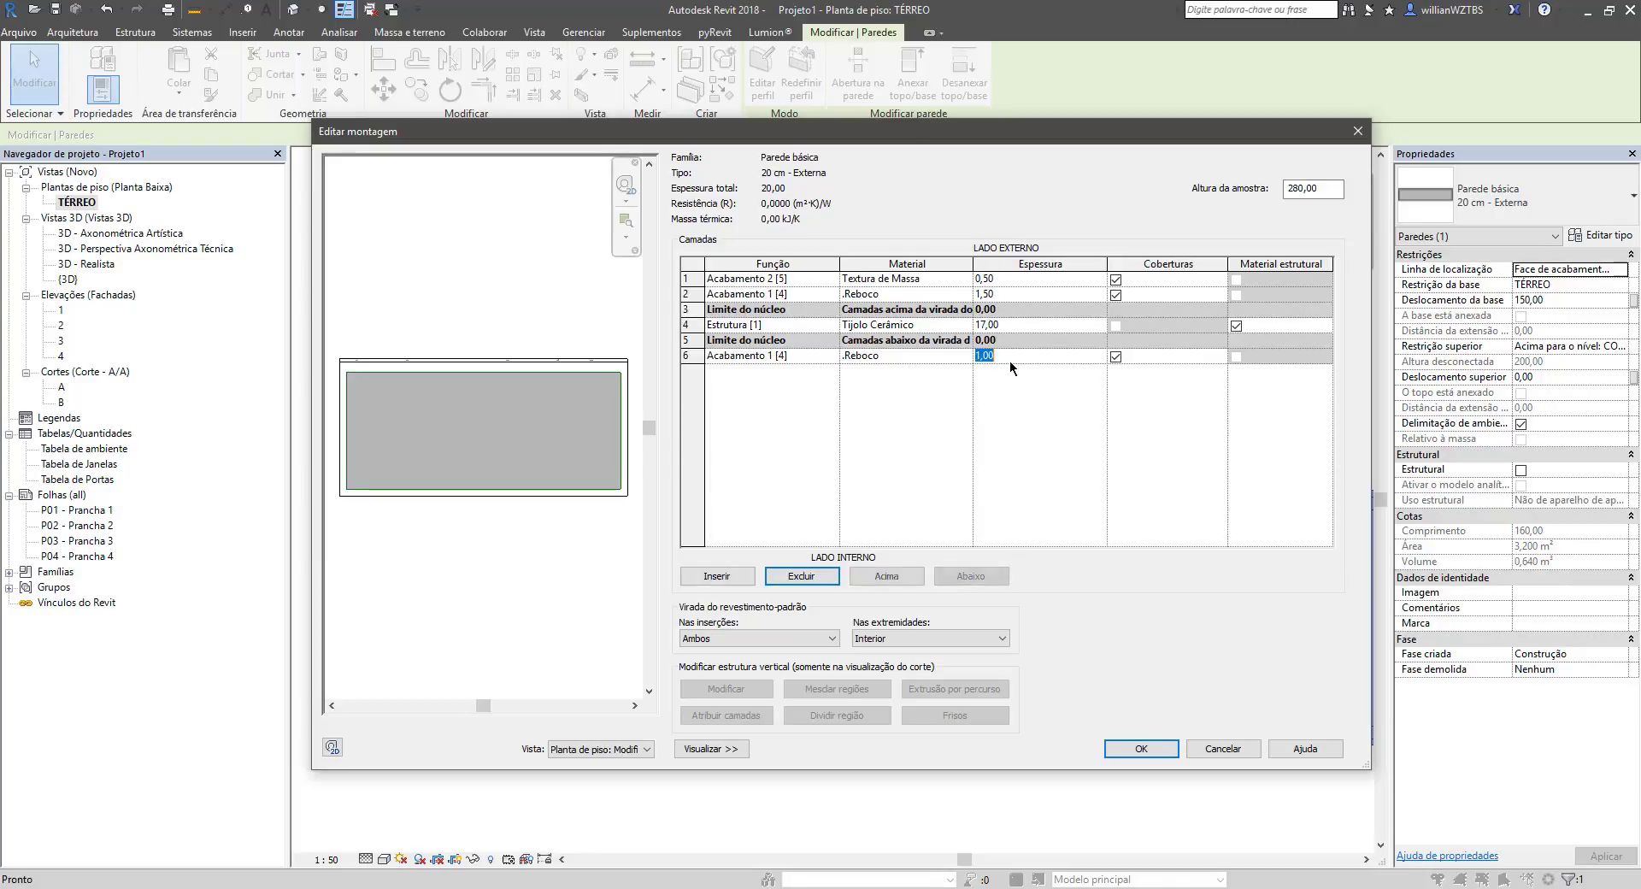
# Step: Set the inner Reboco layer's thickness to 1,5 cm and the outer Reboco layer's to 1 cm, and accept the type changes
pyautogui.write('1,5')
pyautogui.click(1007, 294)
pyautogui.write('1')
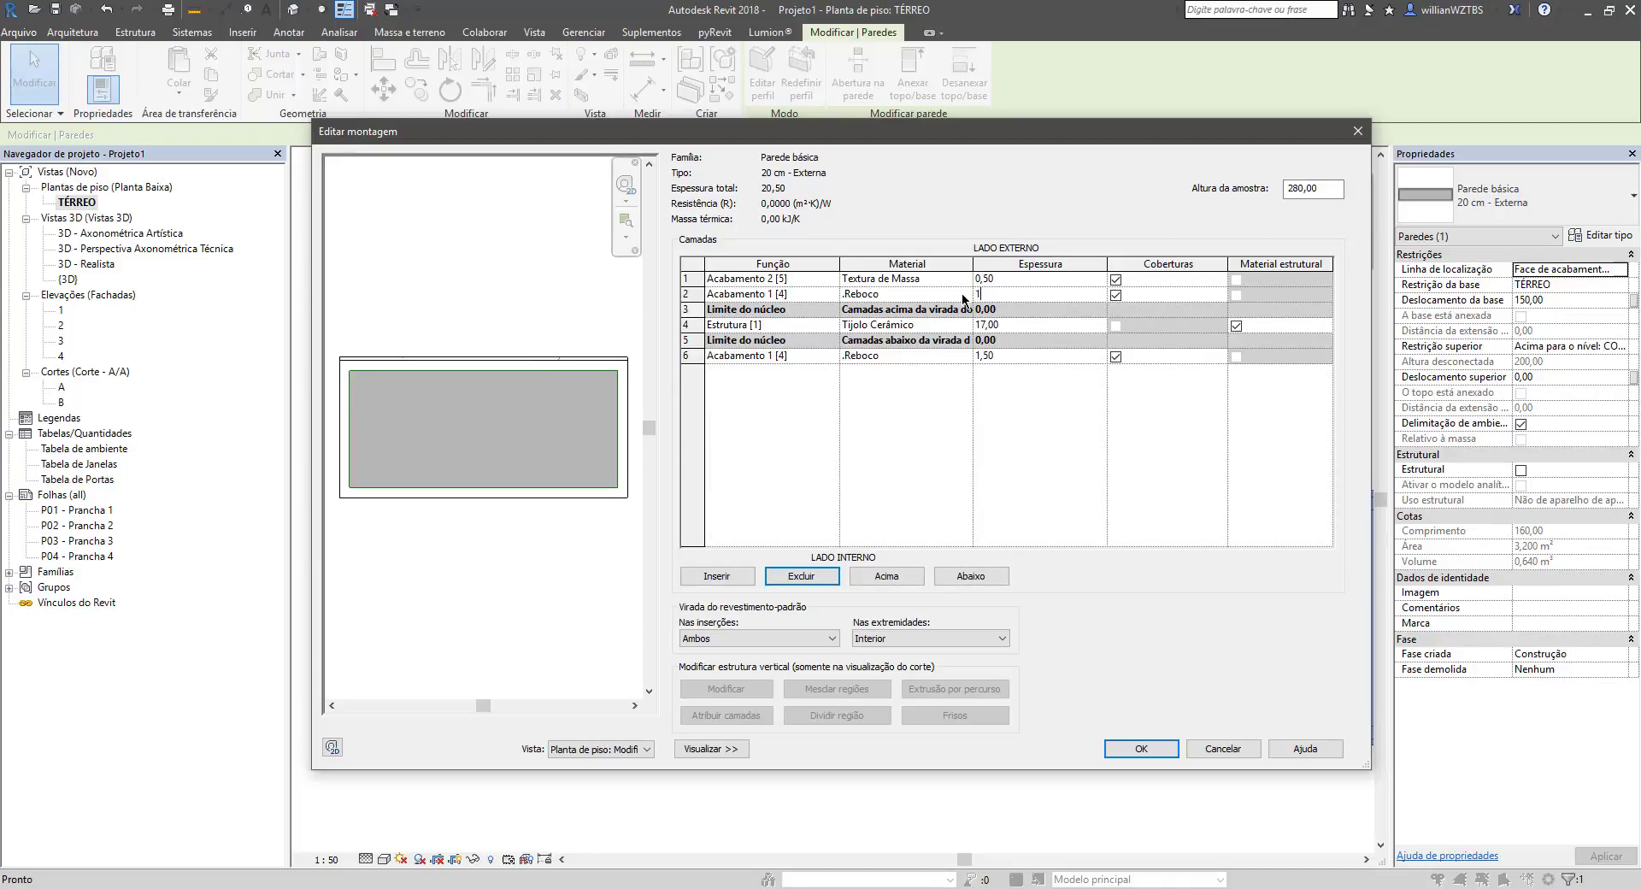
pyautogui.click(1137, 749)
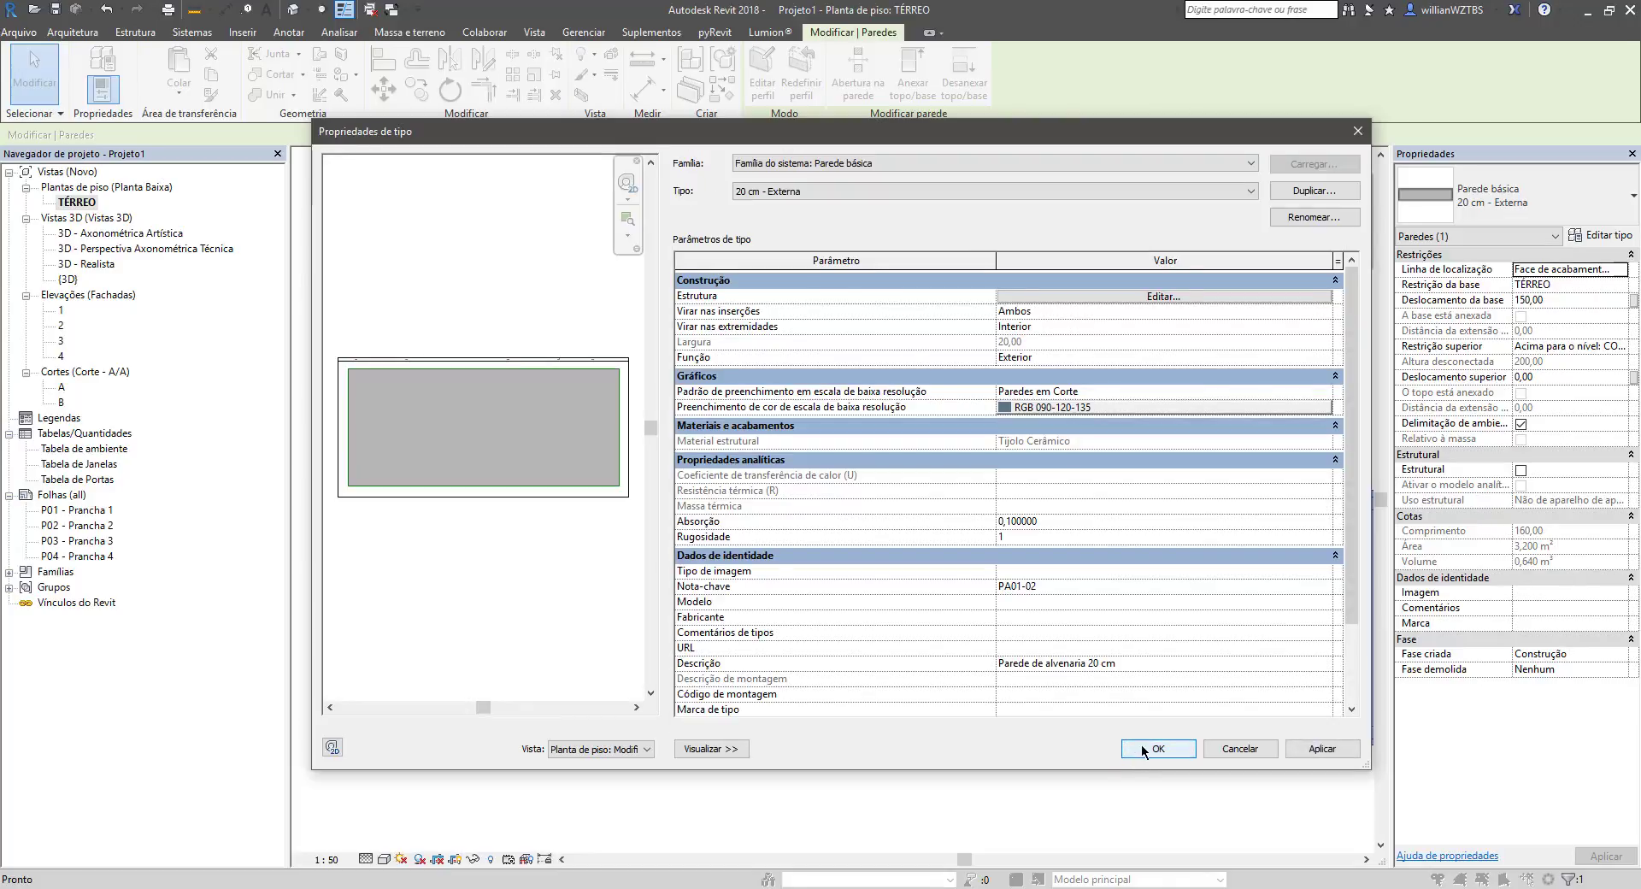
pyautogui.click(1144, 745)
# Step: Set the drawn wall's location line to Face de acabamento: Interna and deselect the wall
pyautogui.click(677, 517)
pyautogui.click(669, 521)
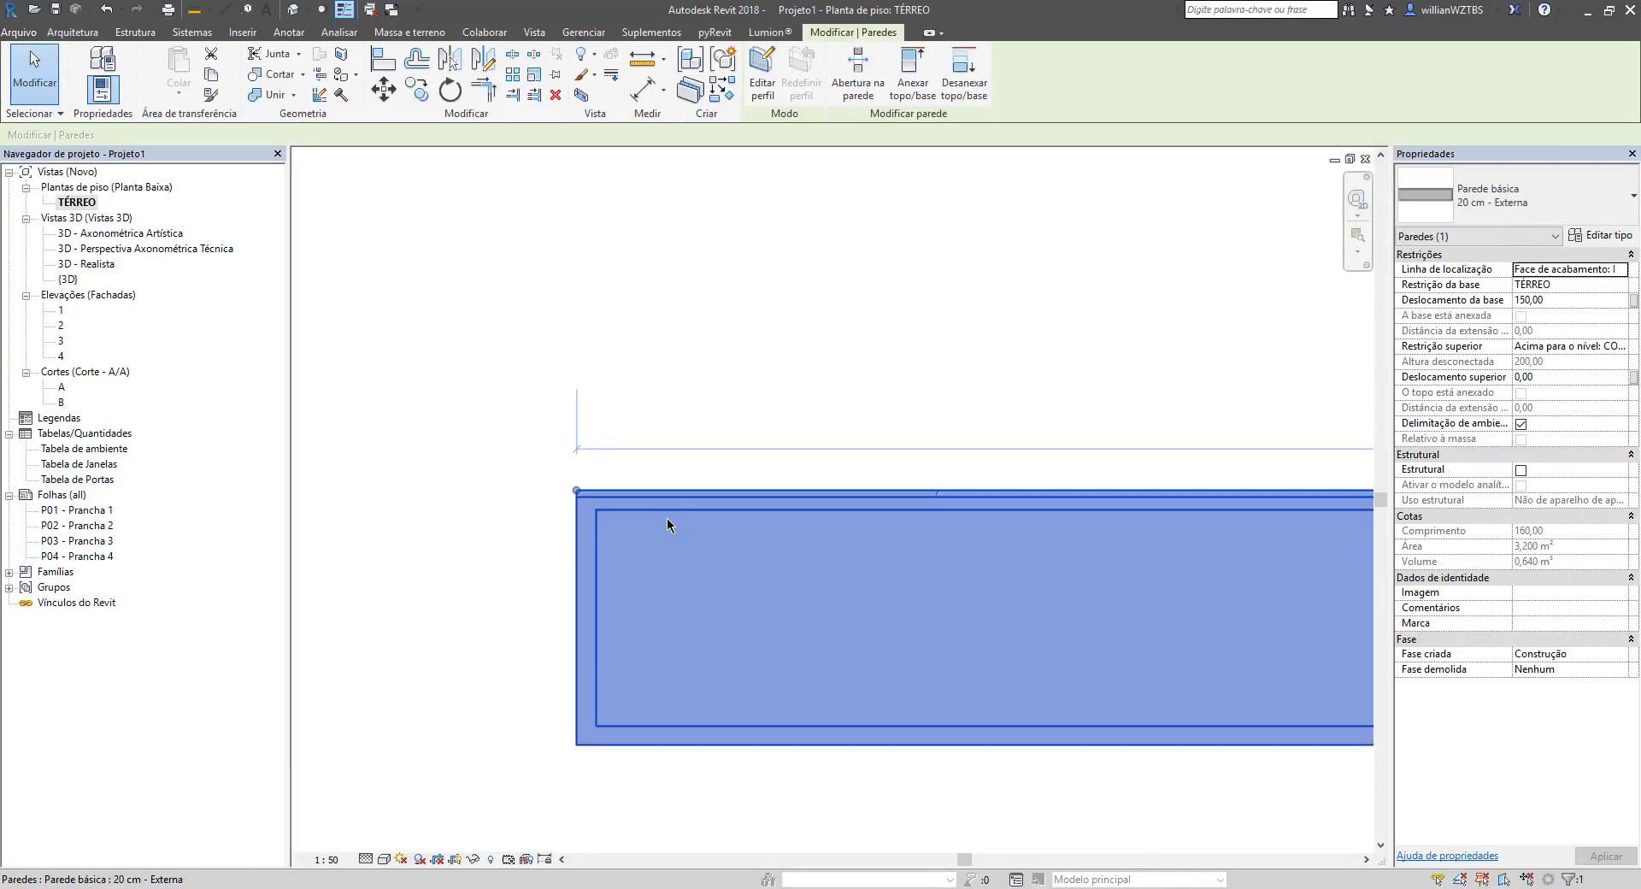
pyautogui.scroll(-2, 674, 523)
pyautogui.moveTo(686, 525); pyautogui.dragTo(542, 471, button='middle')
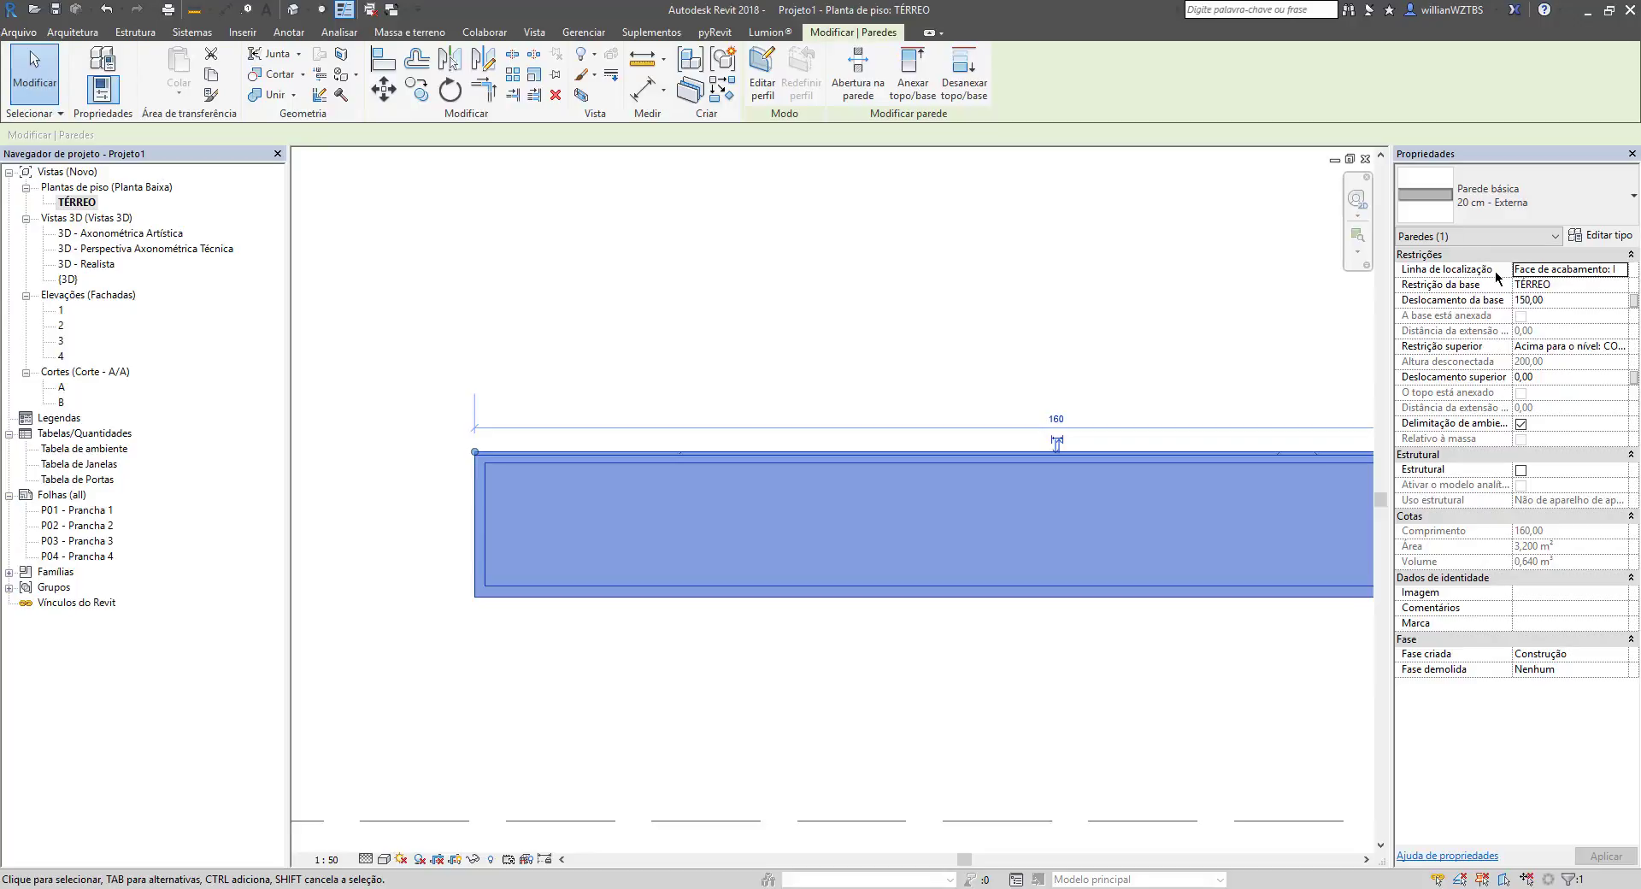
pyautogui.click(1622, 270)
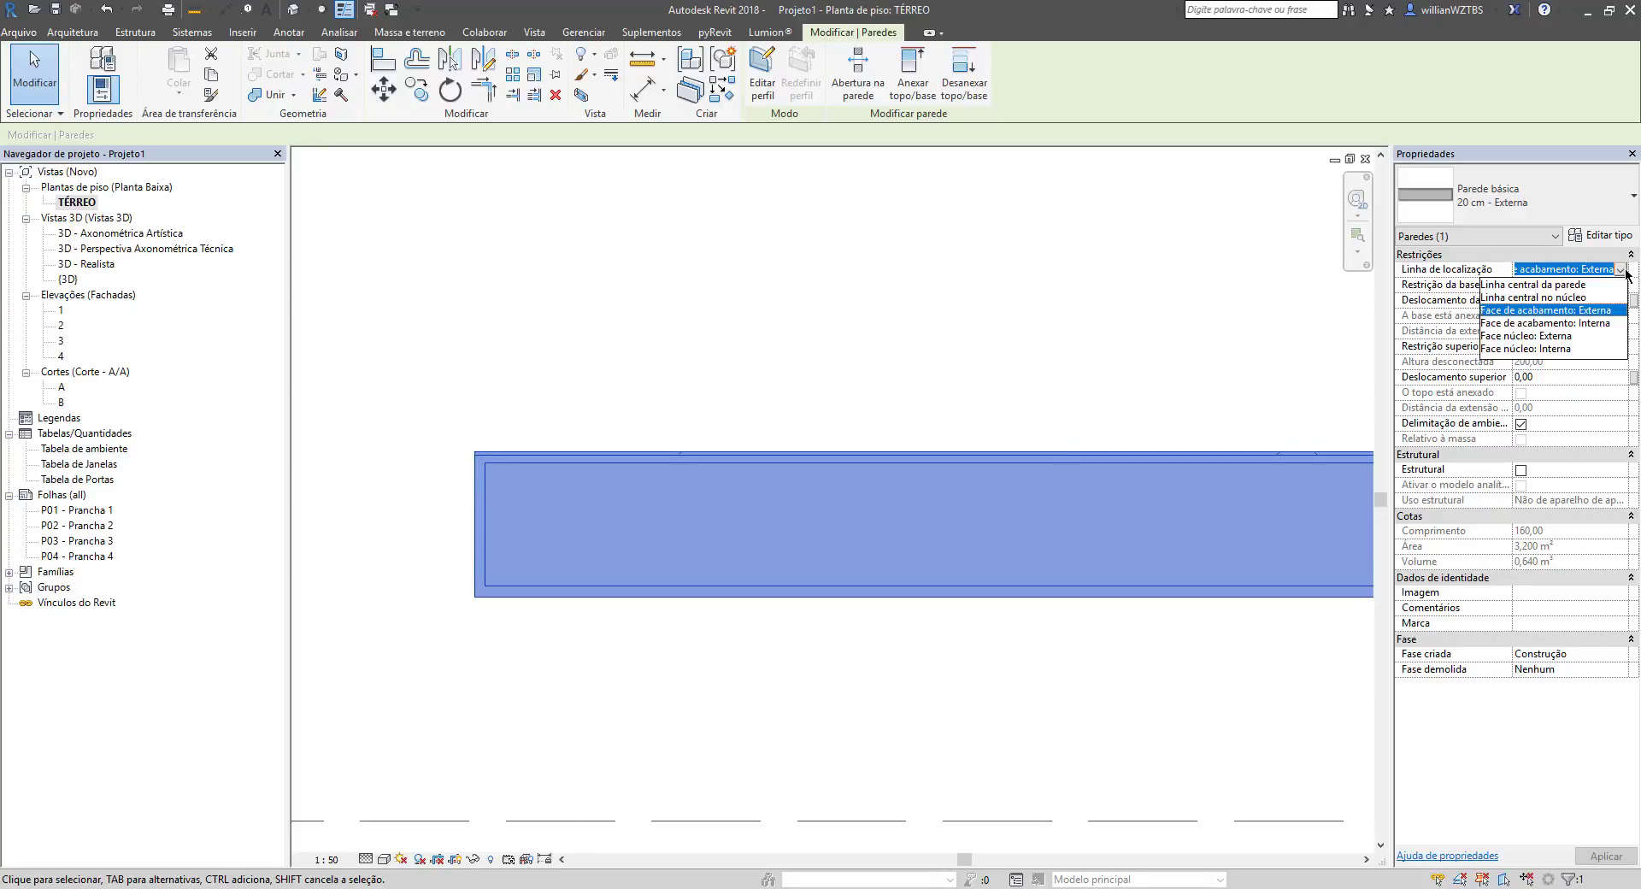
pyautogui.click(1573, 321)
pyautogui.scroll(3, 466, 477)
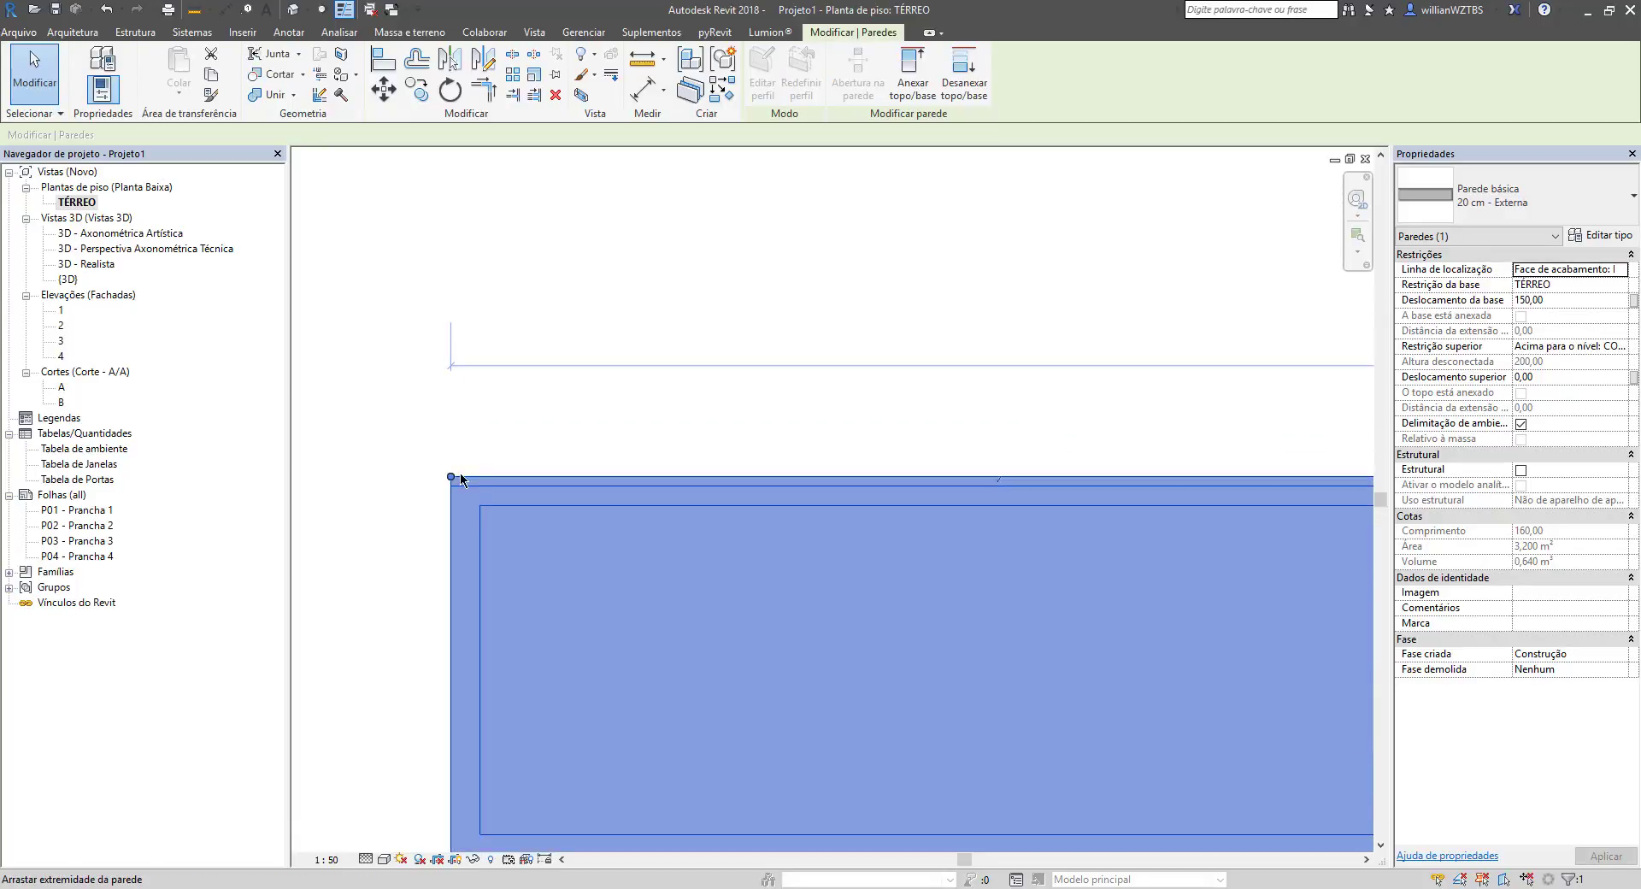
pyautogui.press('Escape')
pyautogui.scroll(-1, 503, 483)
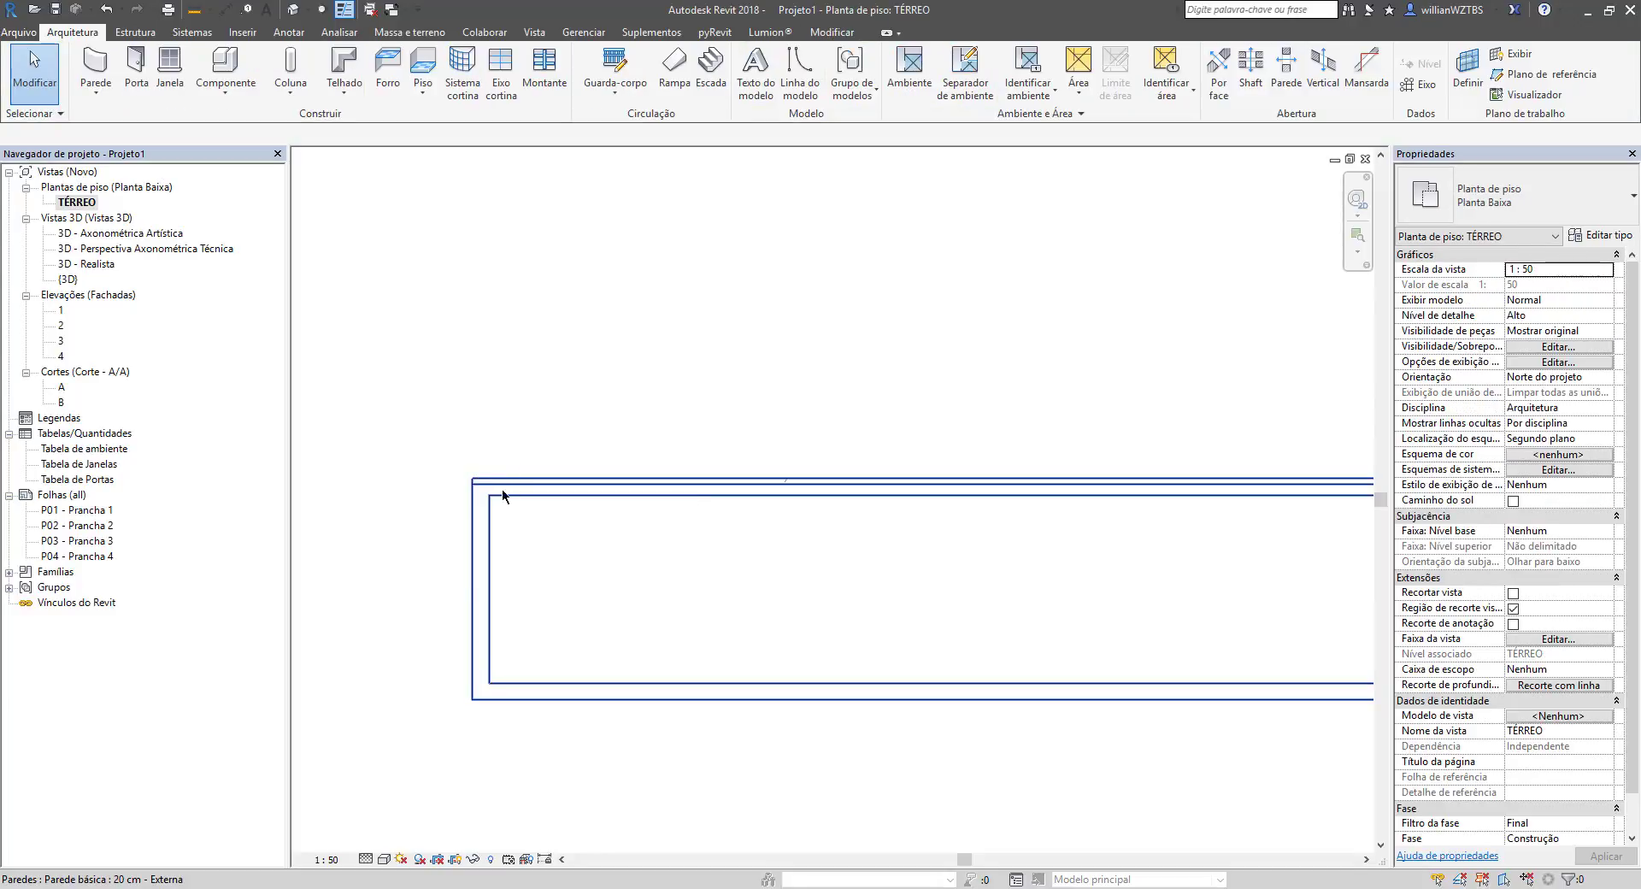
pyautogui.scroll(-2, 512, 483)
pyautogui.scroll(1, 1060, 507)
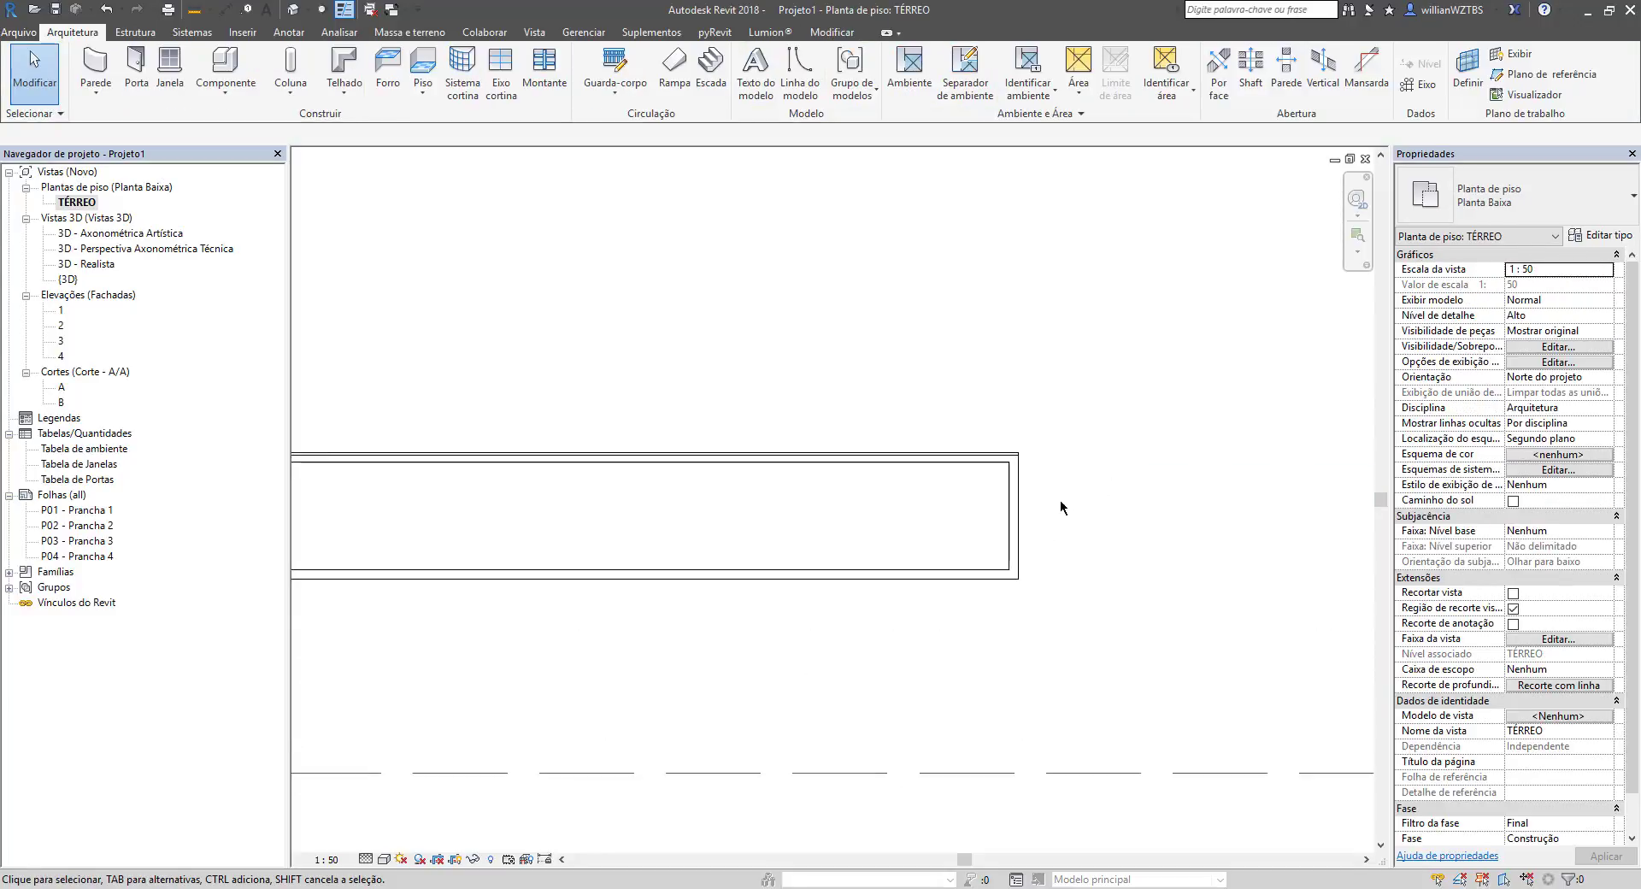
# Step: Set the outer Textura de Massa layer's thickness to 2 cm in the drawn wall's type and accept the changes
pyautogui.click(1070, 535)
pyautogui.scroll(-1, 1221, 520)
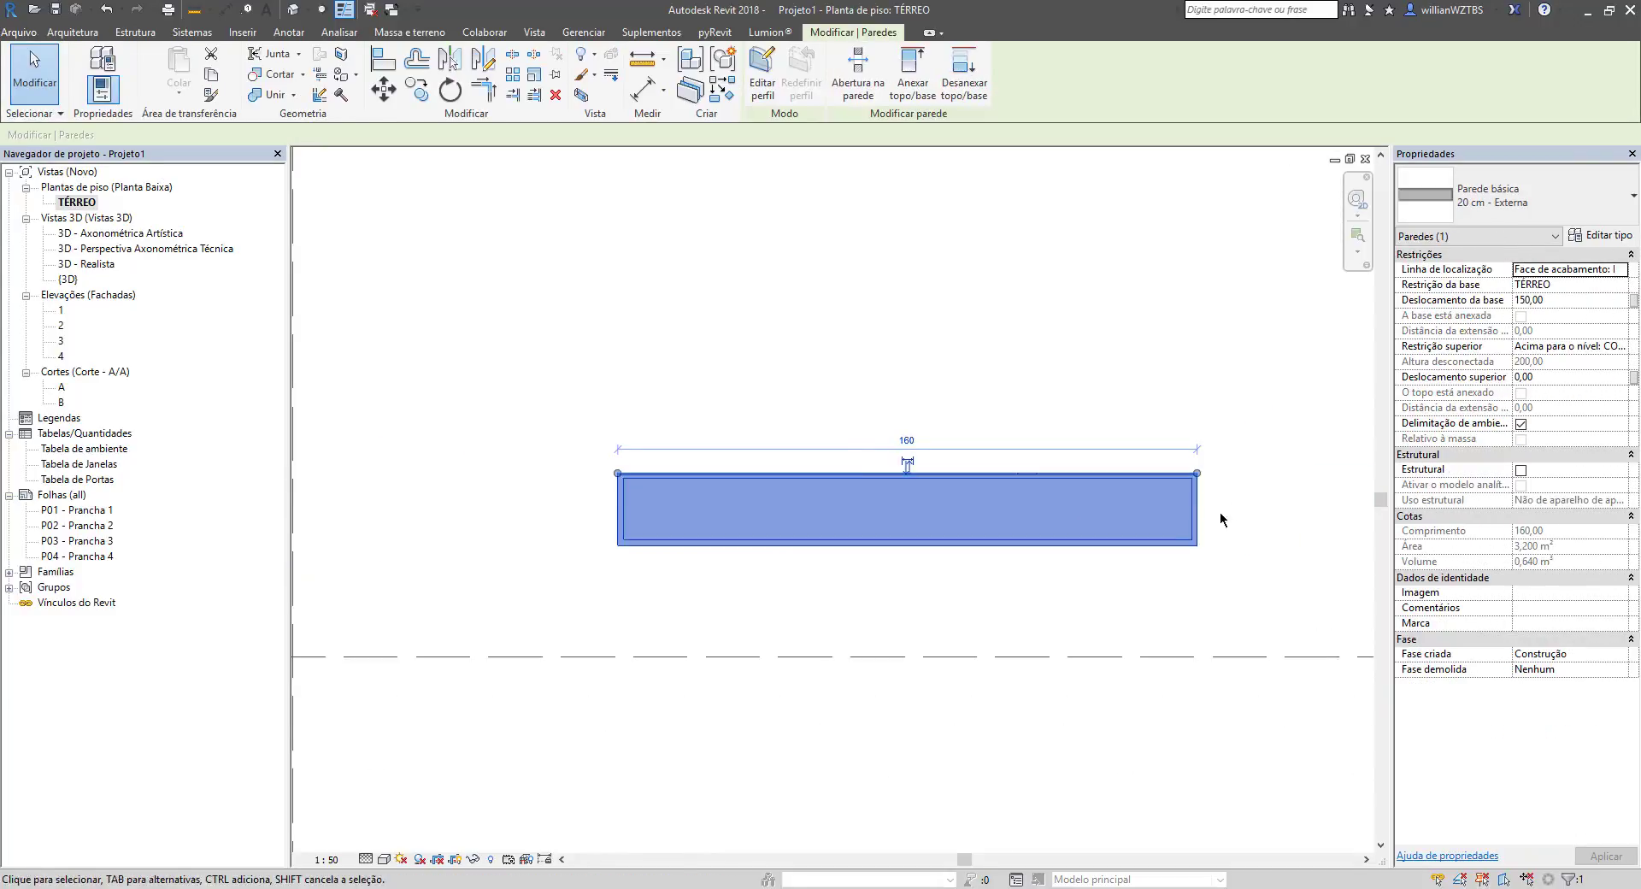
pyautogui.scroll(2, 1147, 489)
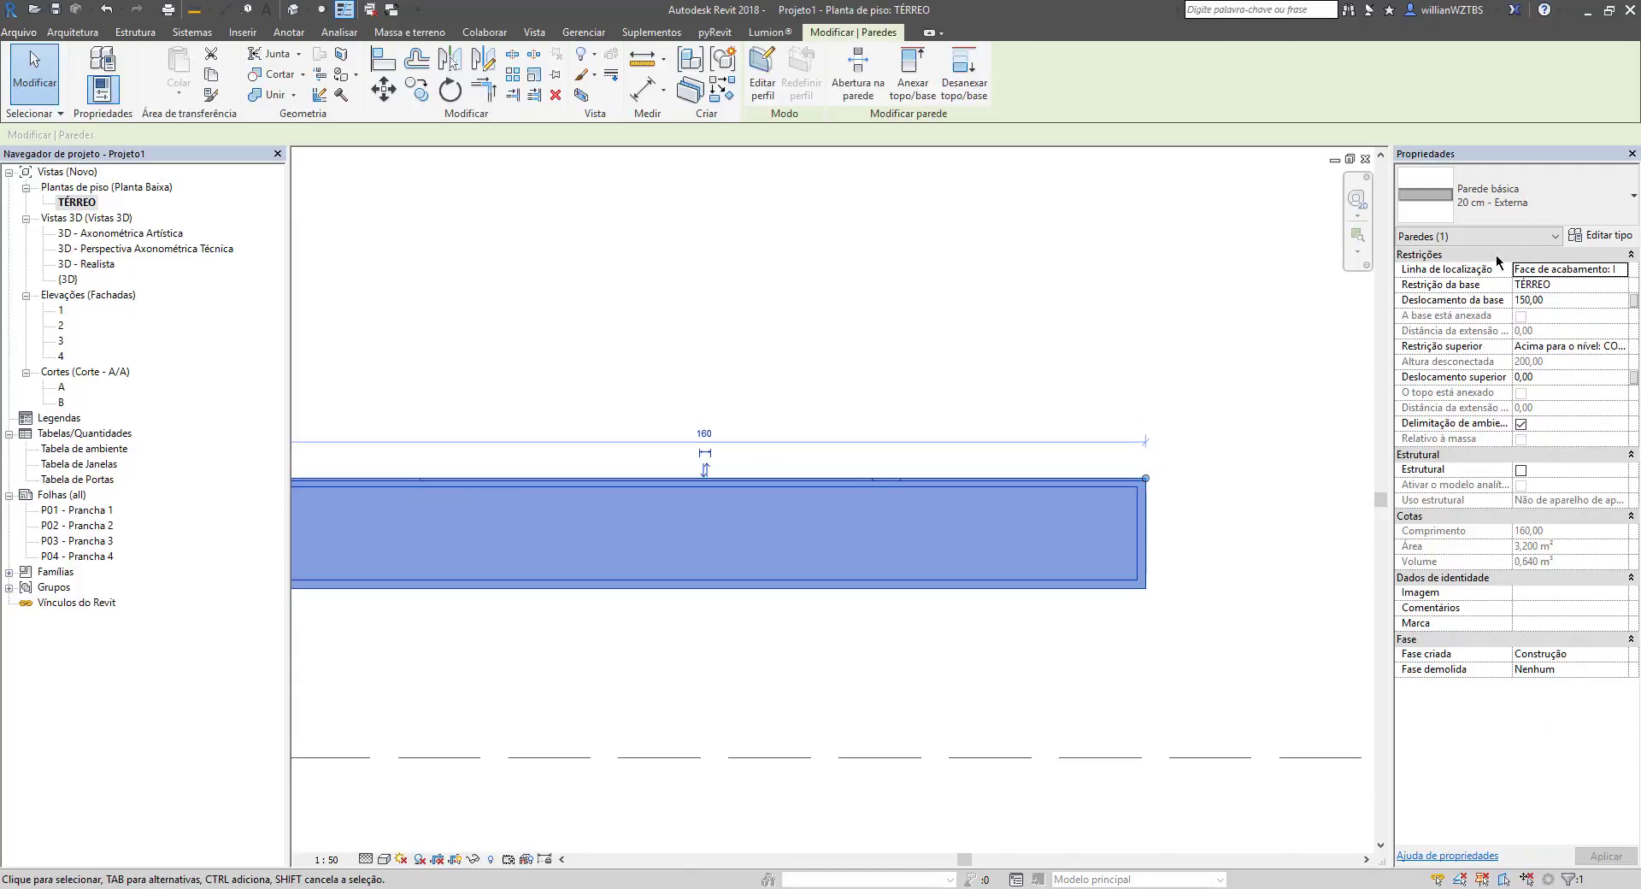
pyautogui.click(1602, 241)
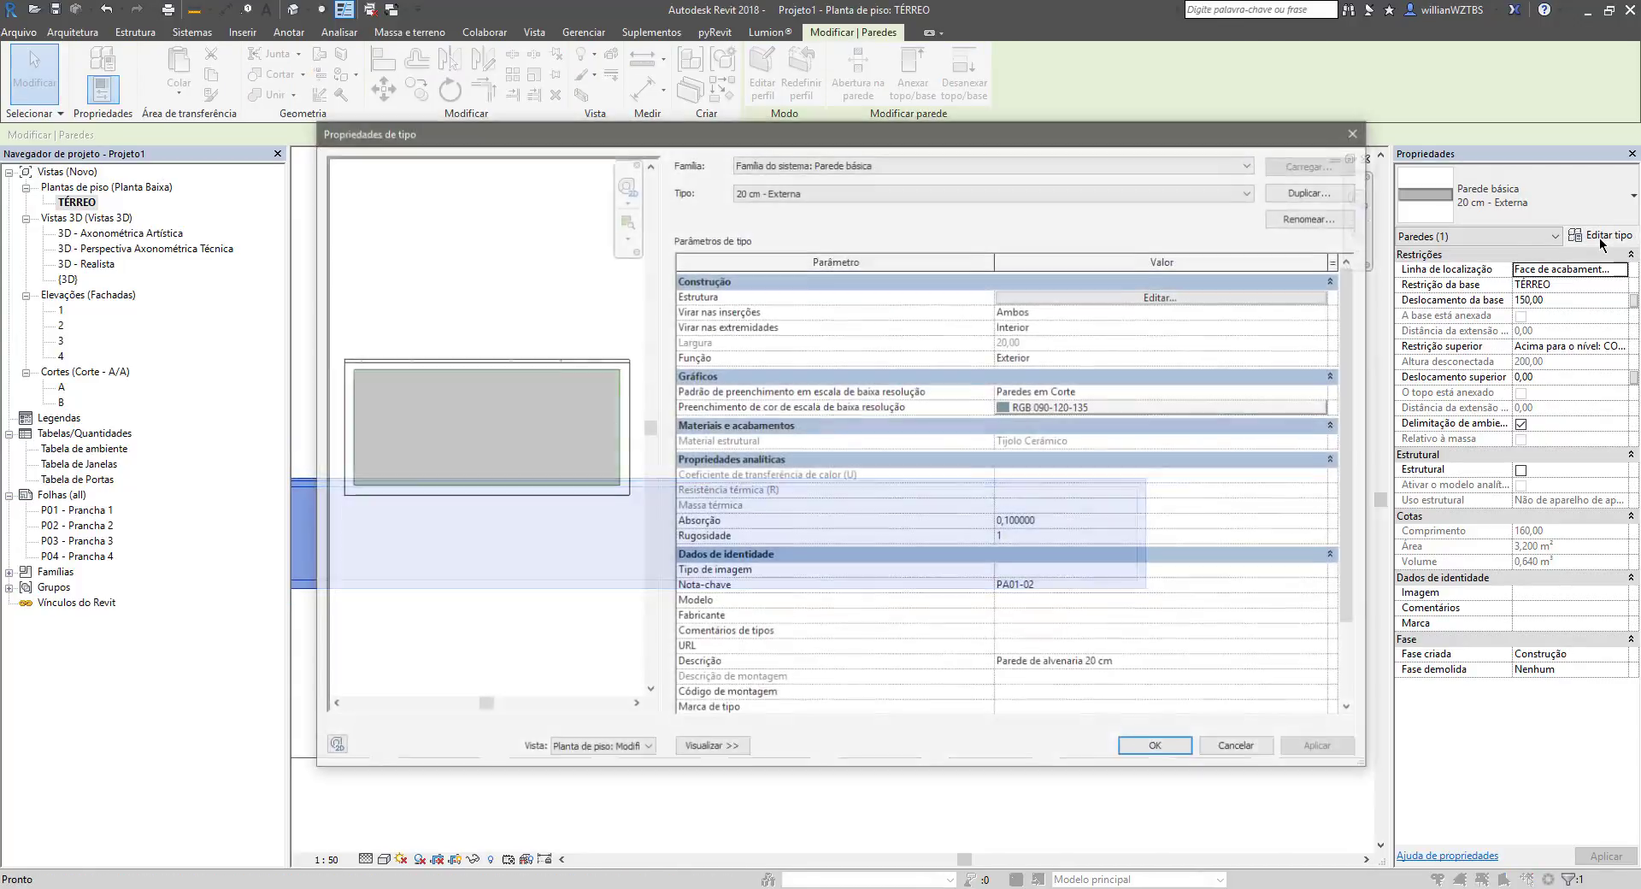
pyautogui.click(1162, 298)
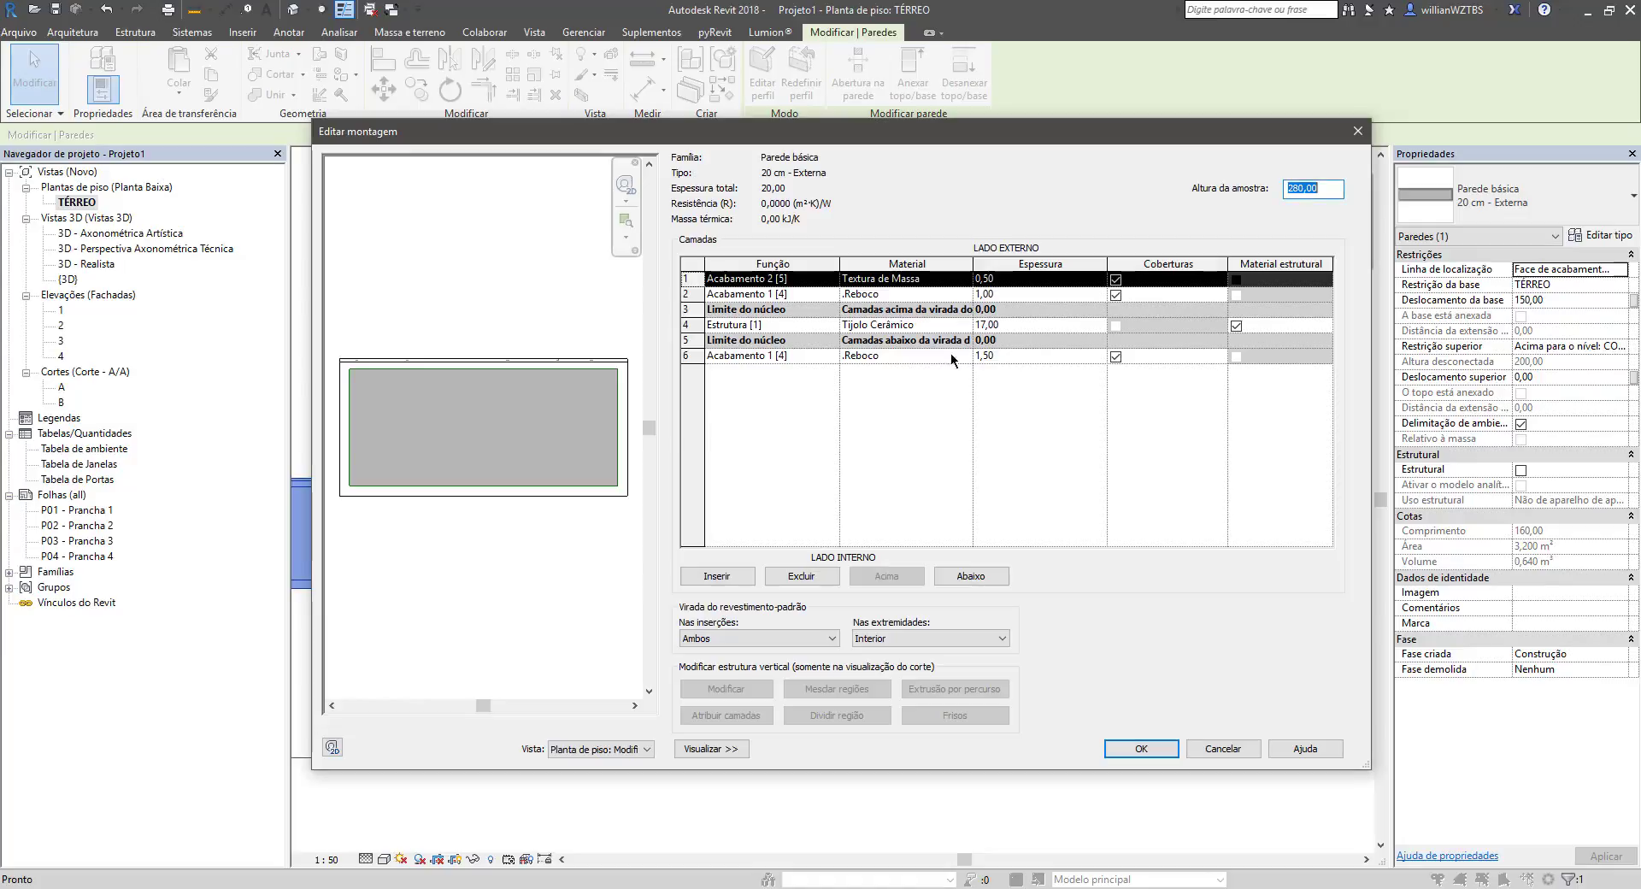
pyautogui.click(1016, 279)
pyautogui.write('2')
pyautogui.press('Return')
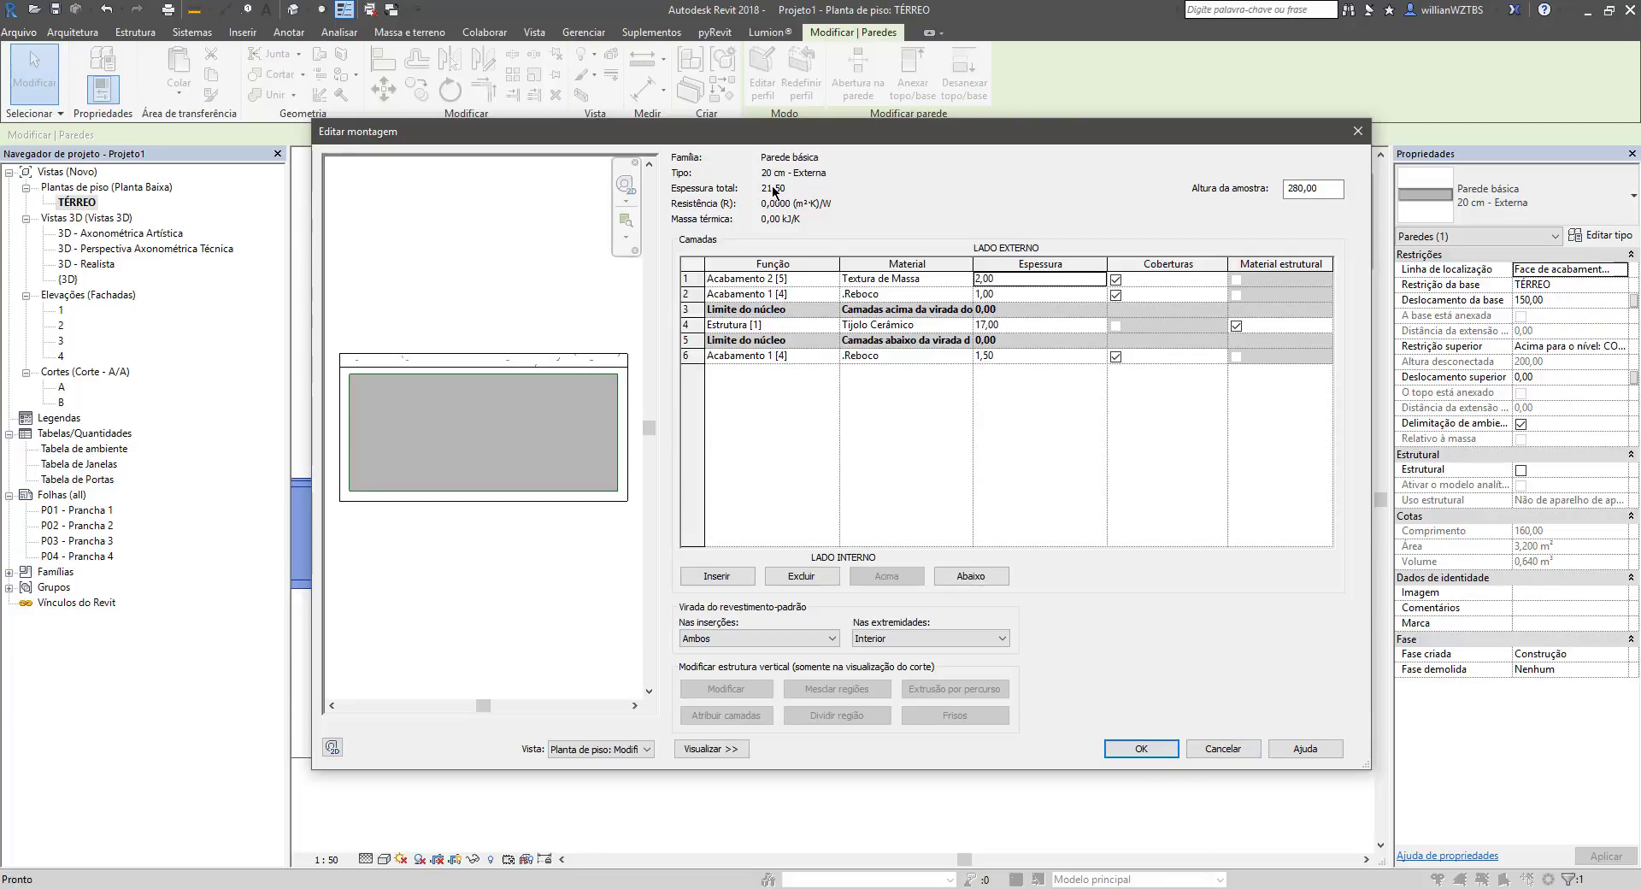
pyautogui.click(1122, 749)
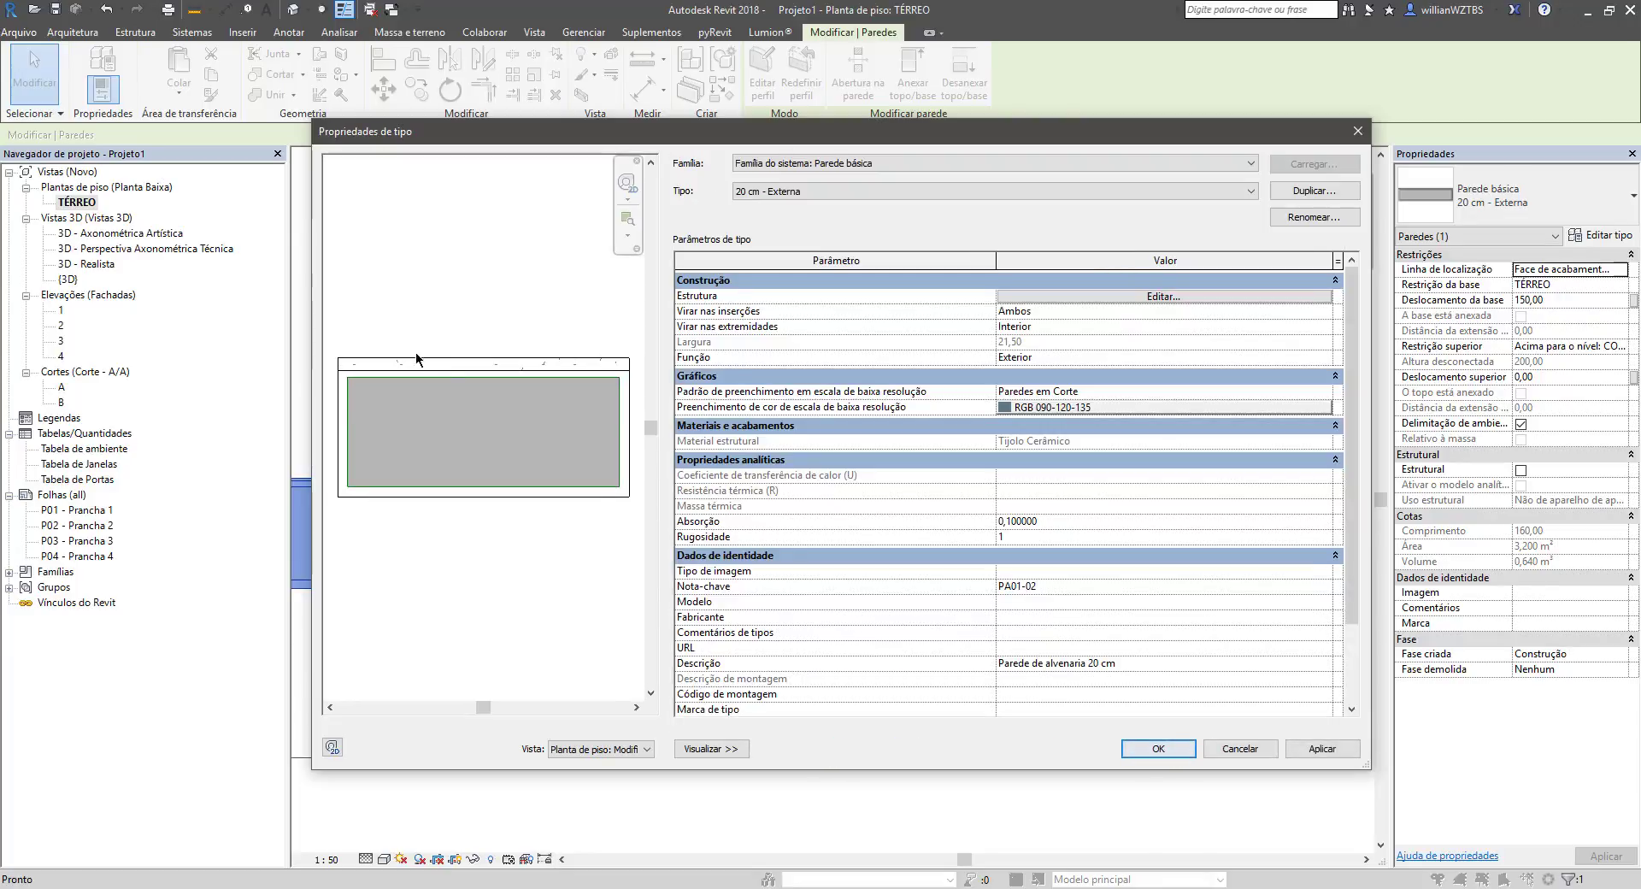
pyautogui.click(1159, 749)
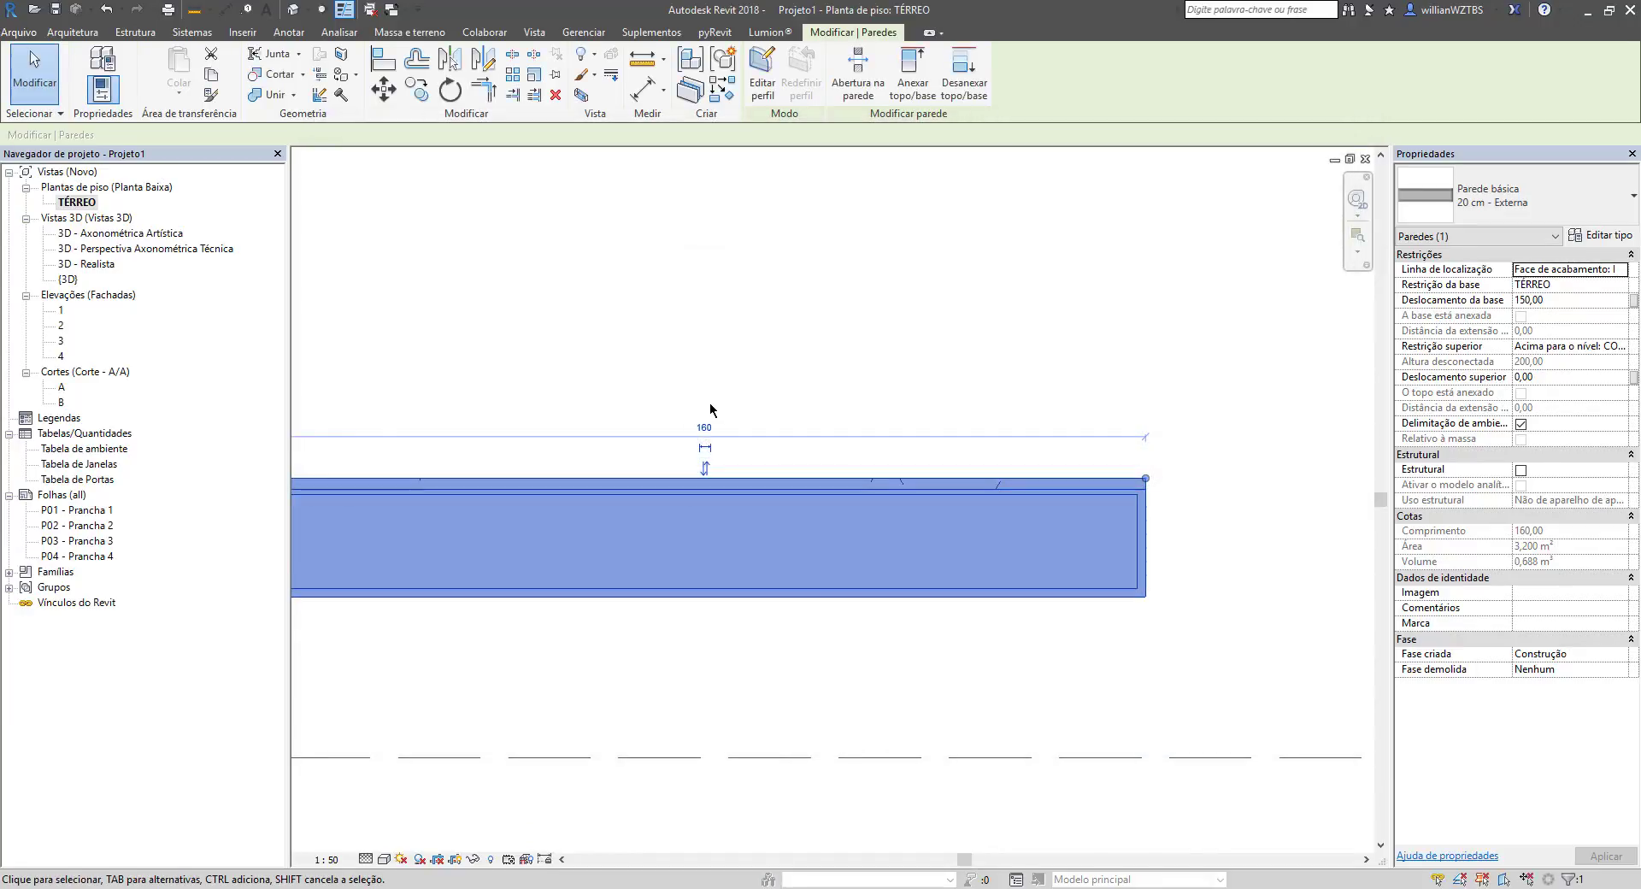
# Step: Switch the thin lines display off and back on to examine the wall's layers and line weights in plan
pyautogui.click(684, 362)
pyautogui.scroll(-1, 684, 361)
pyautogui.moveTo(645, 431); pyautogui.dragTo(780, 417, button='middle')
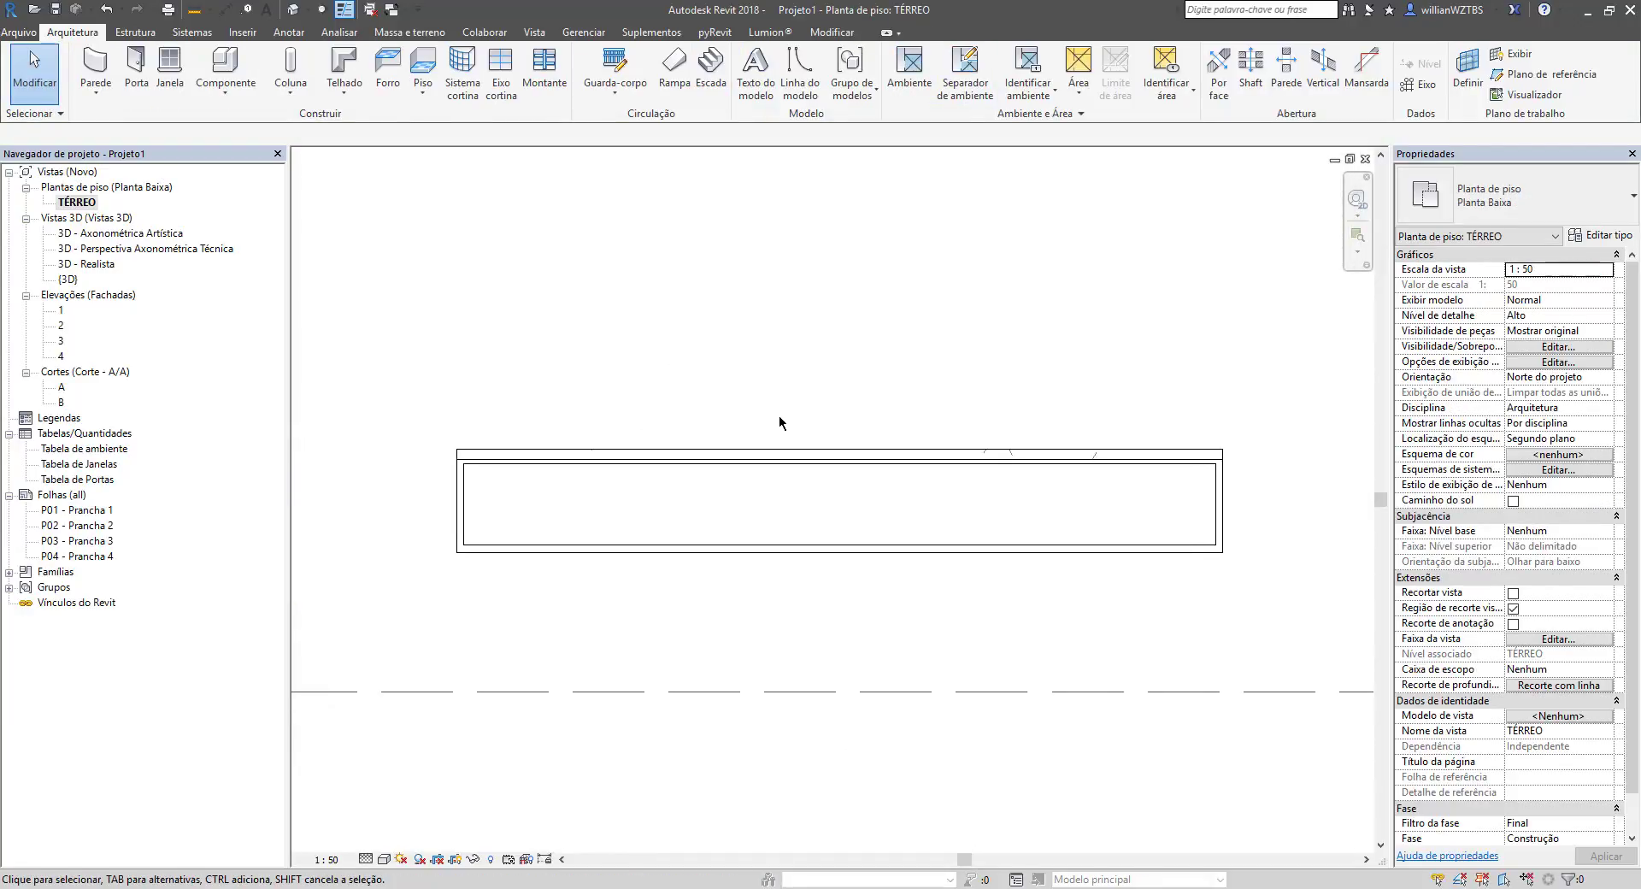
pyautogui.scroll(2, 467, 490)
pyautogui.press('t')
pyautogui.press('l')
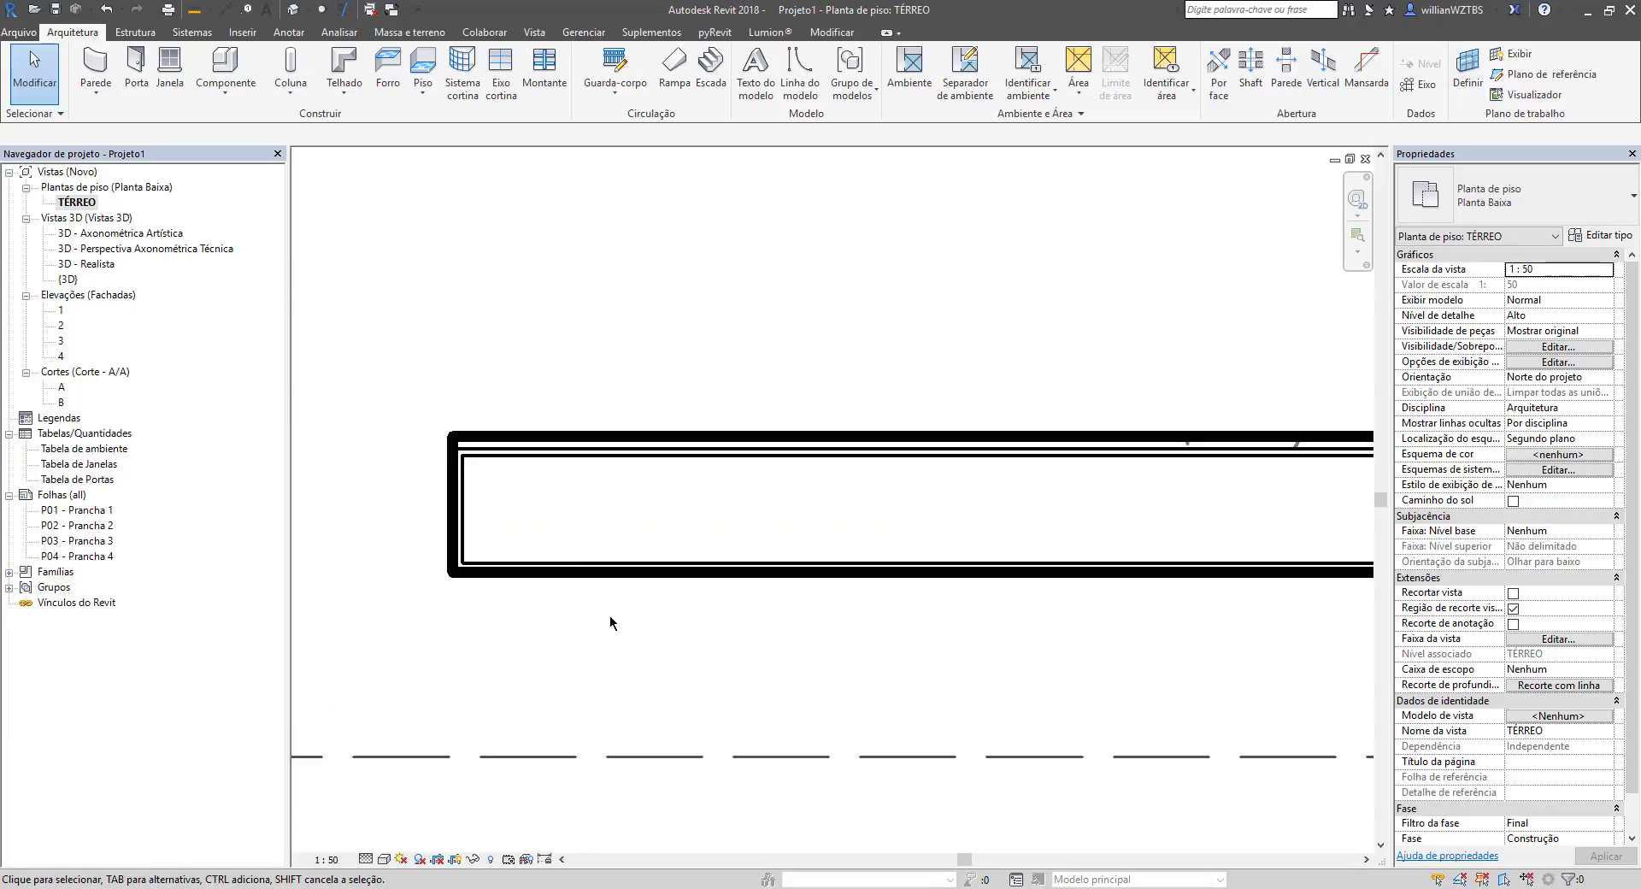
pyautogui.press('t')
pyautogui.press('l')
pyautogui.scroll(-2, 634, 595)
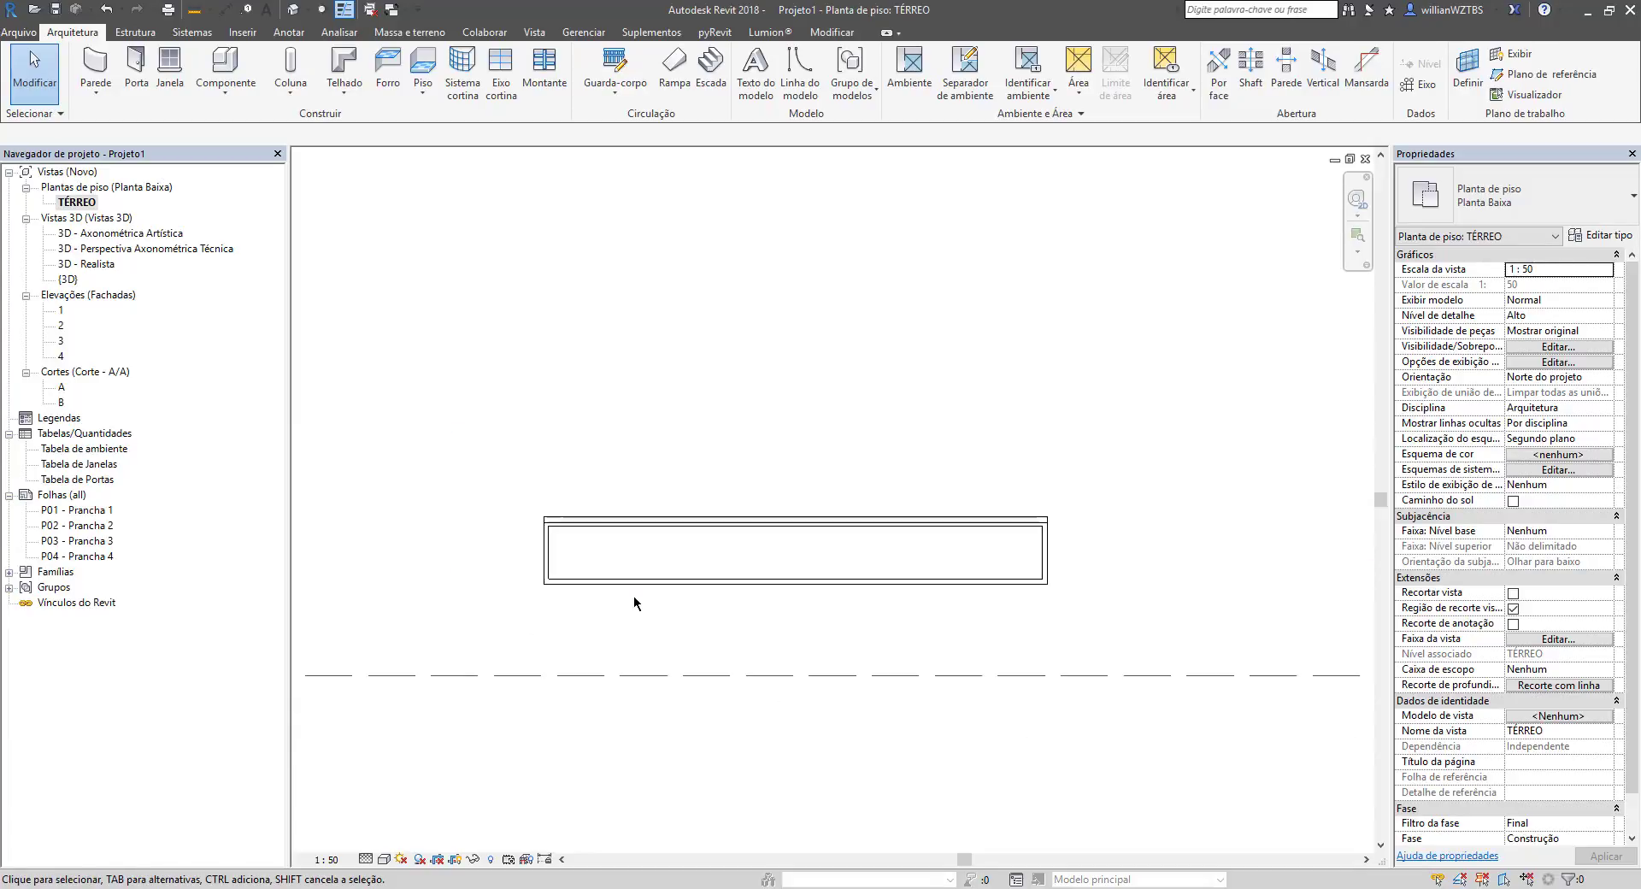
pyautogui.scroll(2, 552, 580)
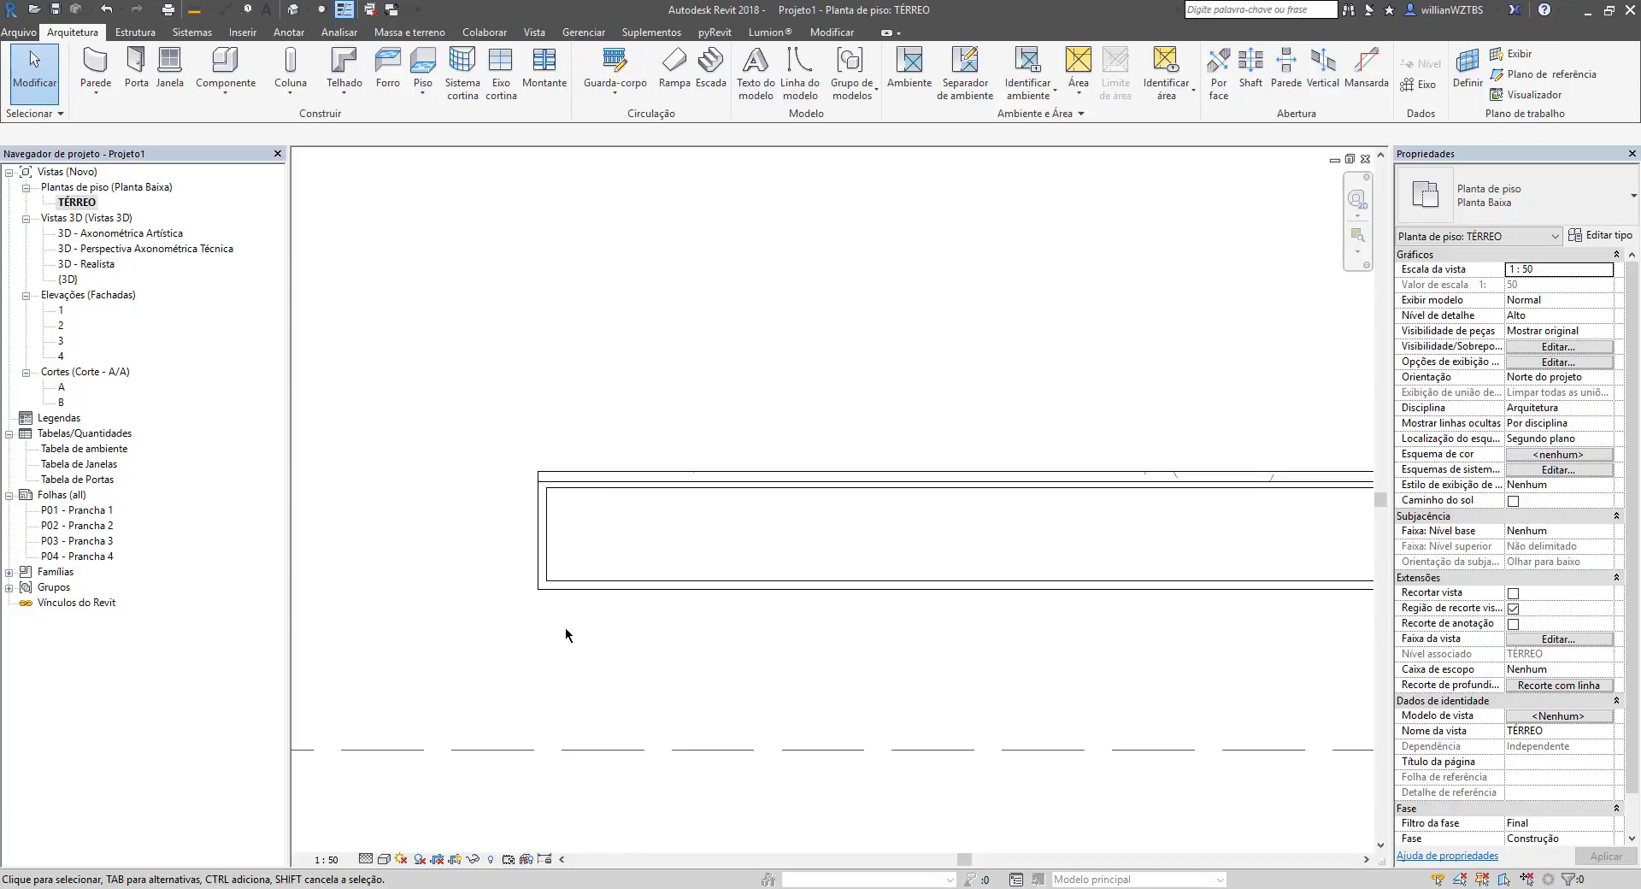
pyautogui.scroll(-3, 530, 617)
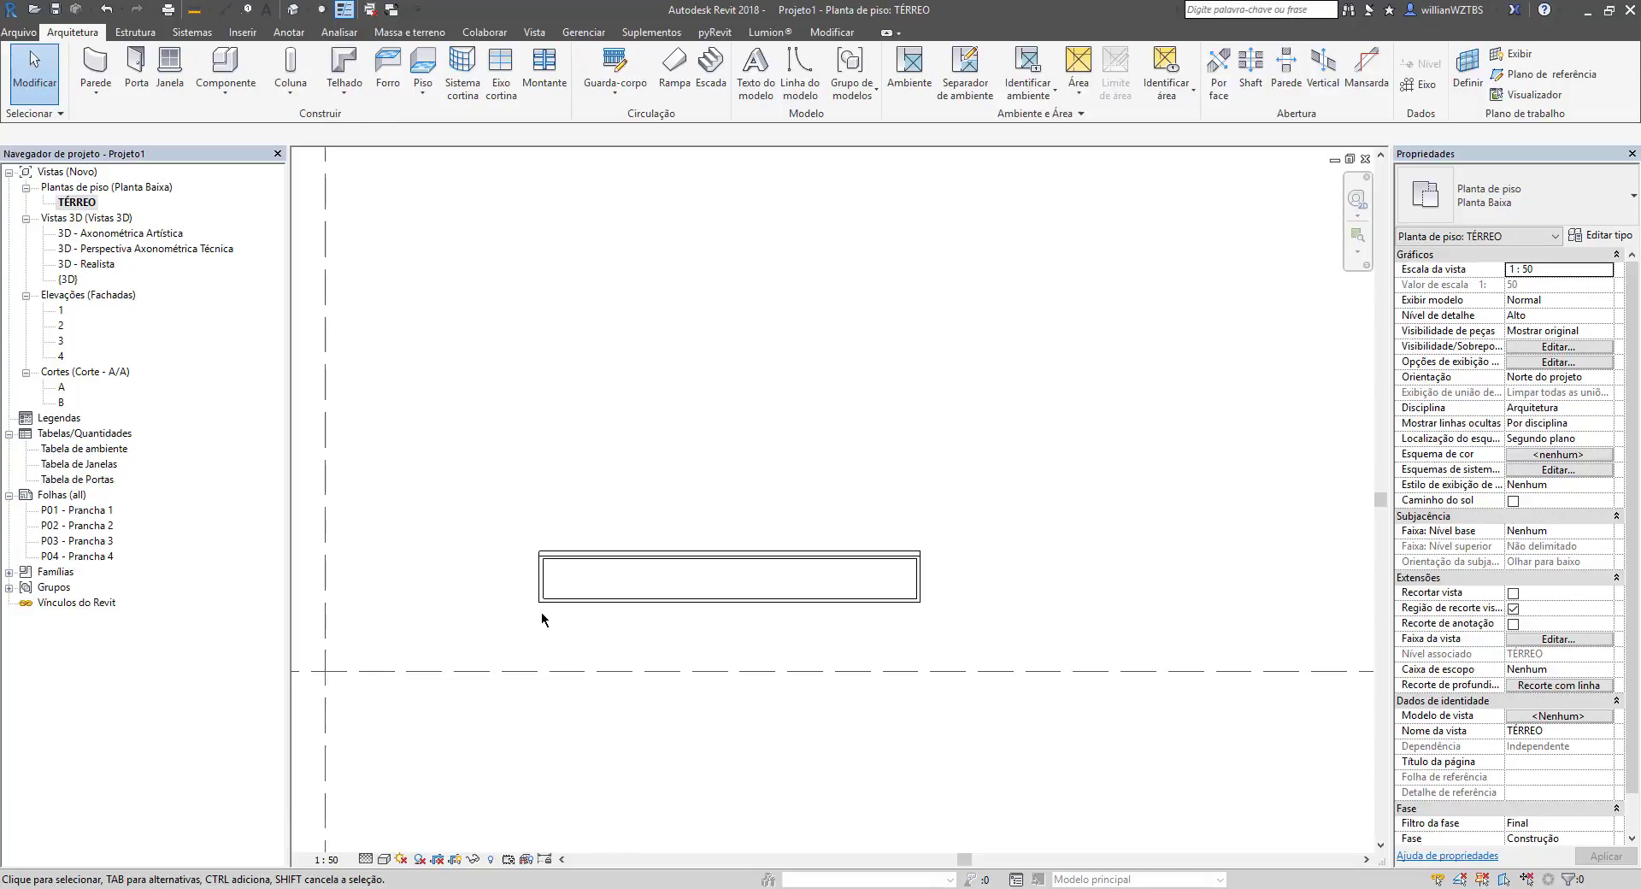
# Step: Delete the sample 20 cm - Externa wall from the TÉRREO plan
pyautogui.scroll(-3, 583, 600)
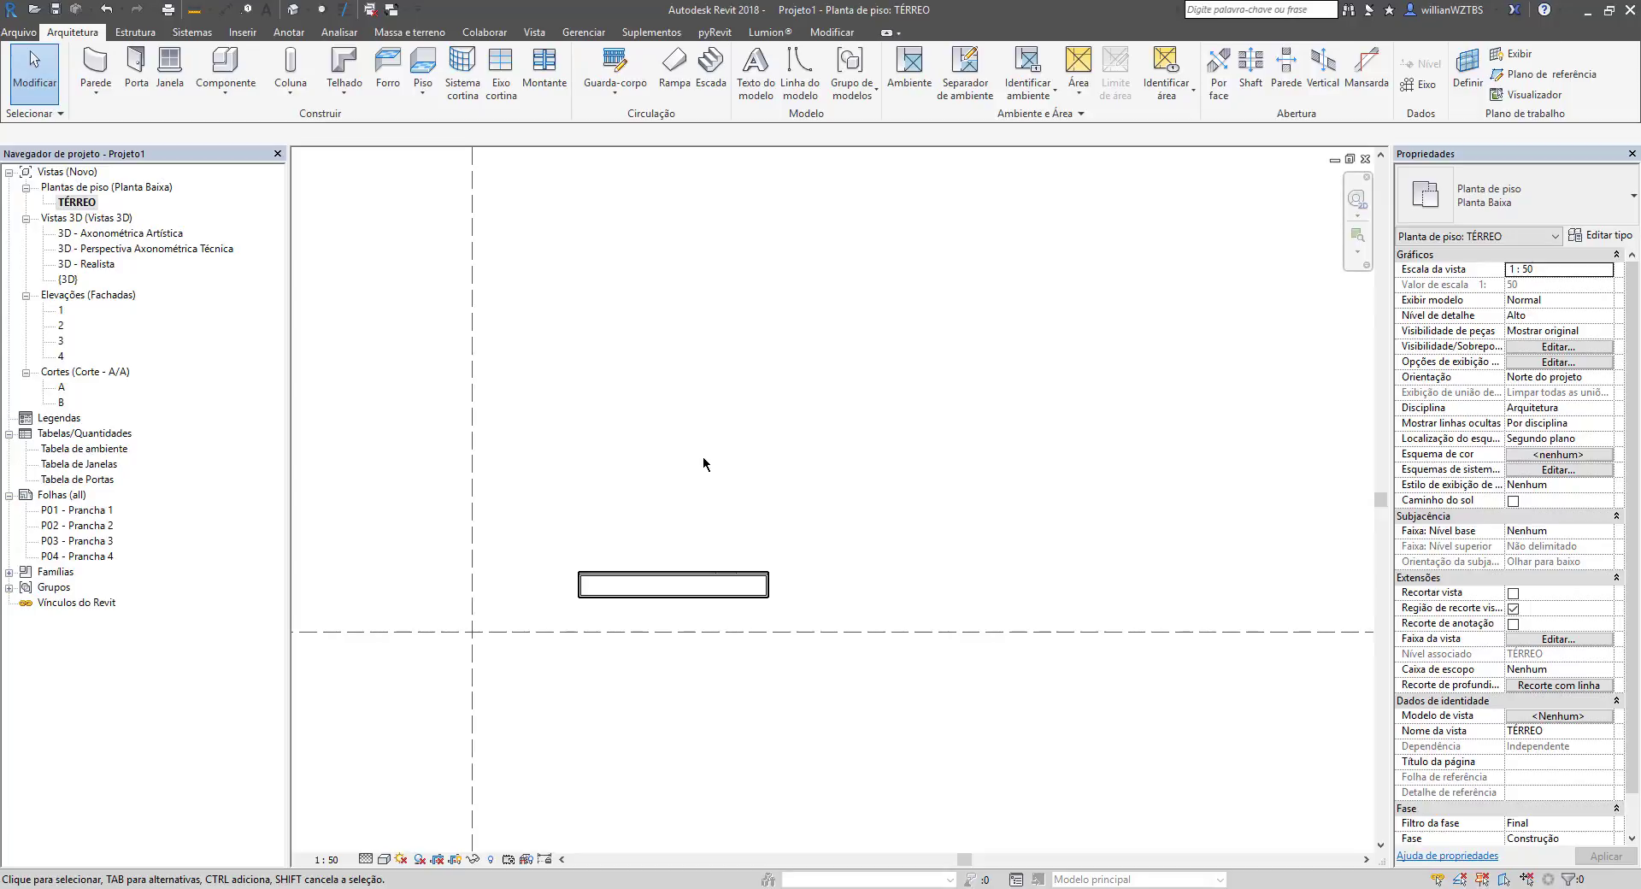
pyautogui.click(670, 583)
pyautogui.press('Delete')
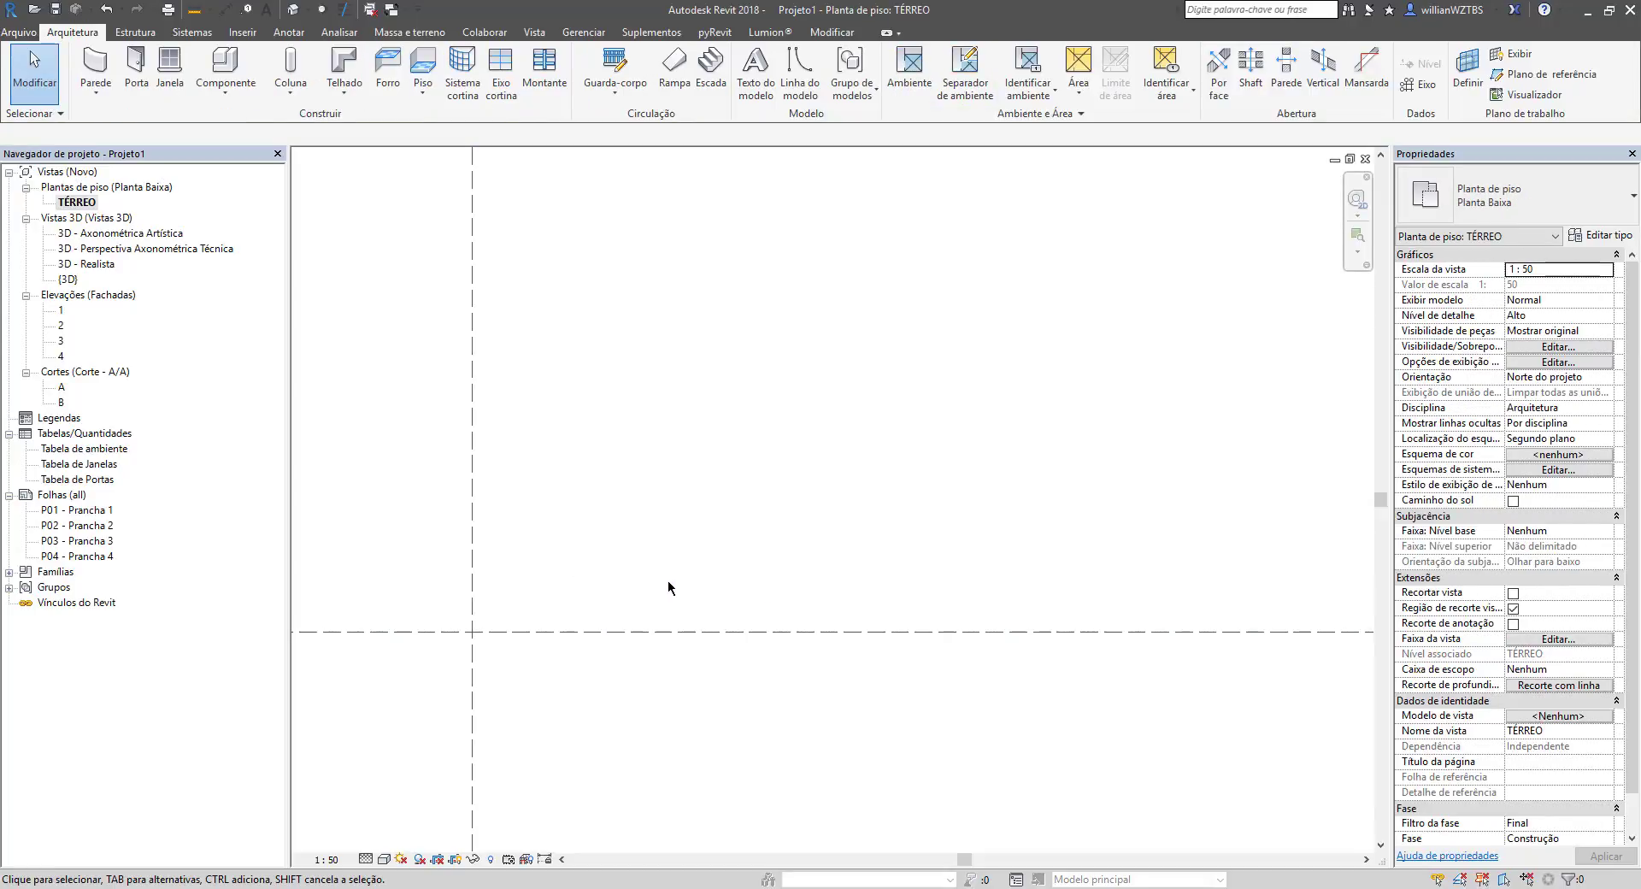